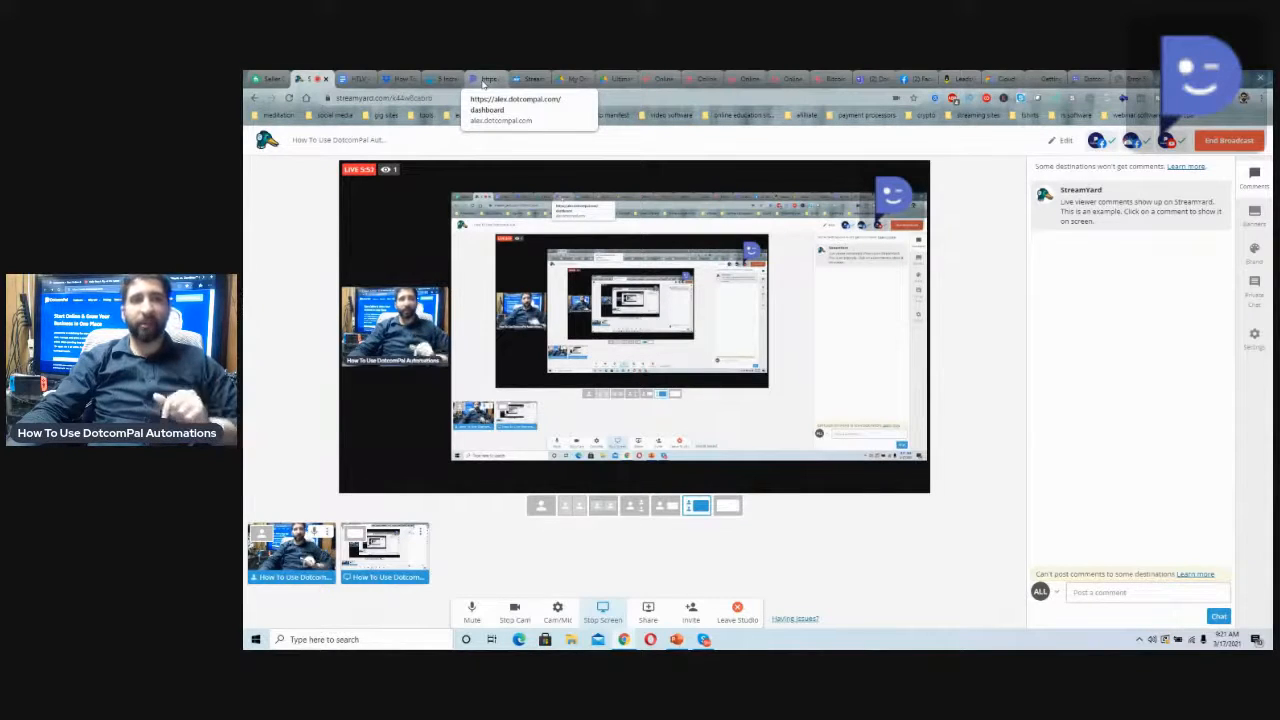
Switch to the DotcomPal dashboard and change the active business to Rockstar Video Marketing
left_click(487, 80)
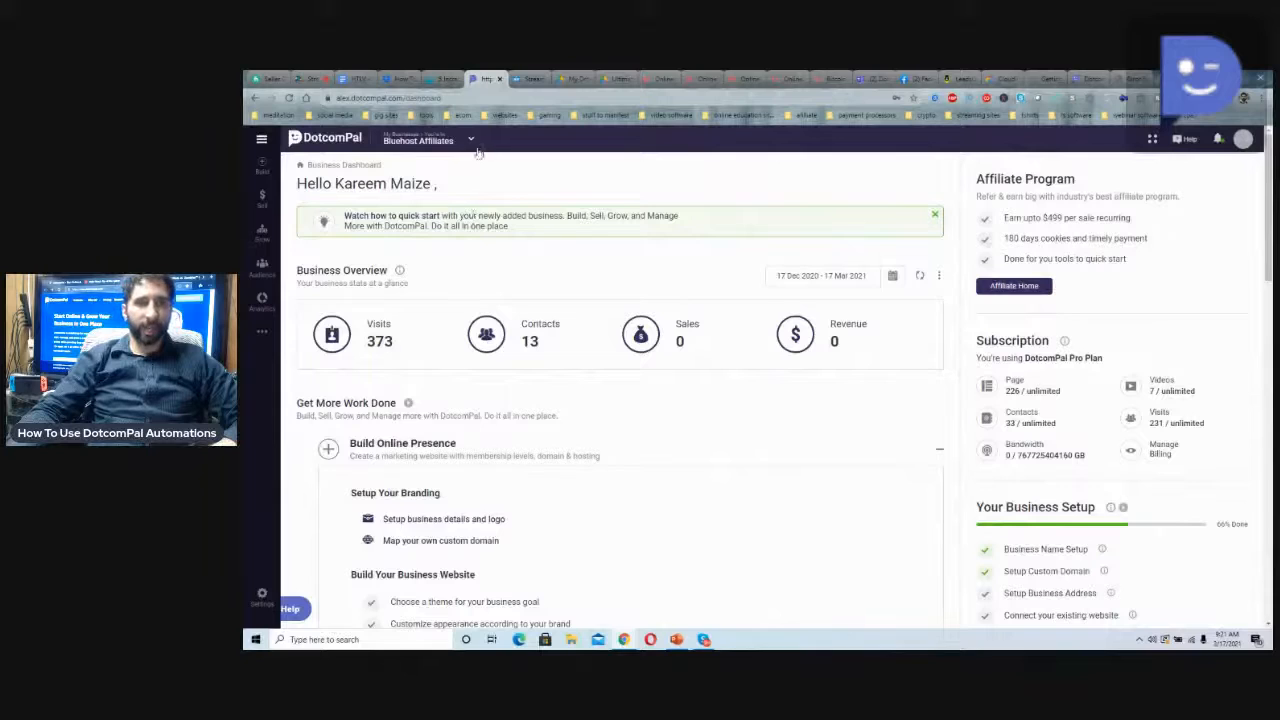
left_click(471, 141)
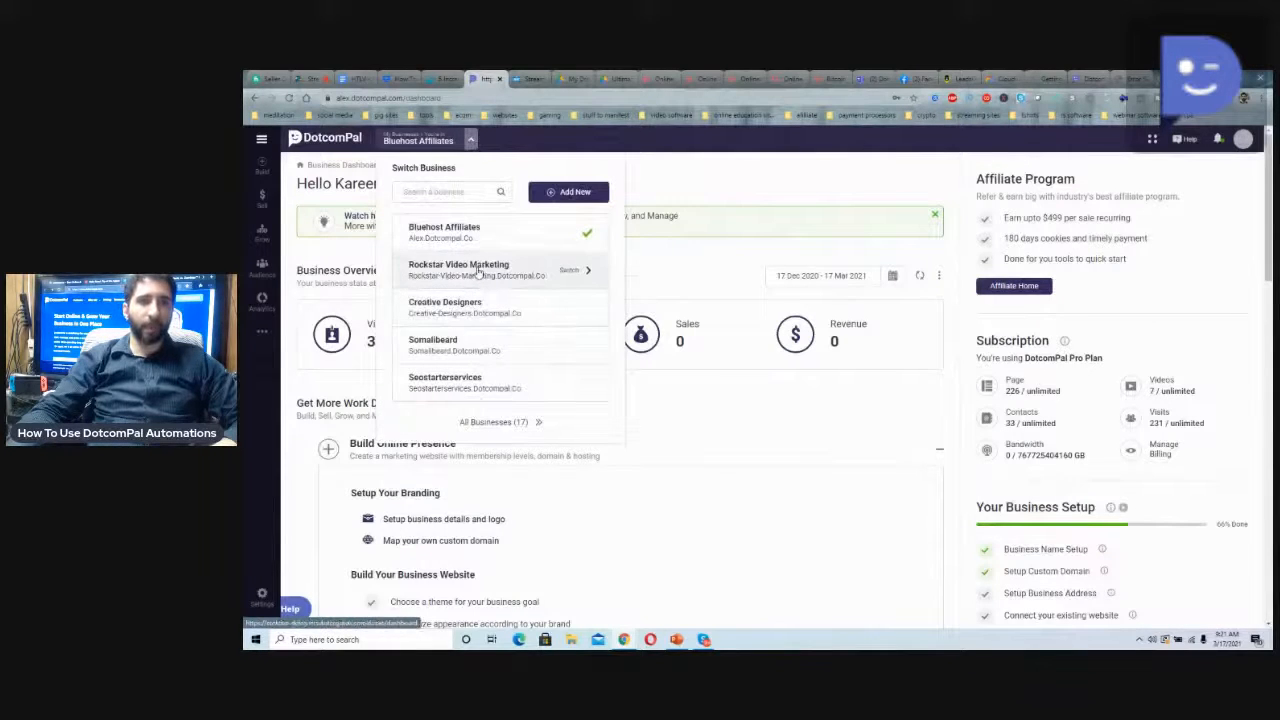
left_click(478, 271)
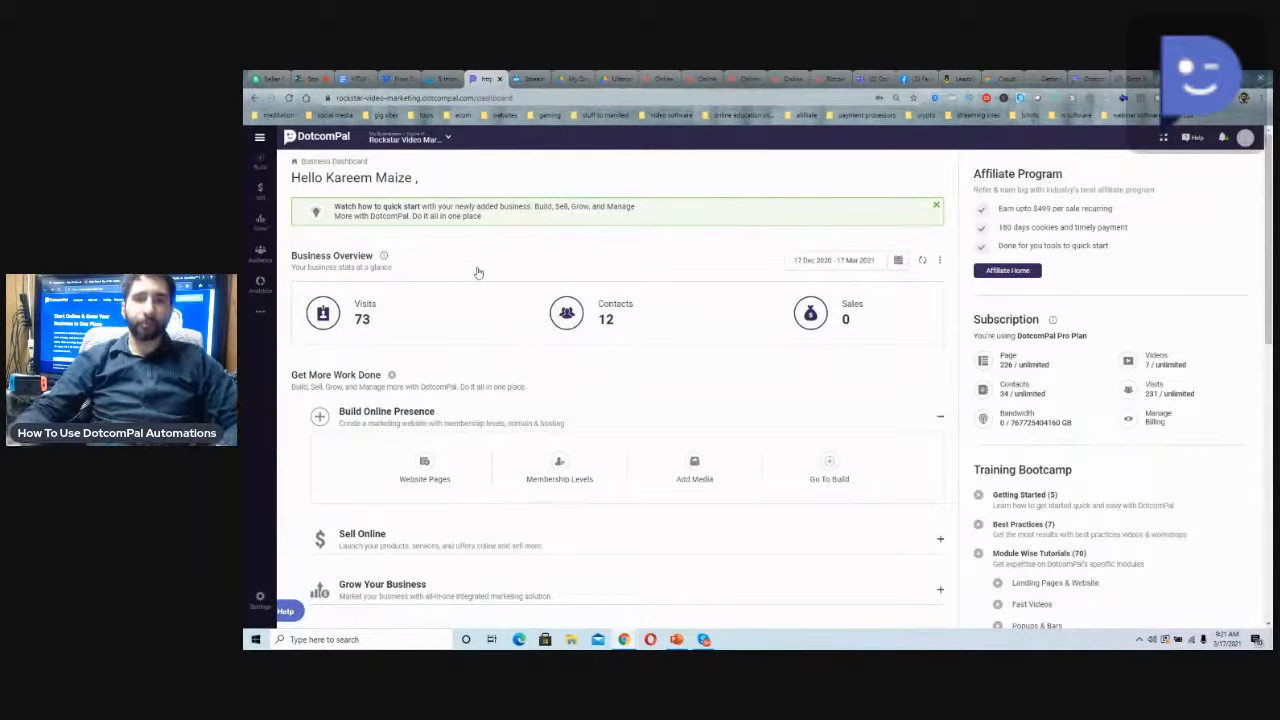
Look over the business dashboard's overview, work shortcuts and training bootcamp sections
scroll(478, 272, "down", 3)
scroll(537, 330, "up", 3)
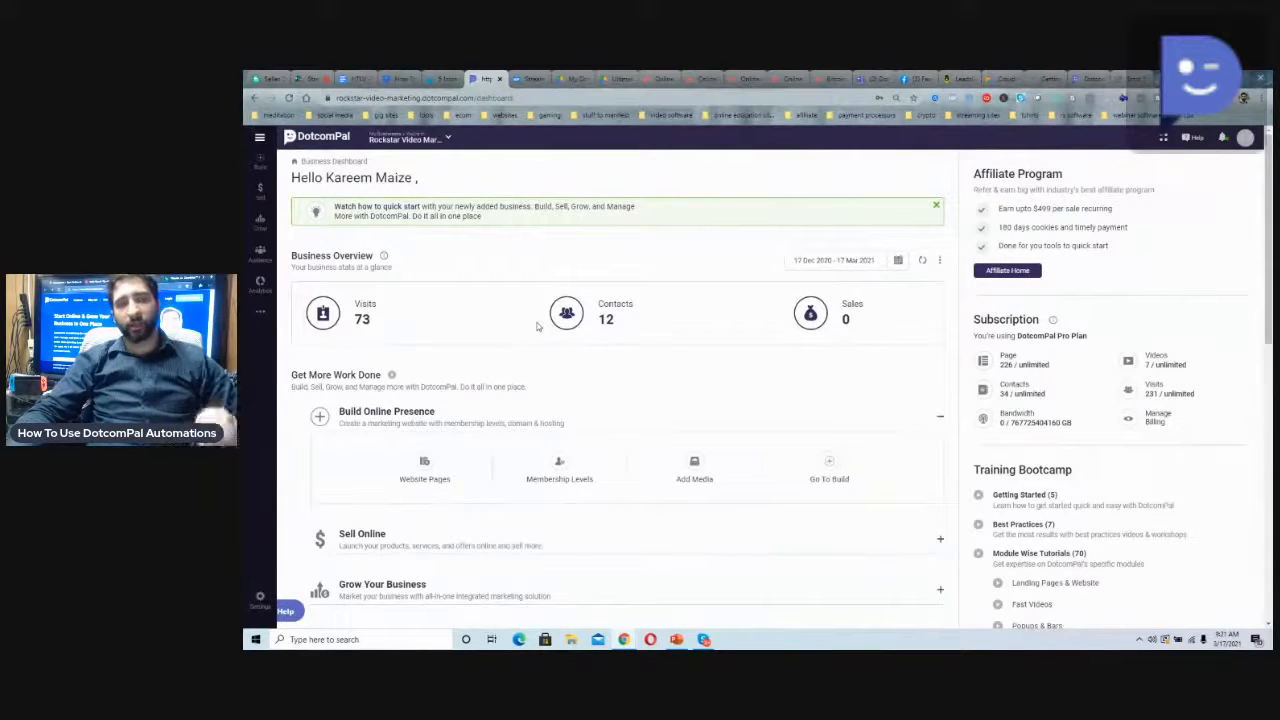
scroll(537, 326, "down", 1)
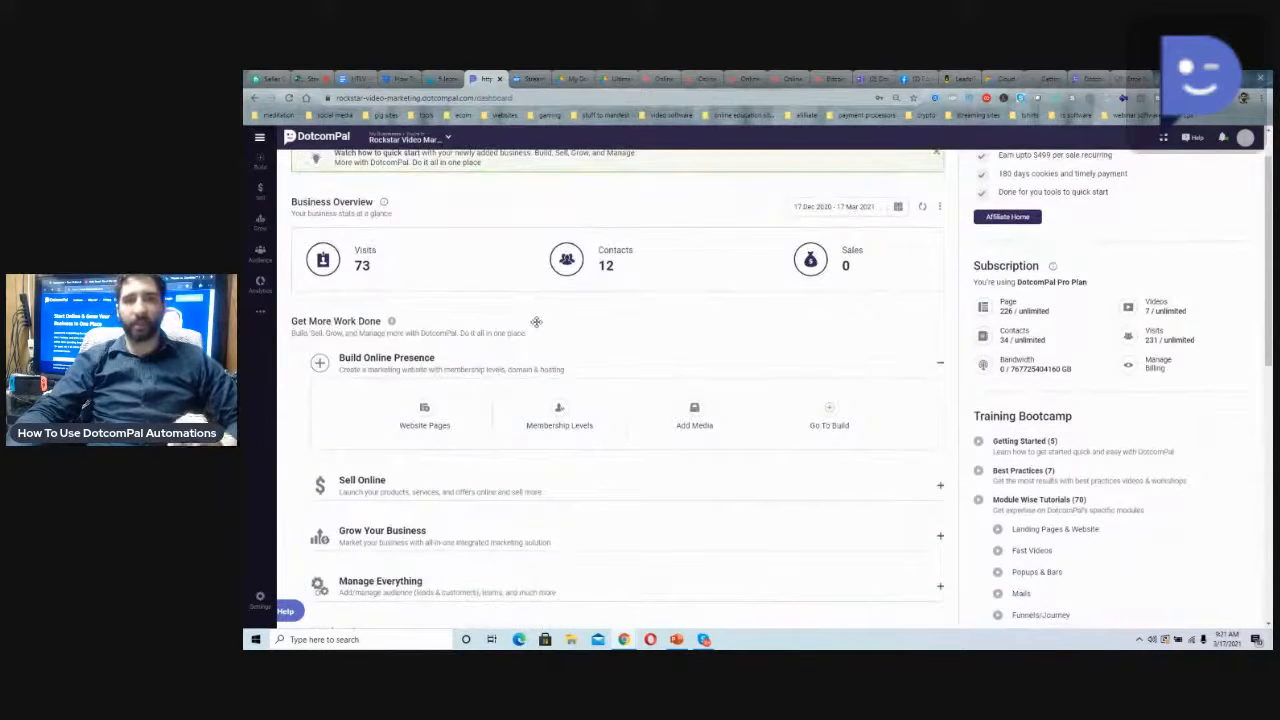
scroll(536, 321, "down", 2)
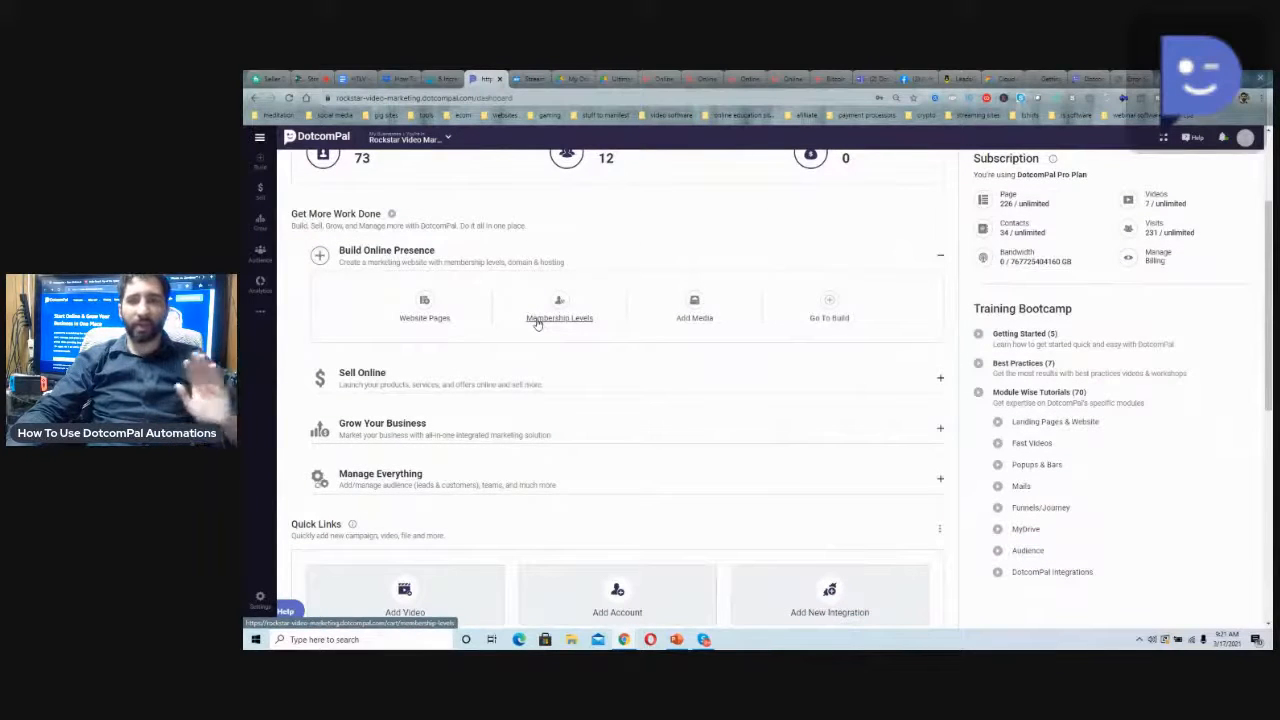
scroll(1022, 340, "up", 2)
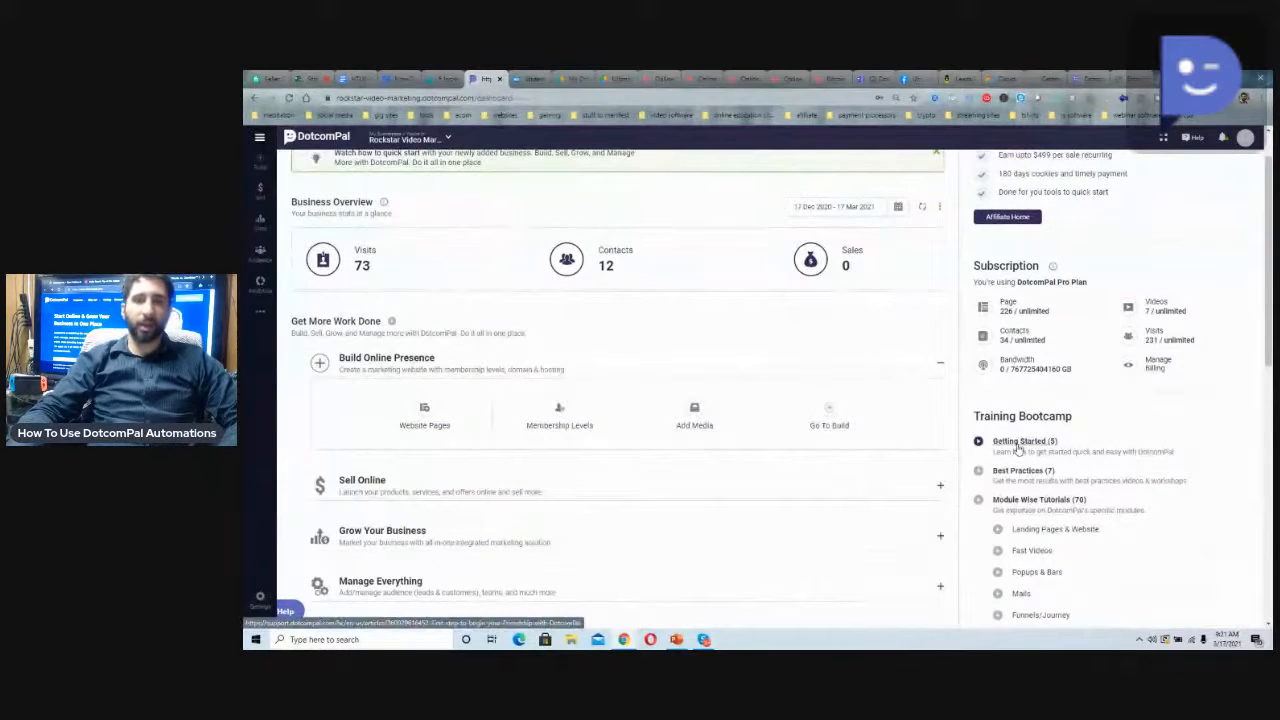
scroll(1018, 447, "up", 1)
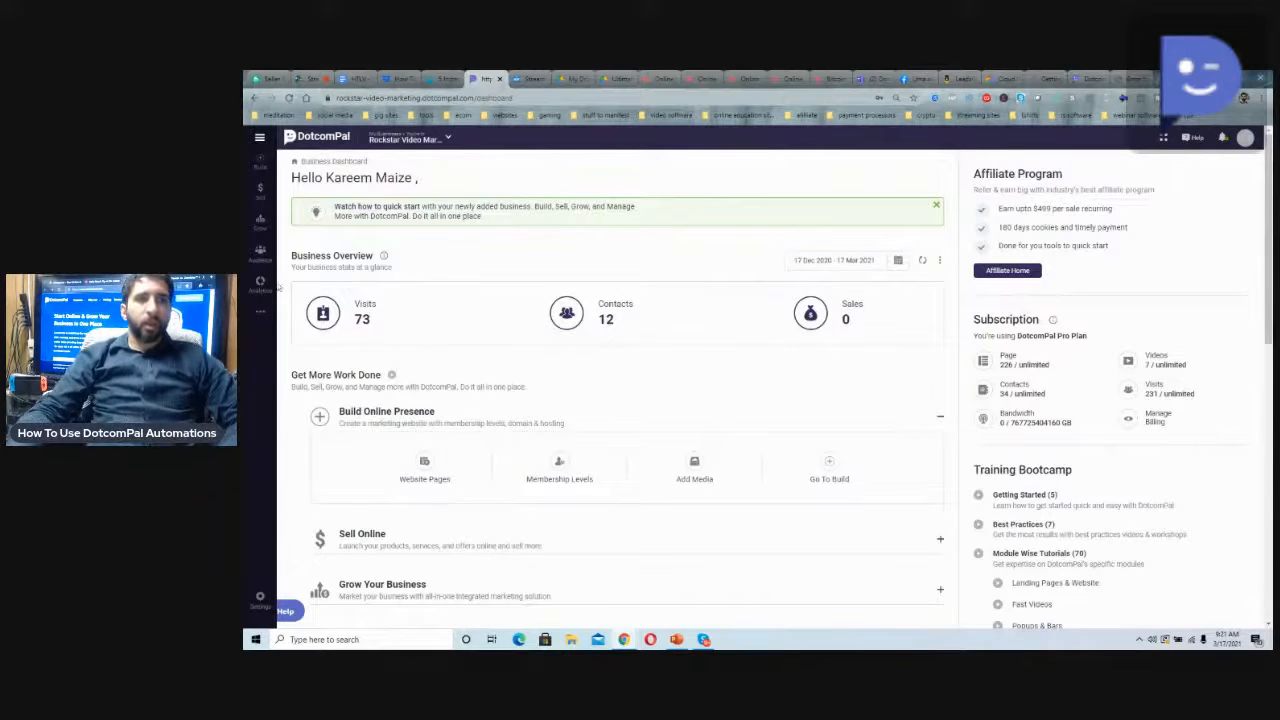
Look through the landing pages and the broadcast mails in the Grow section
left_click(260, 220)
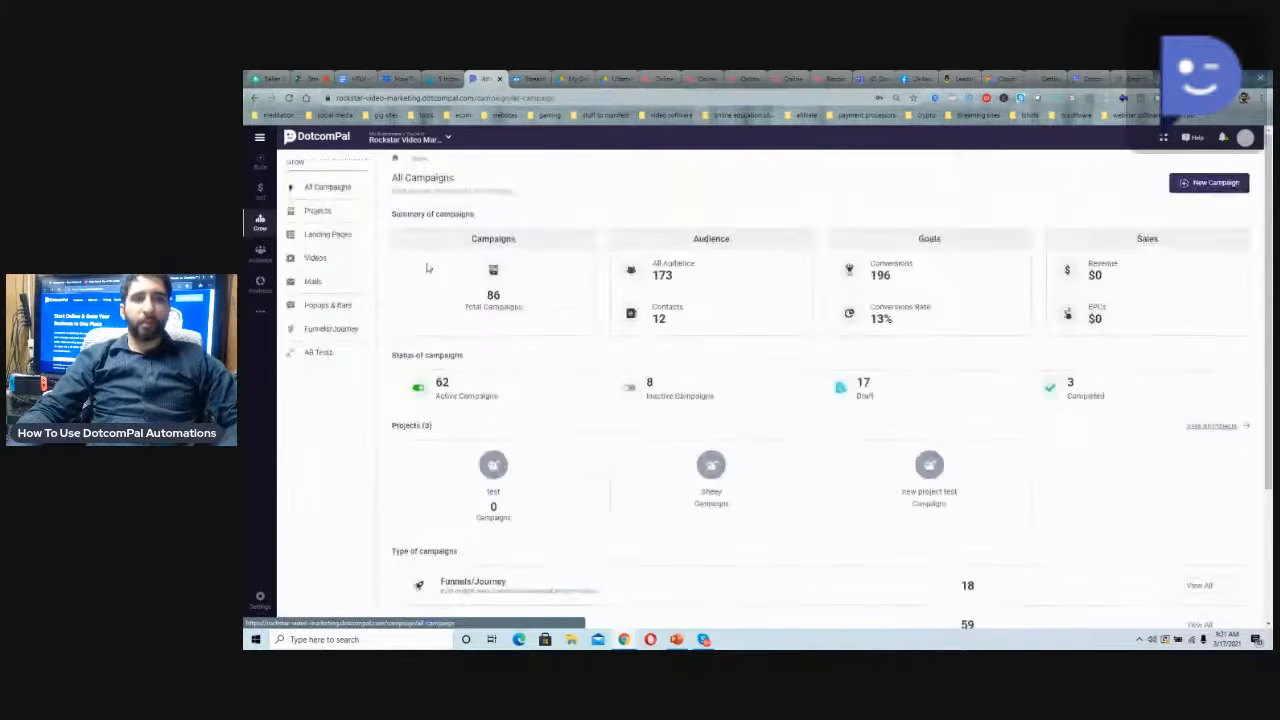
left_click(337, 242)
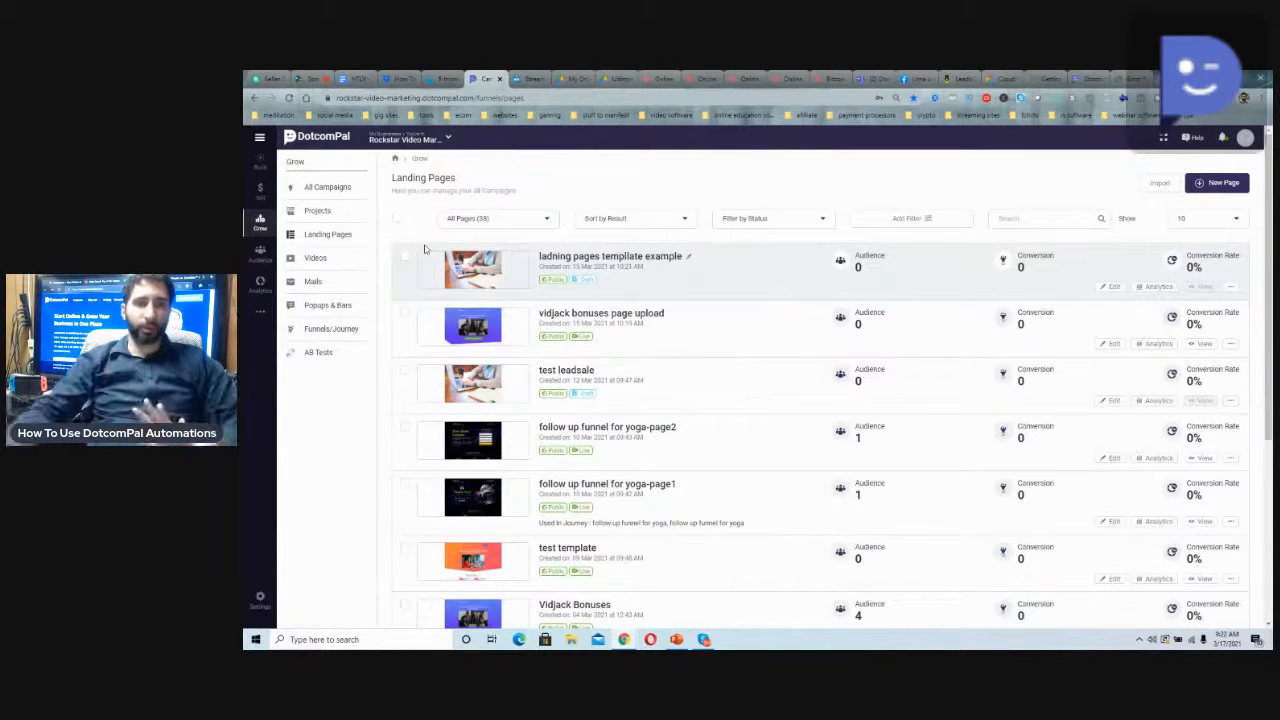
left_click(337, 283)
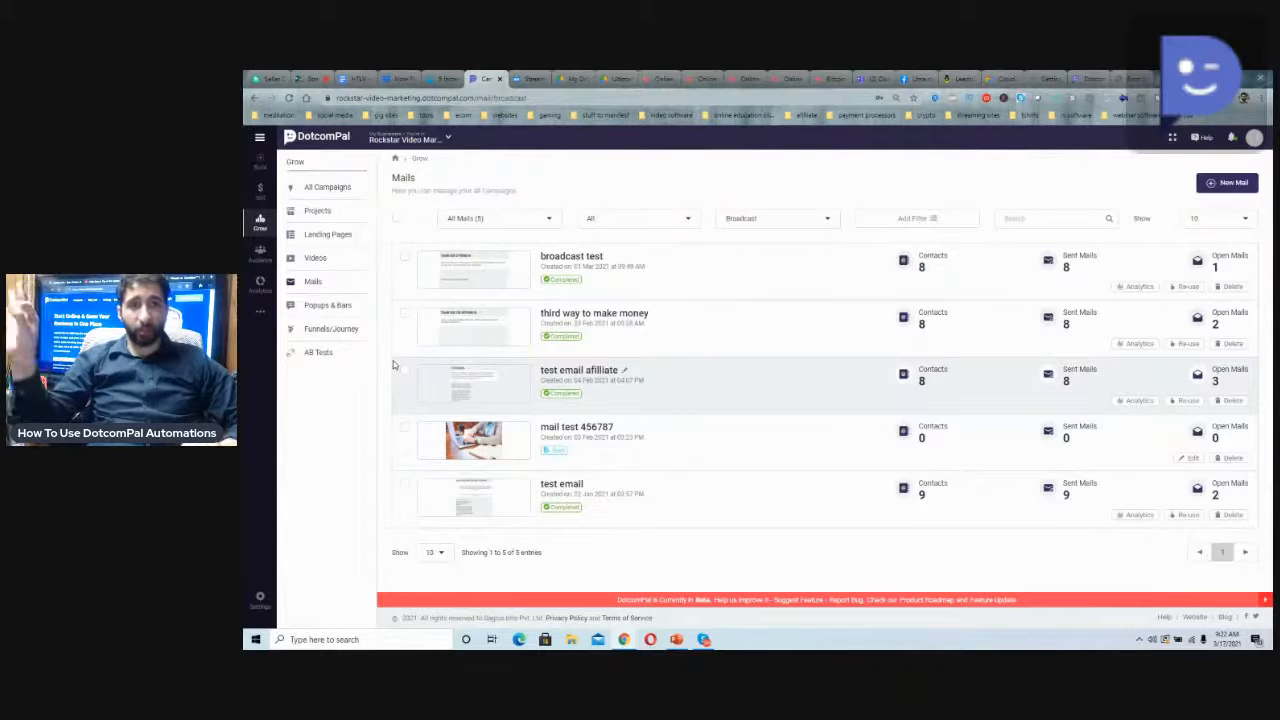
View the SMTP servers in the business's mail settings
left_click(260, 311)
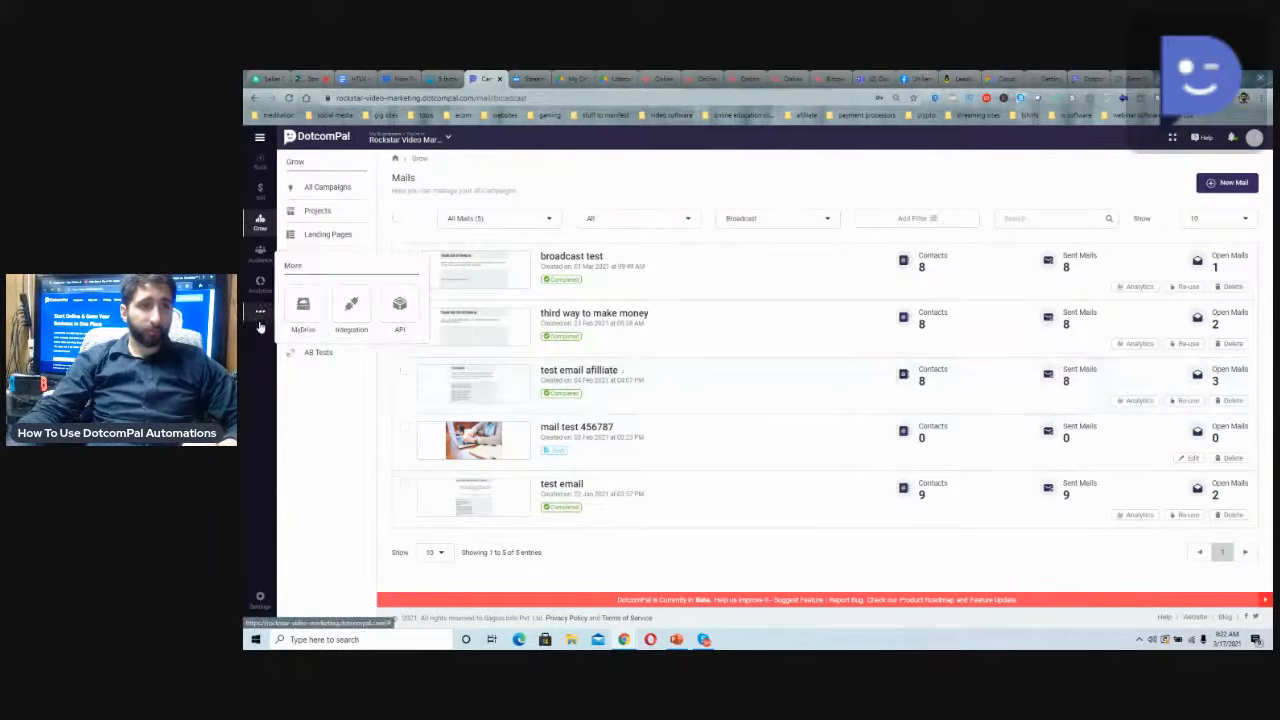
left_click(260, 598)
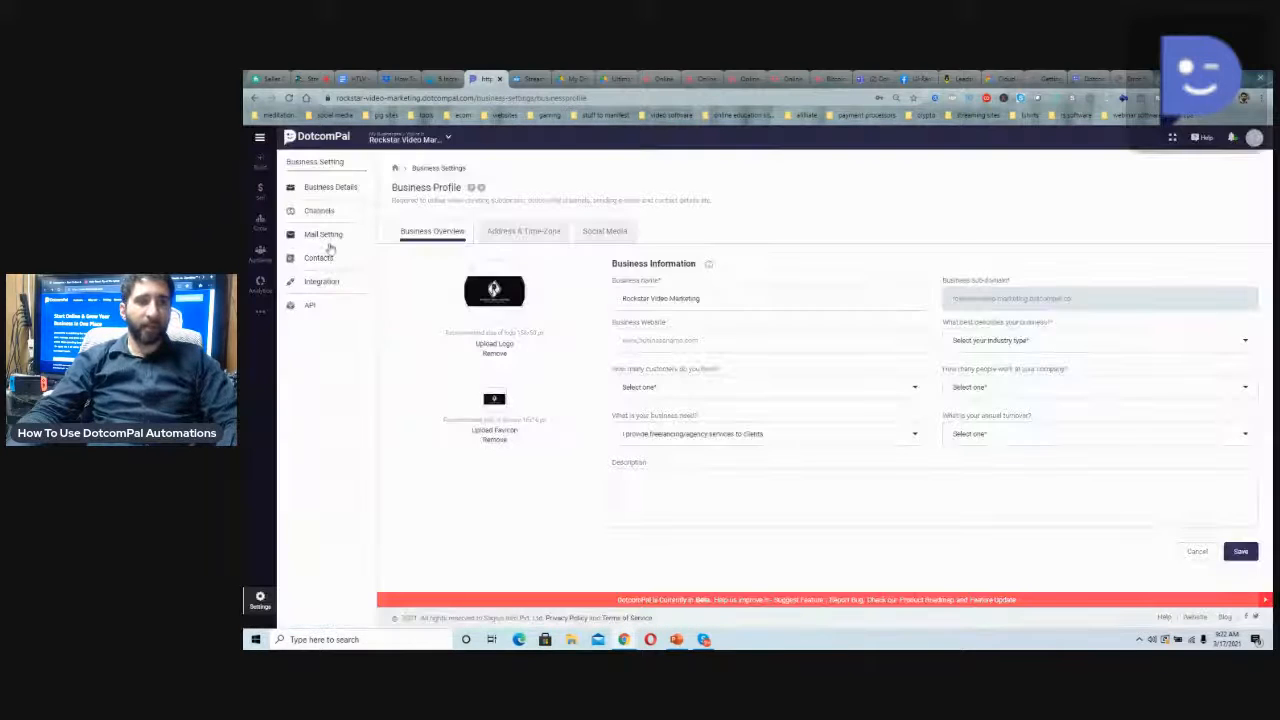
left_click(326, 238)
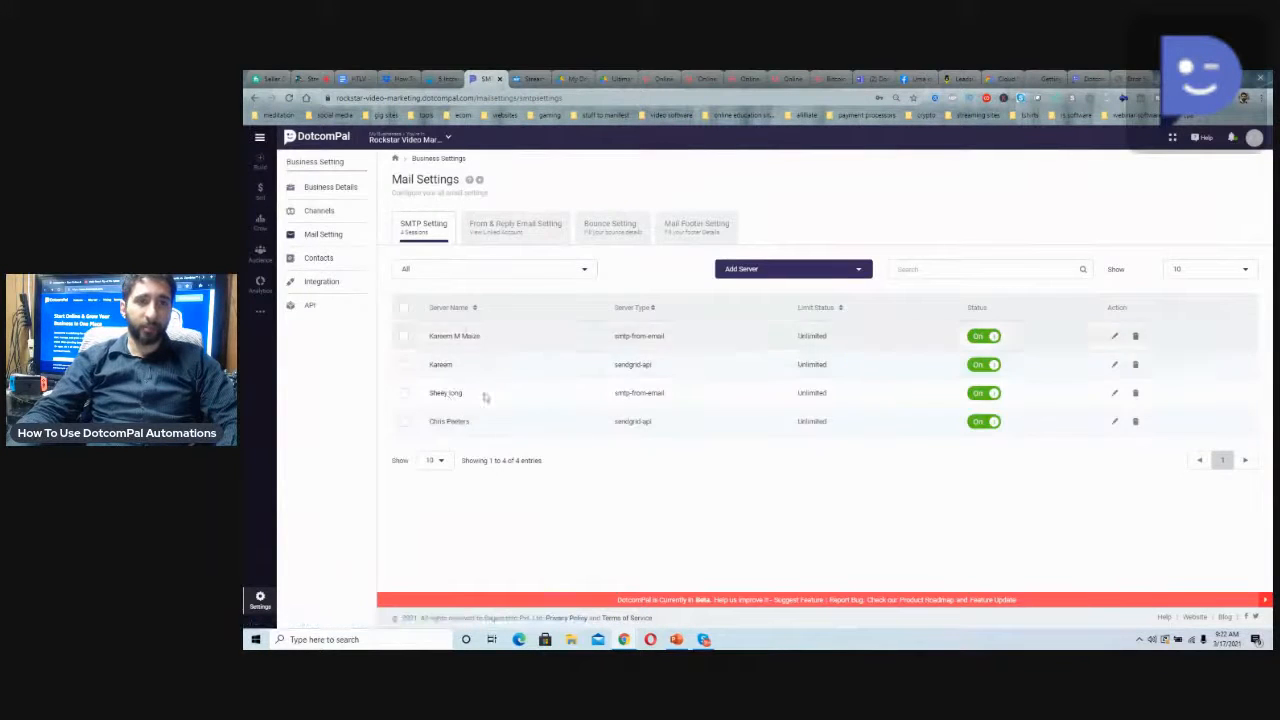
Go back to the Grow section and revisit its landing pages and mails lists
left_click(260, 240)
left_click(337, 236)
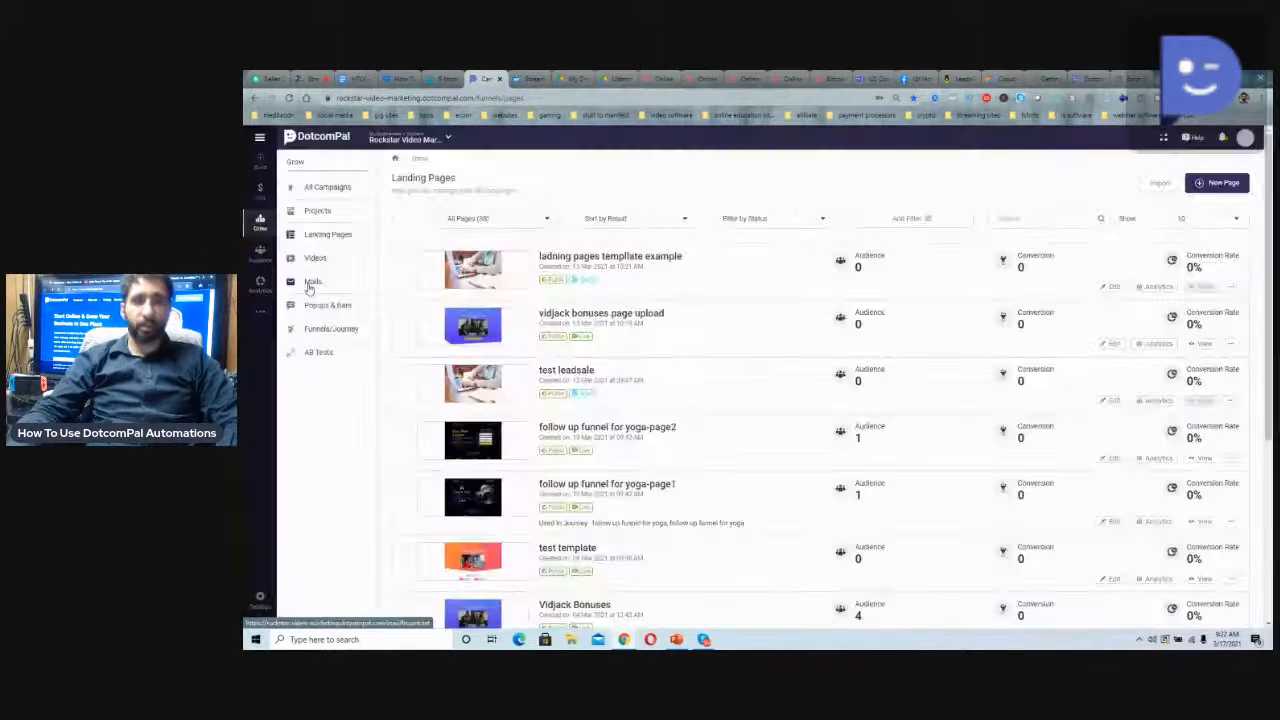
left_click(312, 282)
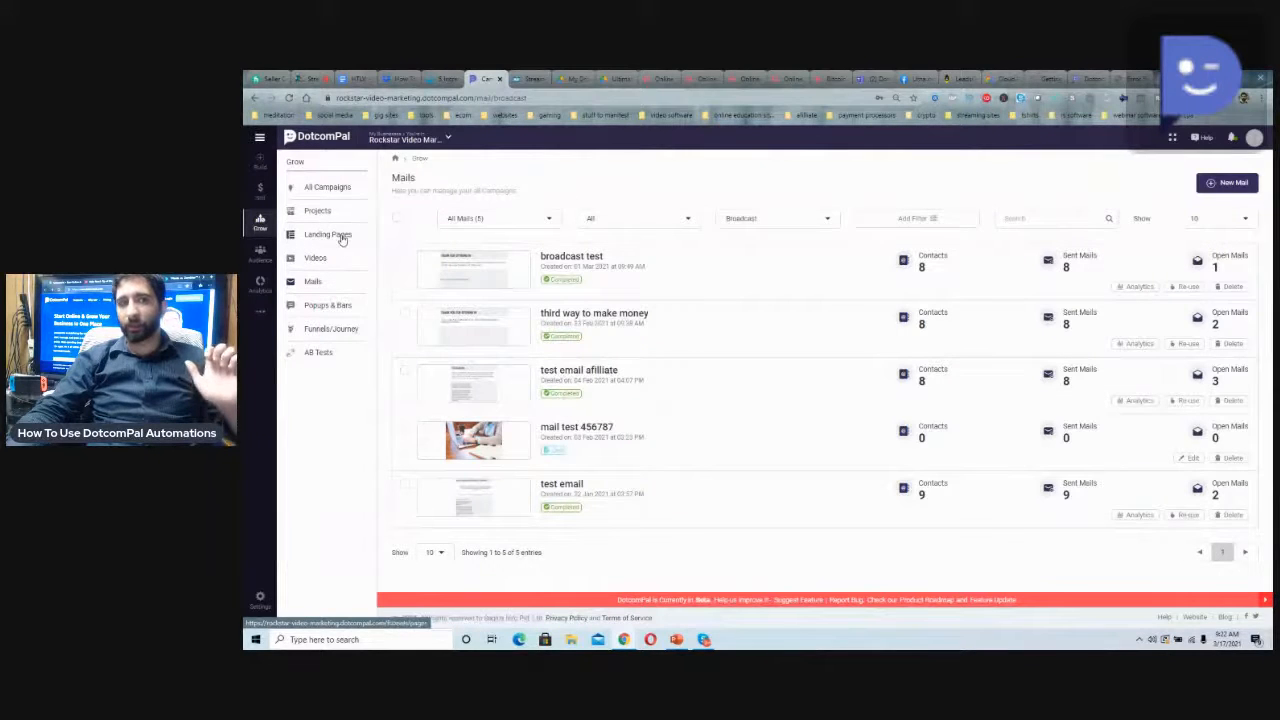
Create a new funnel/journey with the Follow Up goal, named "new automation journey"
left_click(340, 337)
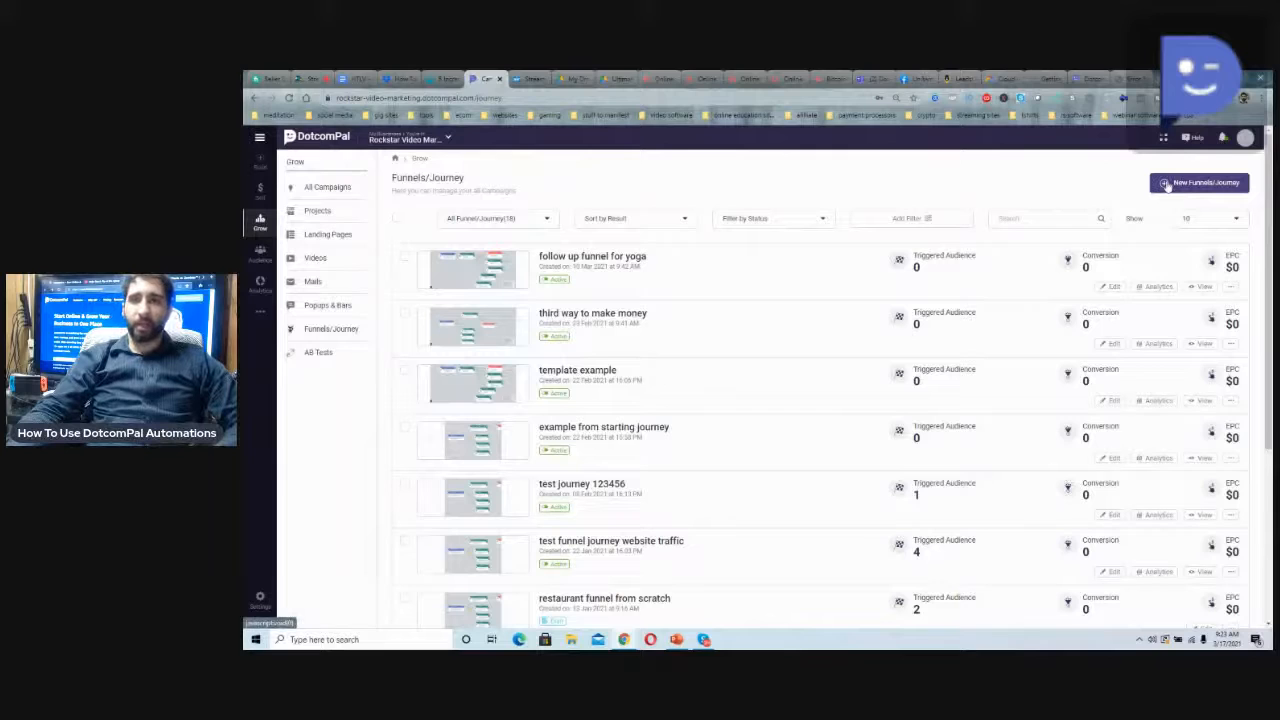
left_click(1166, 185)
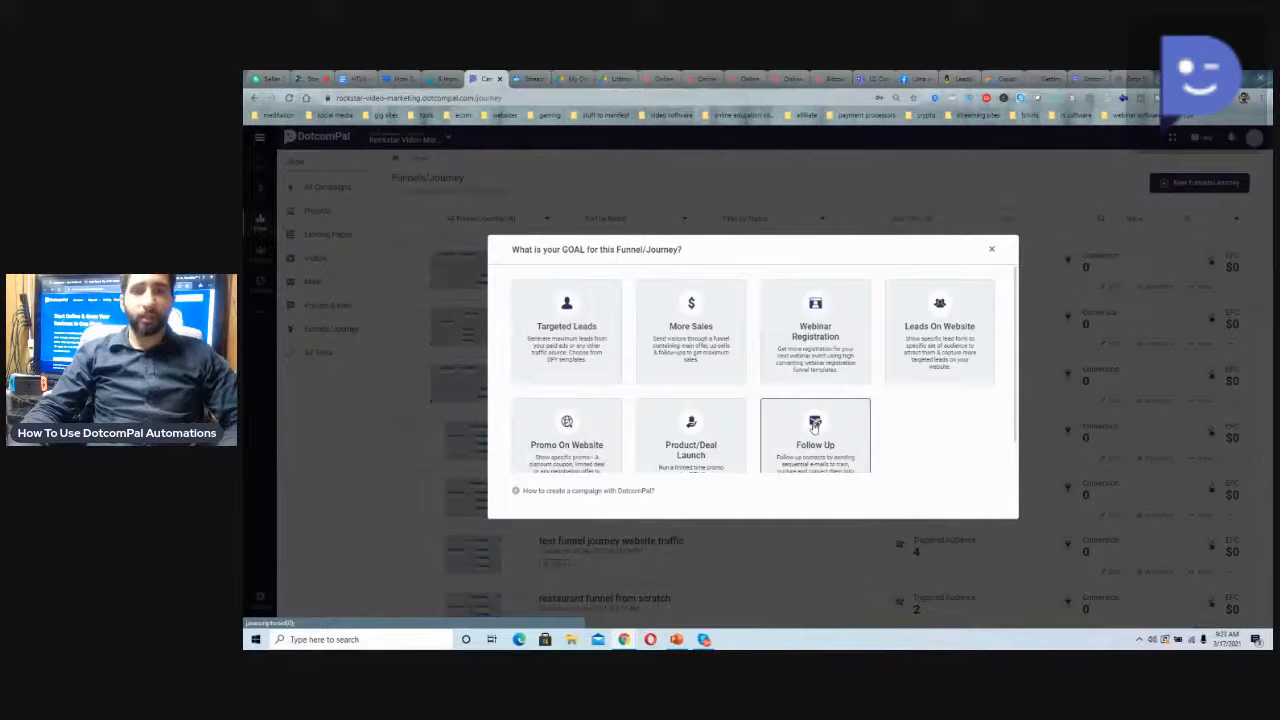
left_click(815, 425)
left_click(786, 399)
type("new")
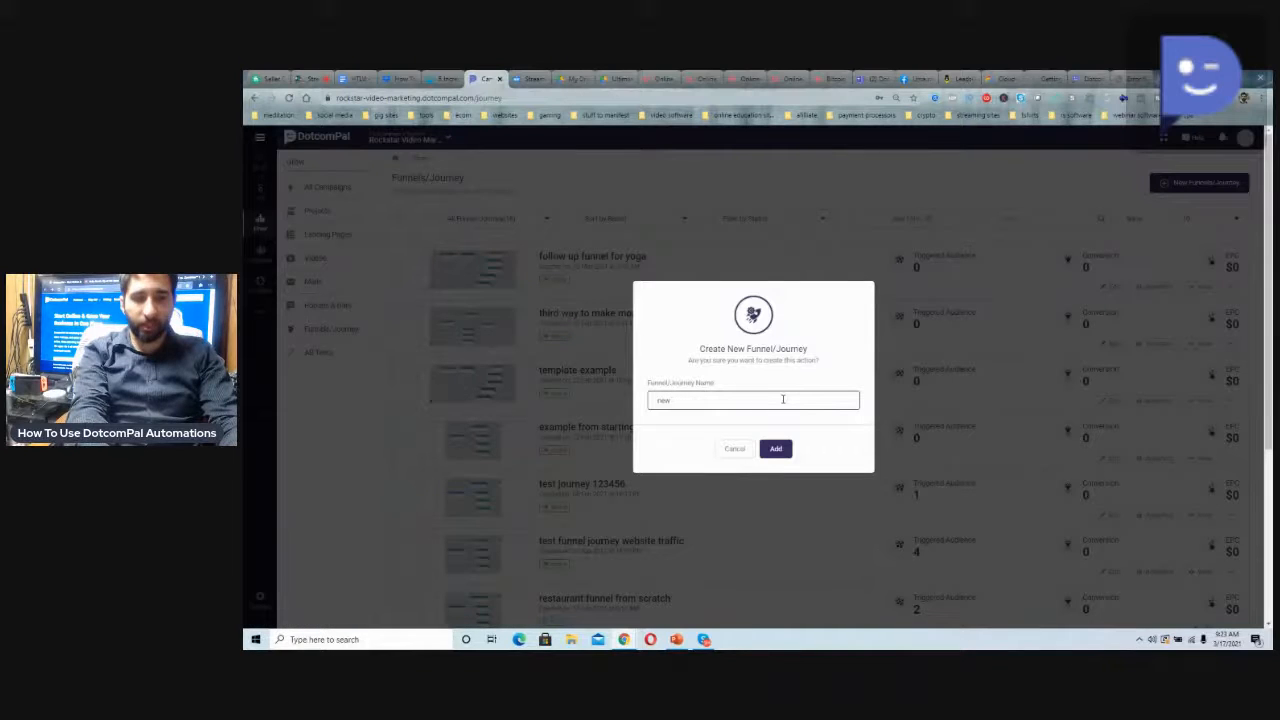
type(" automation journey")
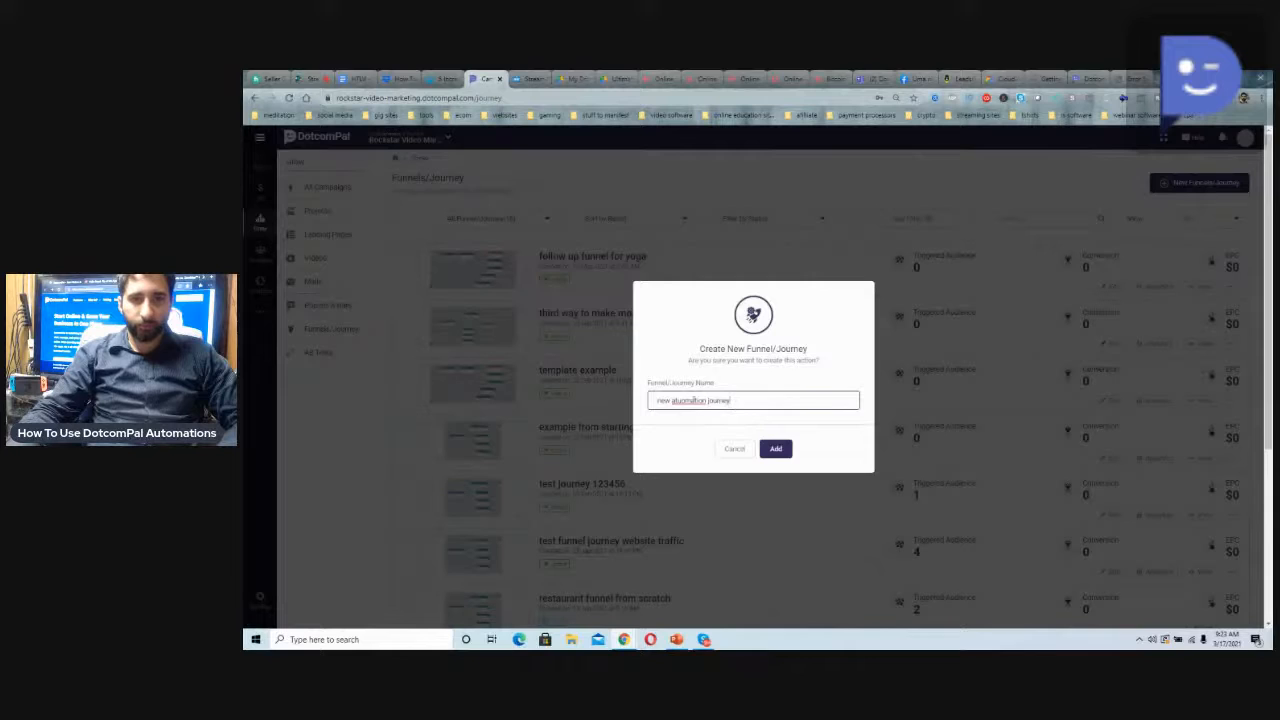
right_click(697, 400)
left_click(725, 412)
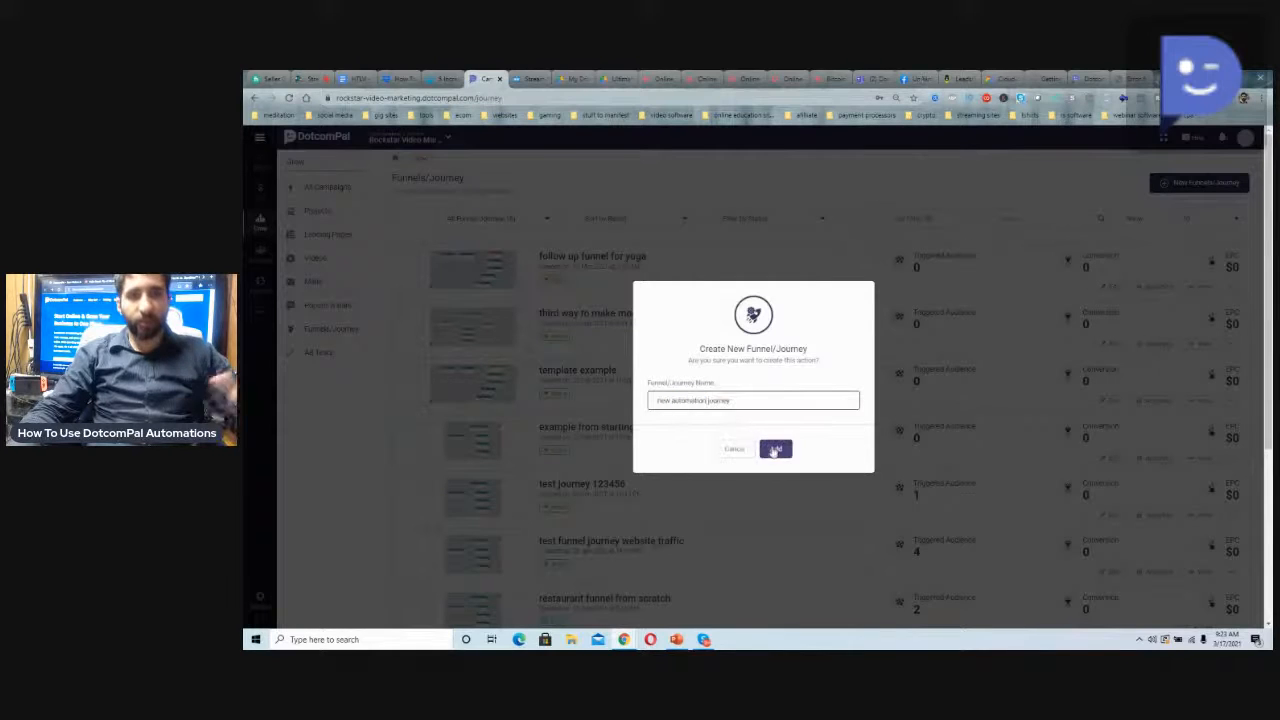
left_click(775, 450)
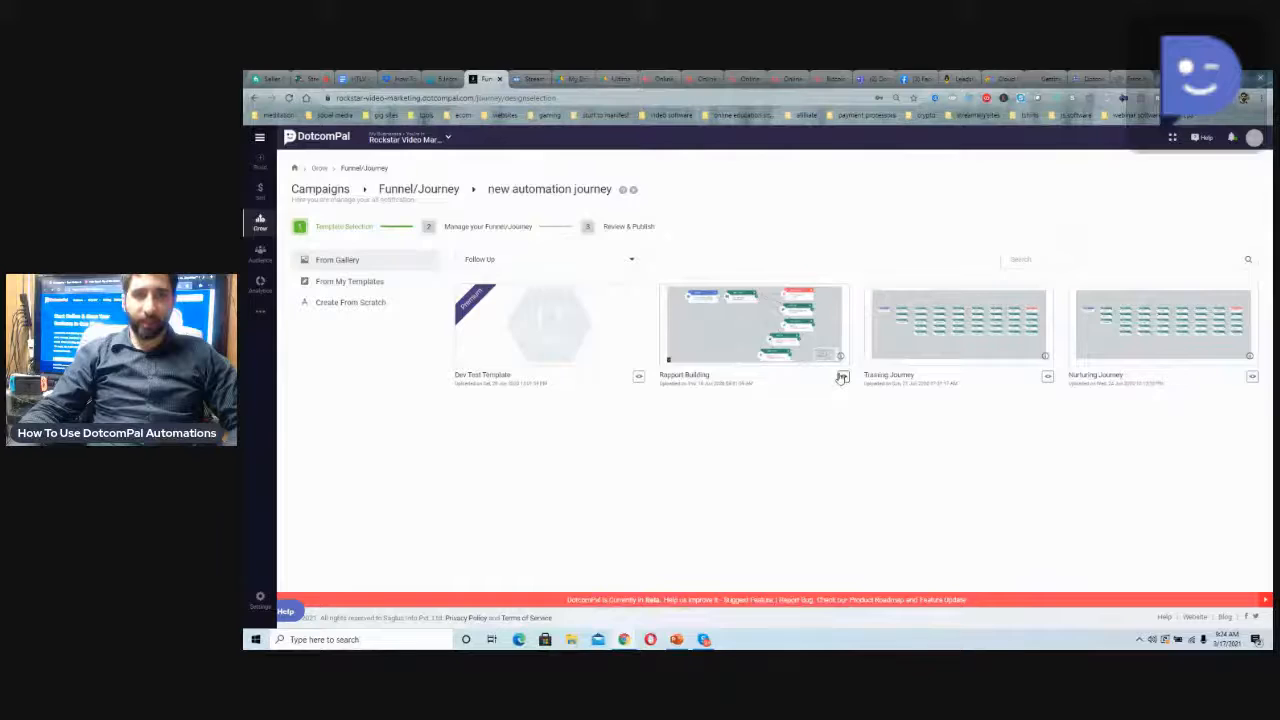
Preview the Rapport Building, Training Journey and Nurturing Journey templates from the gallery
left_click(842, 378)
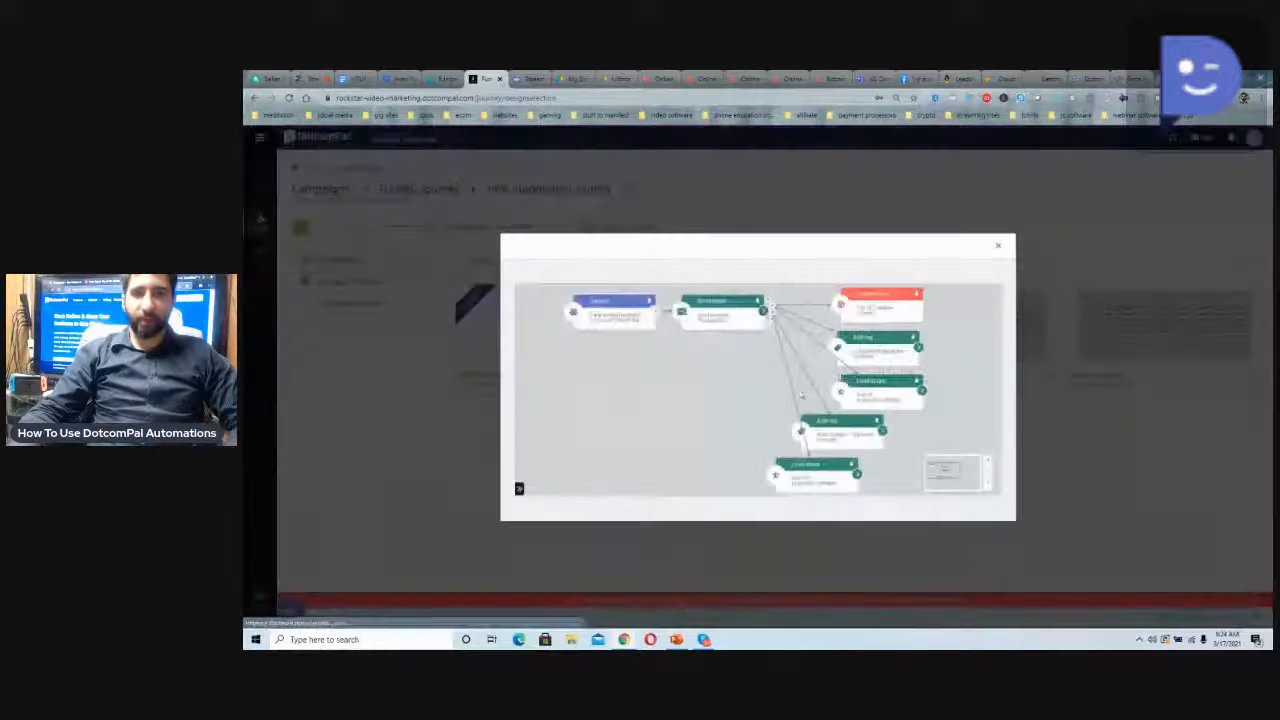
left_click(998, 248)
left_click(1048, 379)
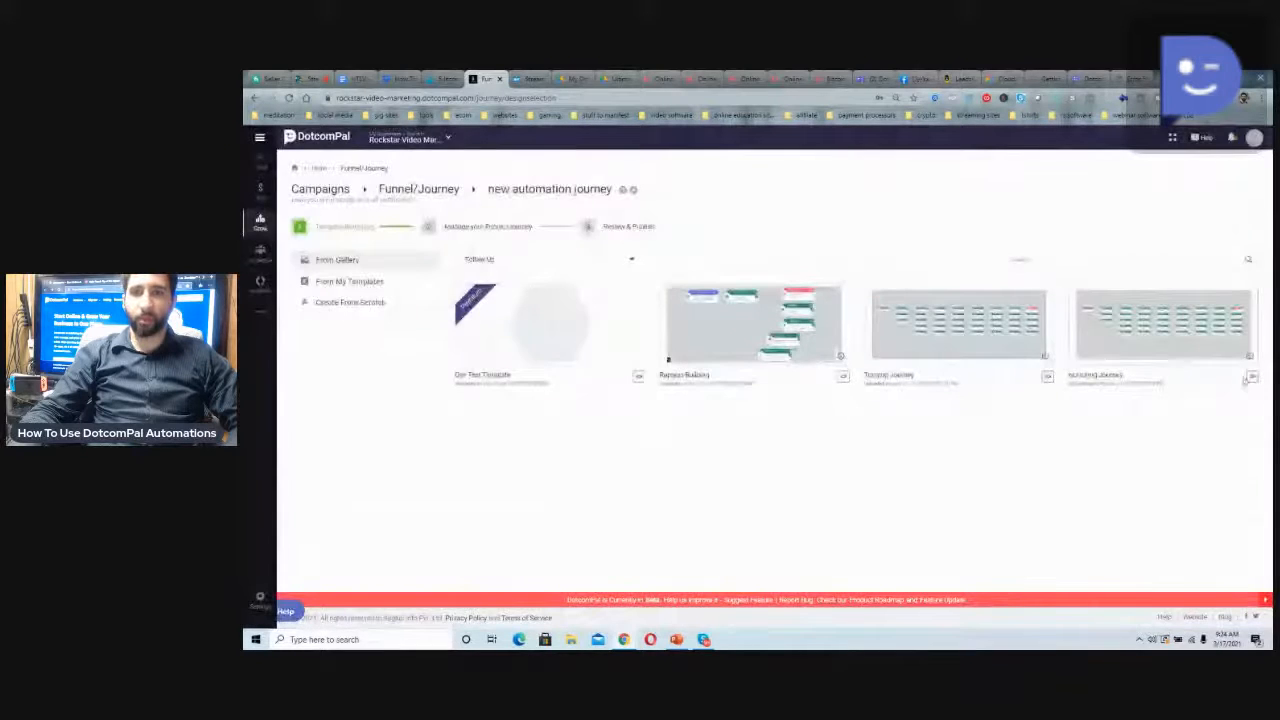
left_click(1252, 376)
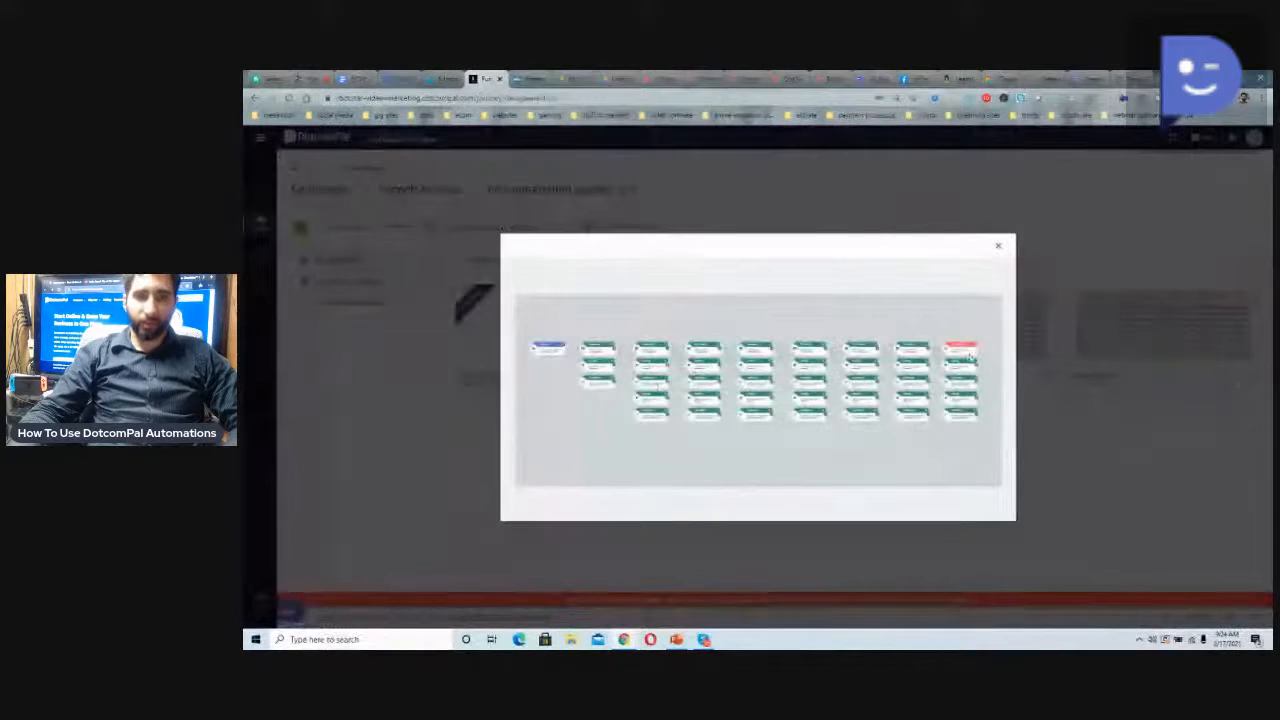
left_click(999, 246)
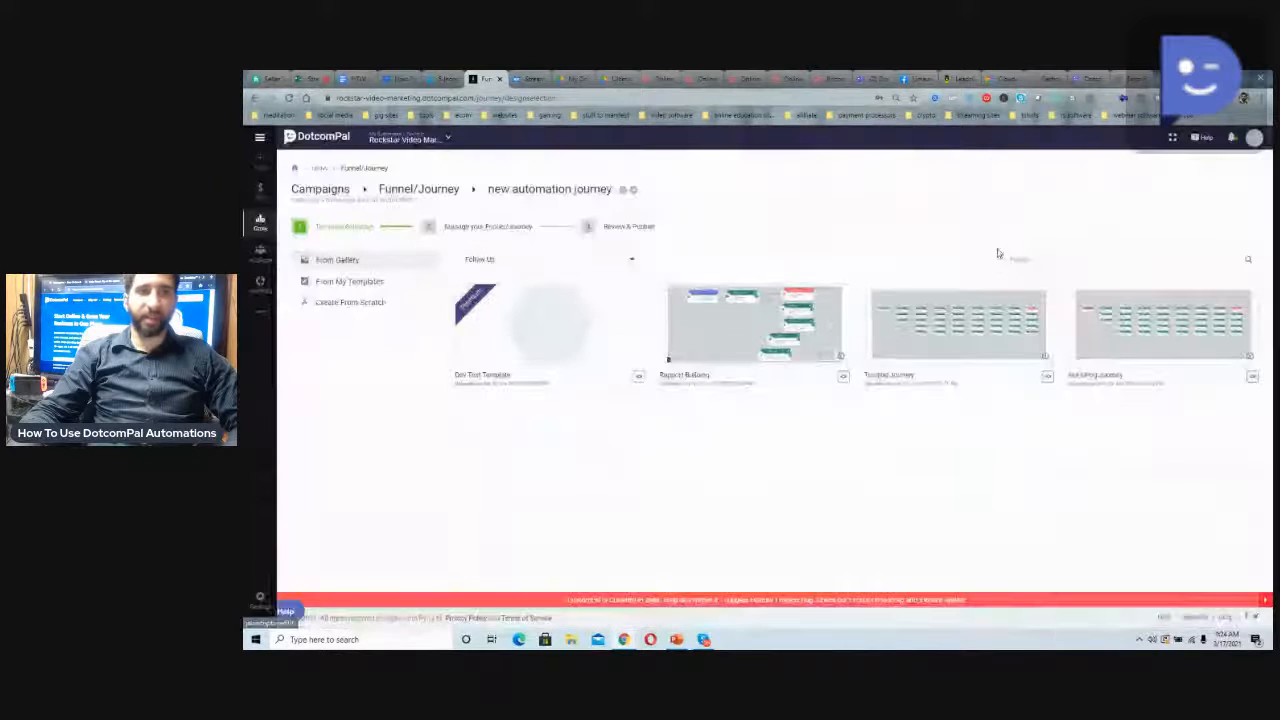
Start the new automation journey from scratch in the automation editor
left_click(349, 306)
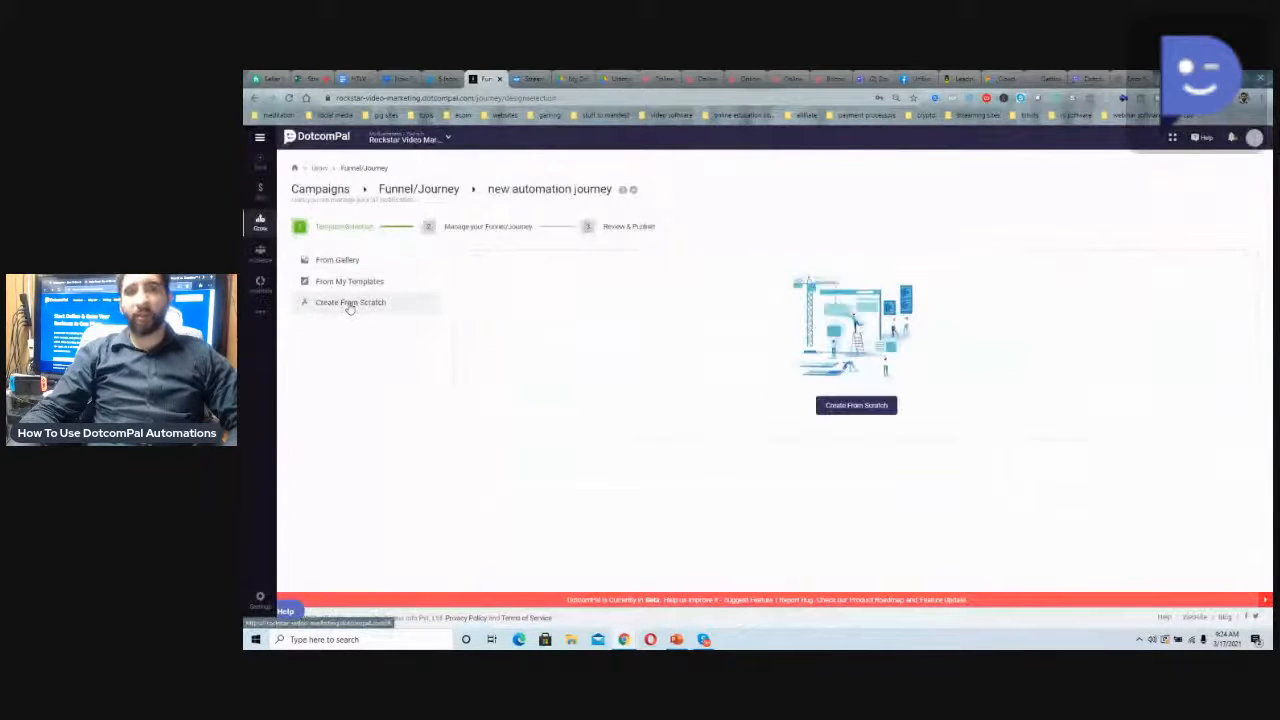
left_click(837, 408)
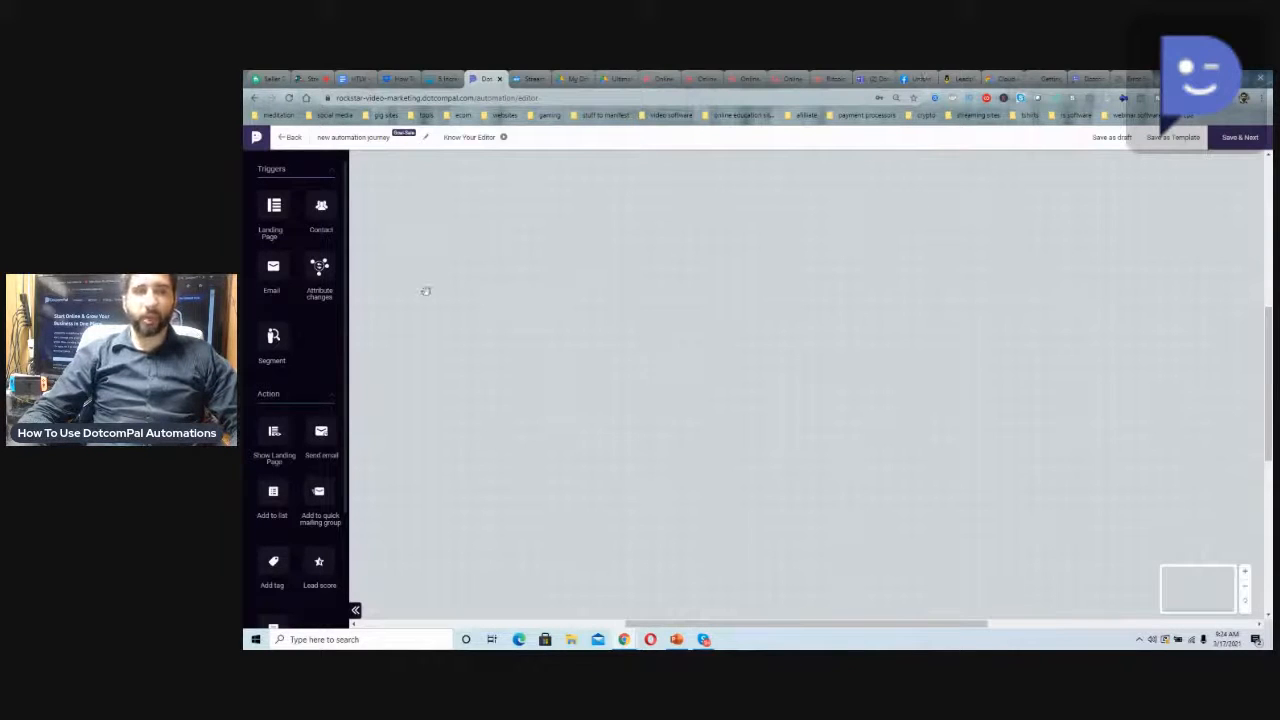
Examine the trigger, action and control blocks available in the automation editor
scroll(269, 316, "down", 1)
scroll(270, 318, "down", 3)
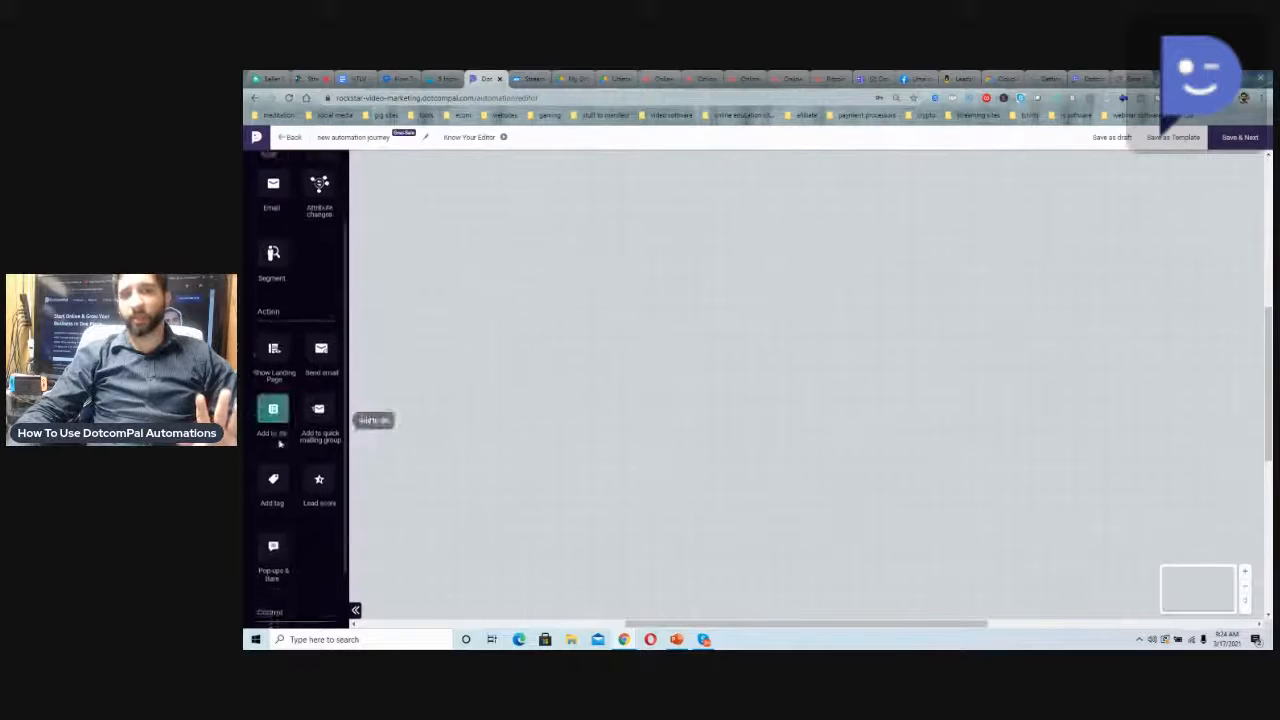
scroll(273, 578, "up", 3)
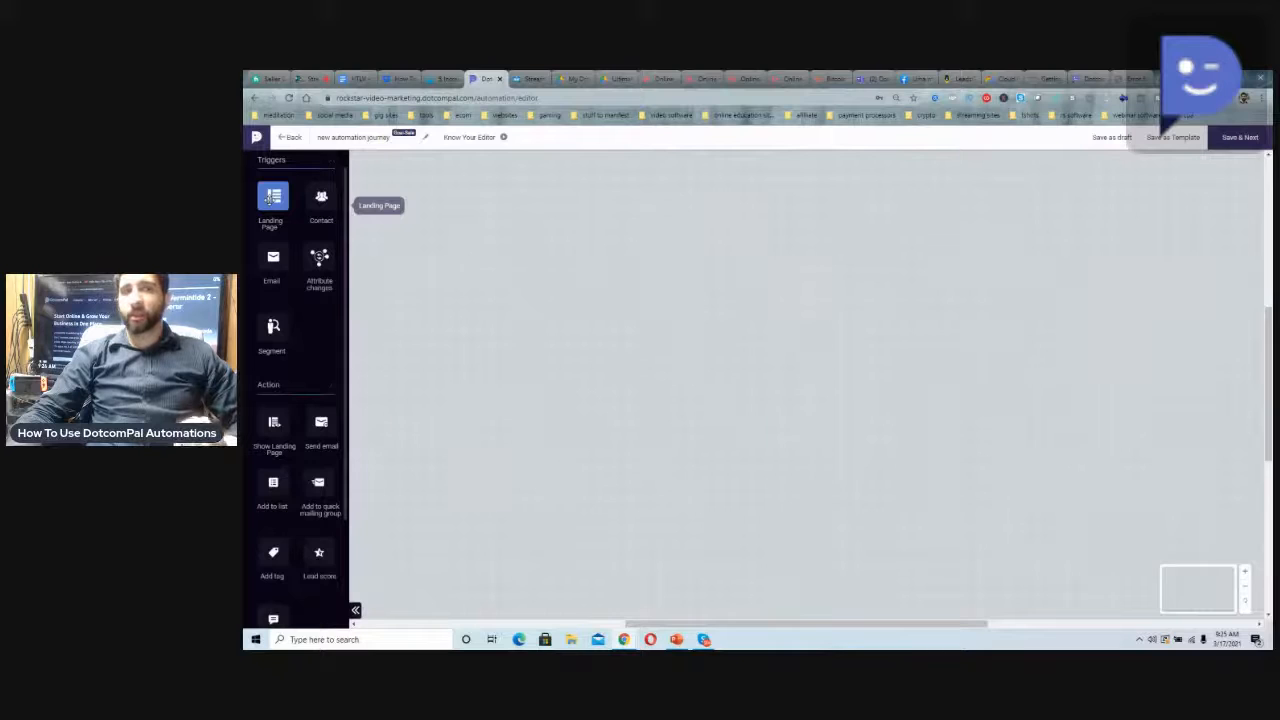
scroll(290, 360, "down", 2)
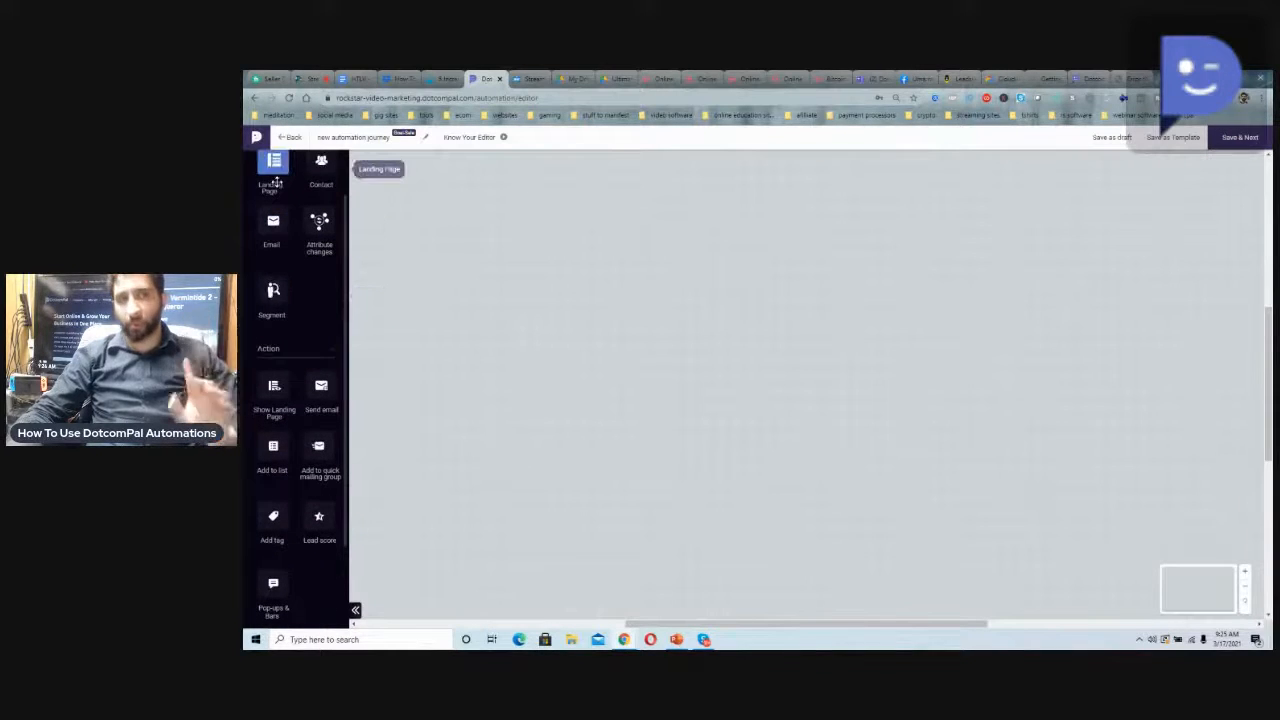
scroll(266, 343, "down", 2)
scroll(266, 343, "down", 2)
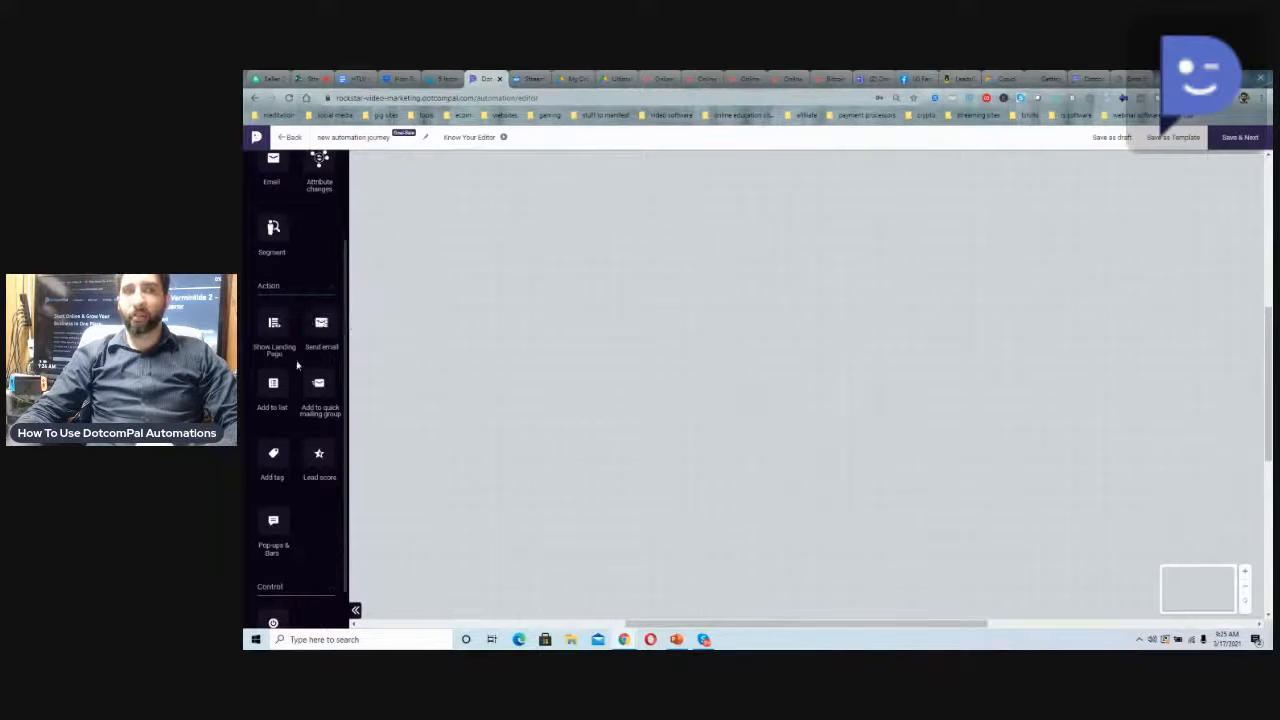
scroll(280, 540, "down", 2)
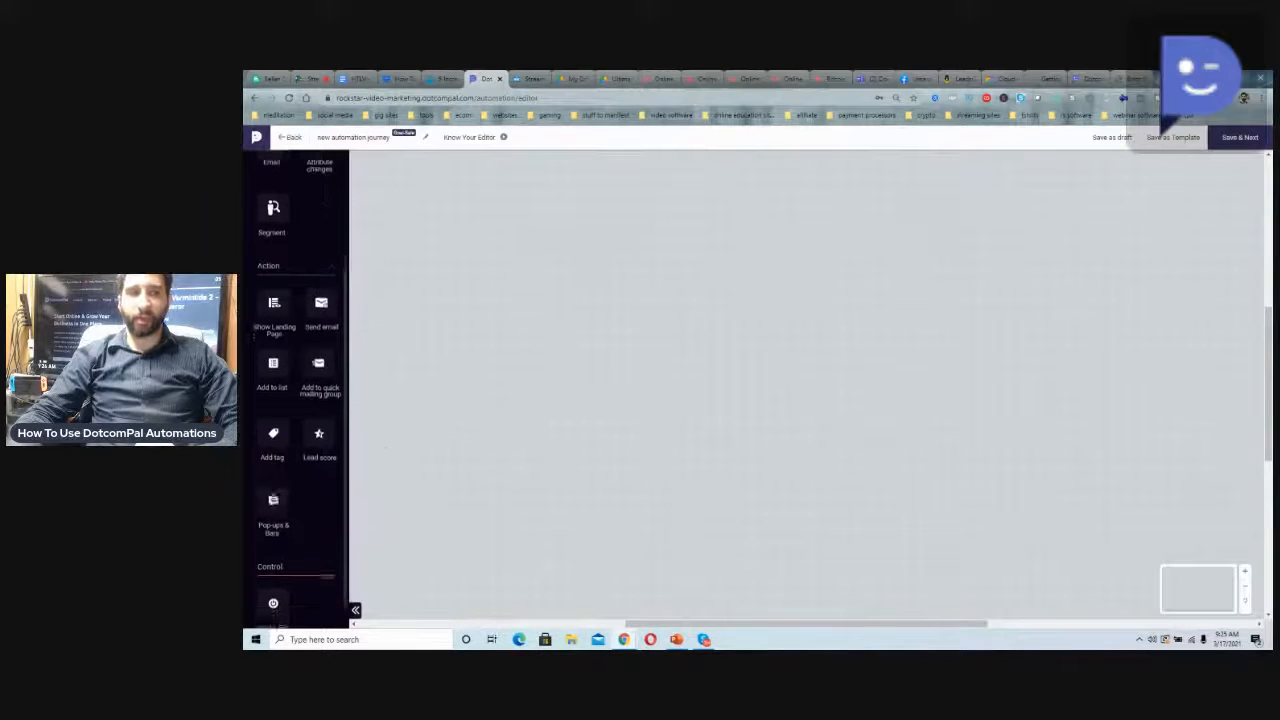
scroll(275, 594, "up", 1)
scroll(276, 597, "down", 1)
scroll(340, 600, "up", 5)
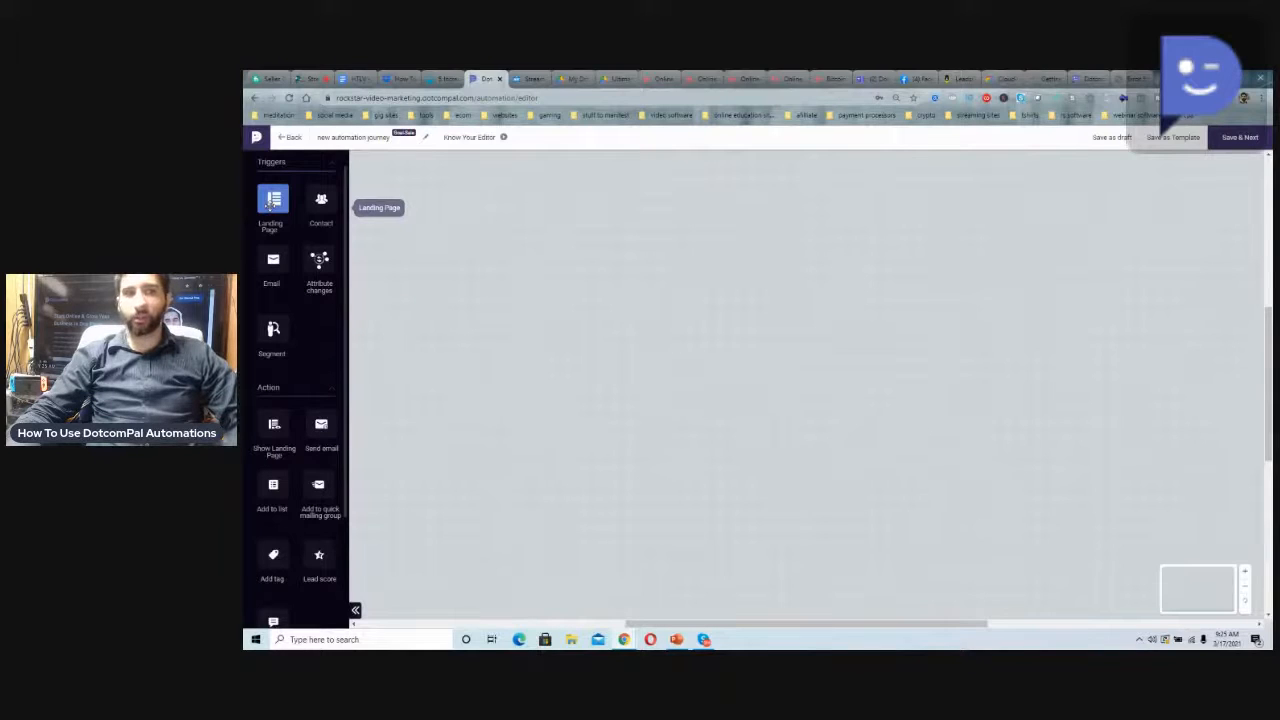
Add a Landing Page trigger to the empty journey canvas
left_click_drag(270, 203, 538, 380)
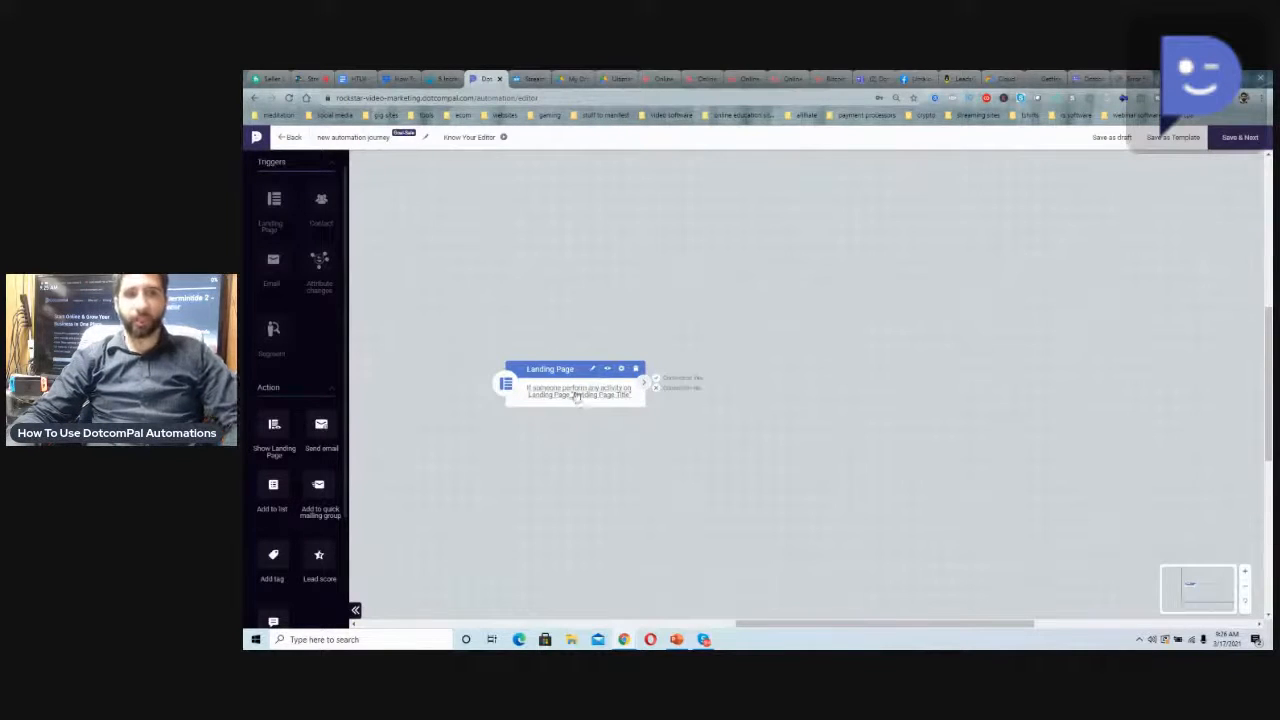
Assign the live Vidjack Bonuses page to the Landing Page trigger
left_click(567, 395)
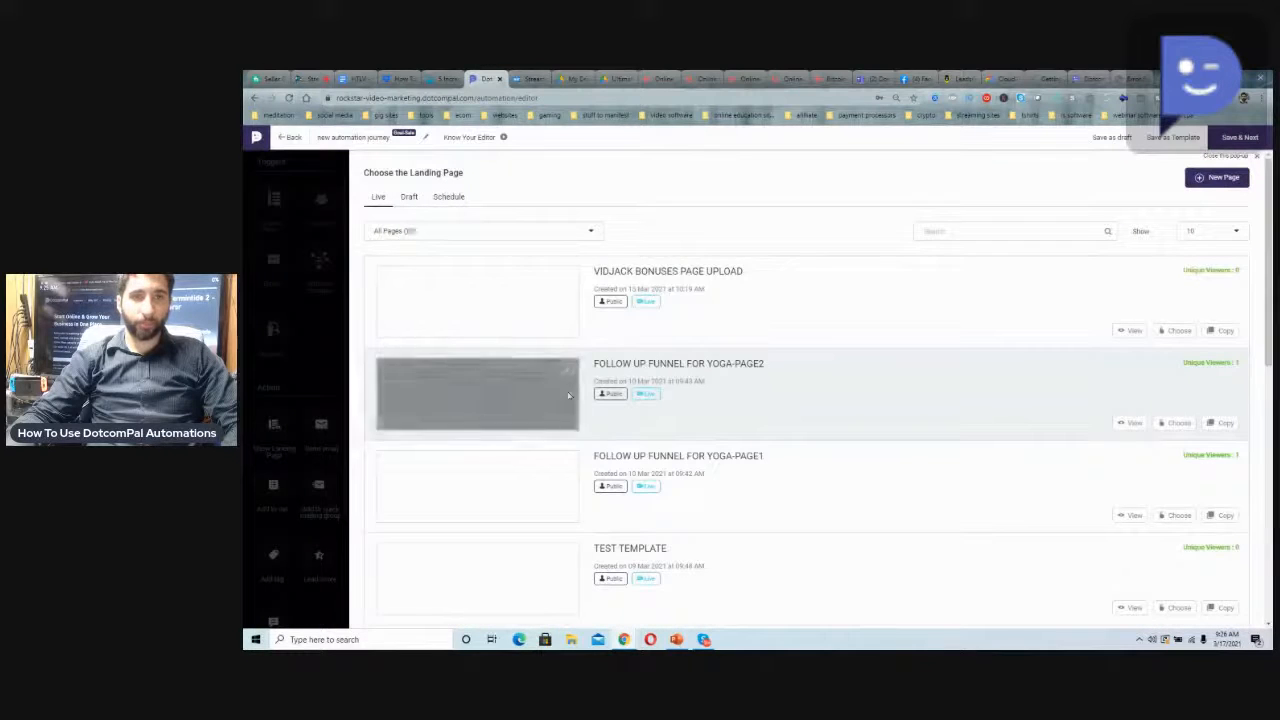
scroll(653, 343, "down", 2)
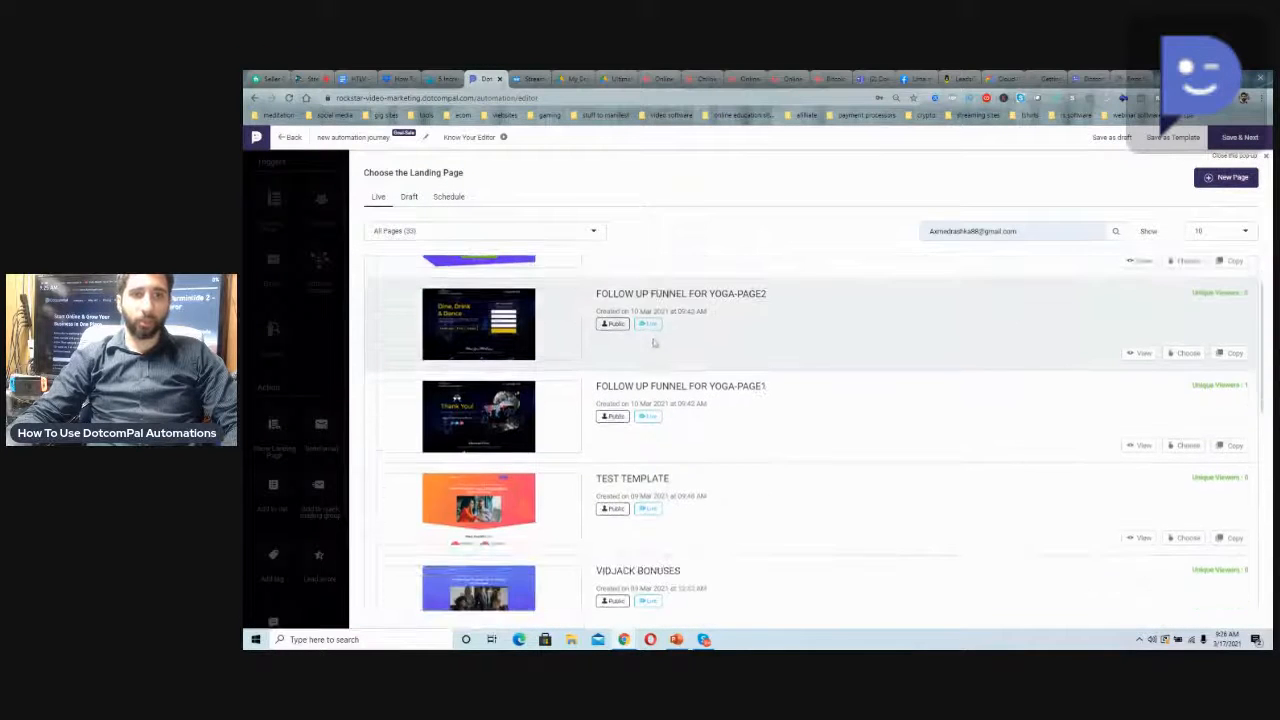
scroll(653, 343, "down", 4)
scroll(650, 430, "down", 3)
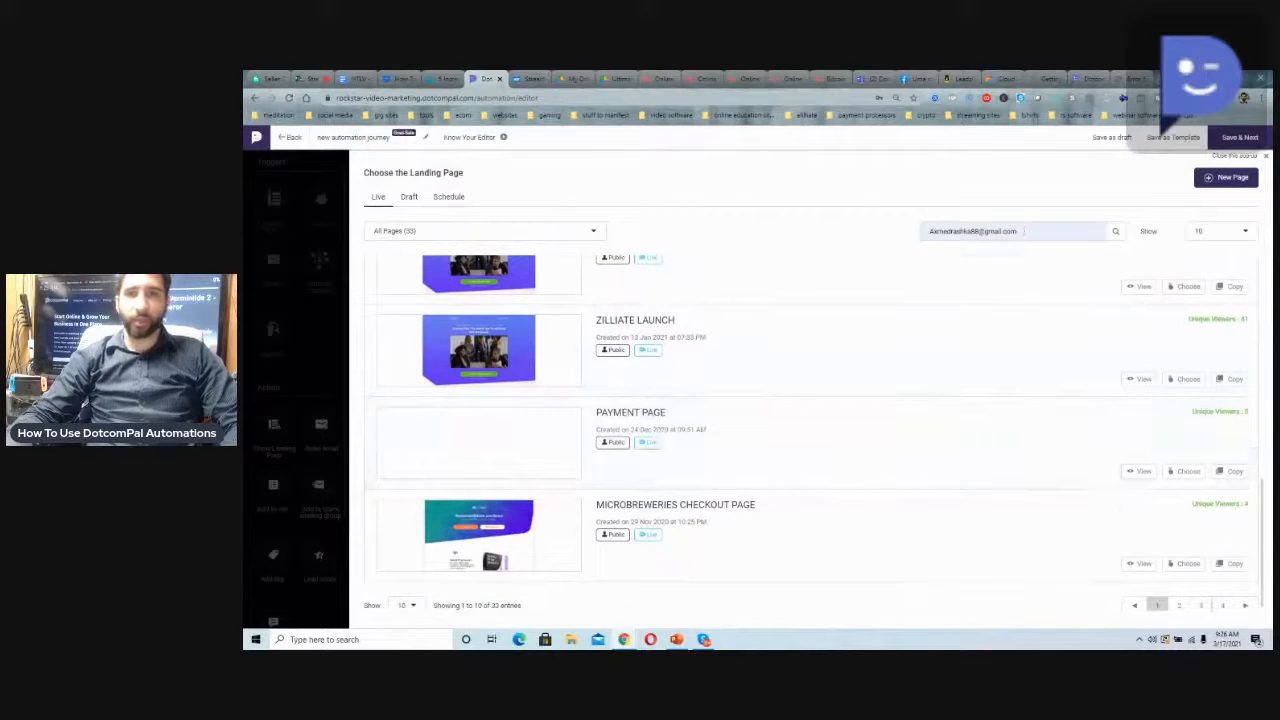
left_click_drag(1024, 231, 865, 210)
key("BackSpace")
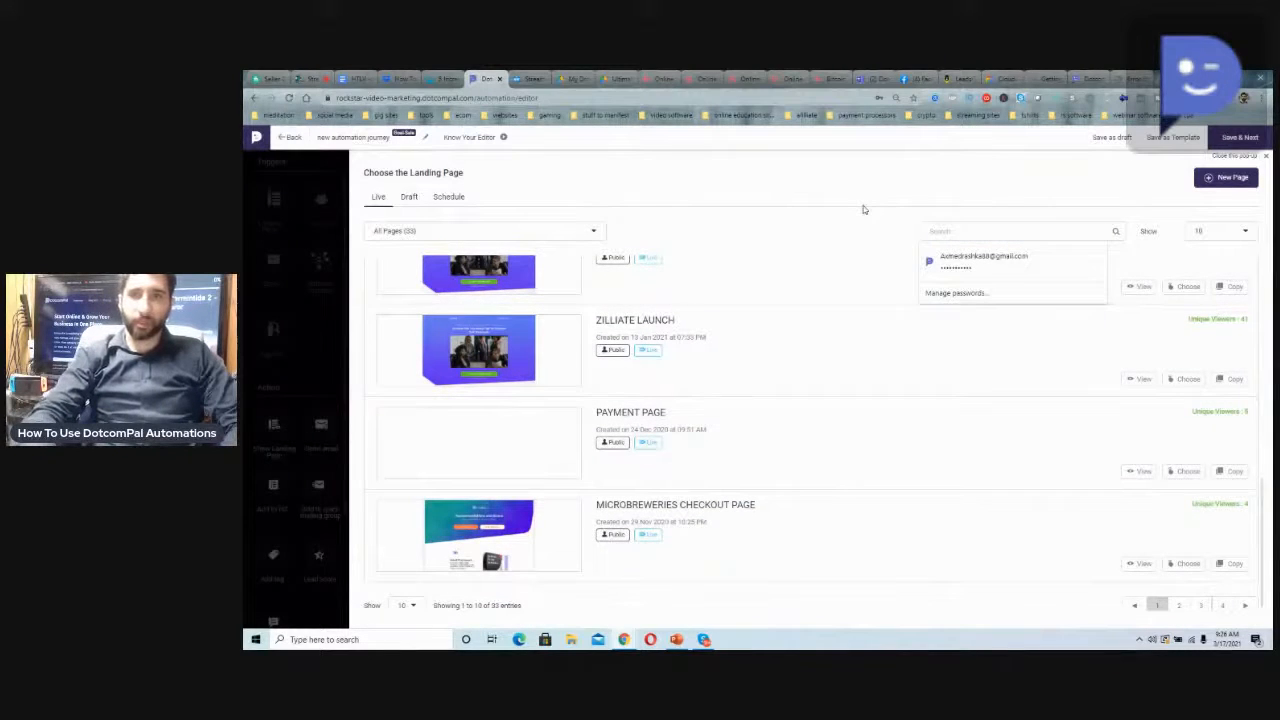
key("ctrl+z")
scroll(716, 376, "up", 3)
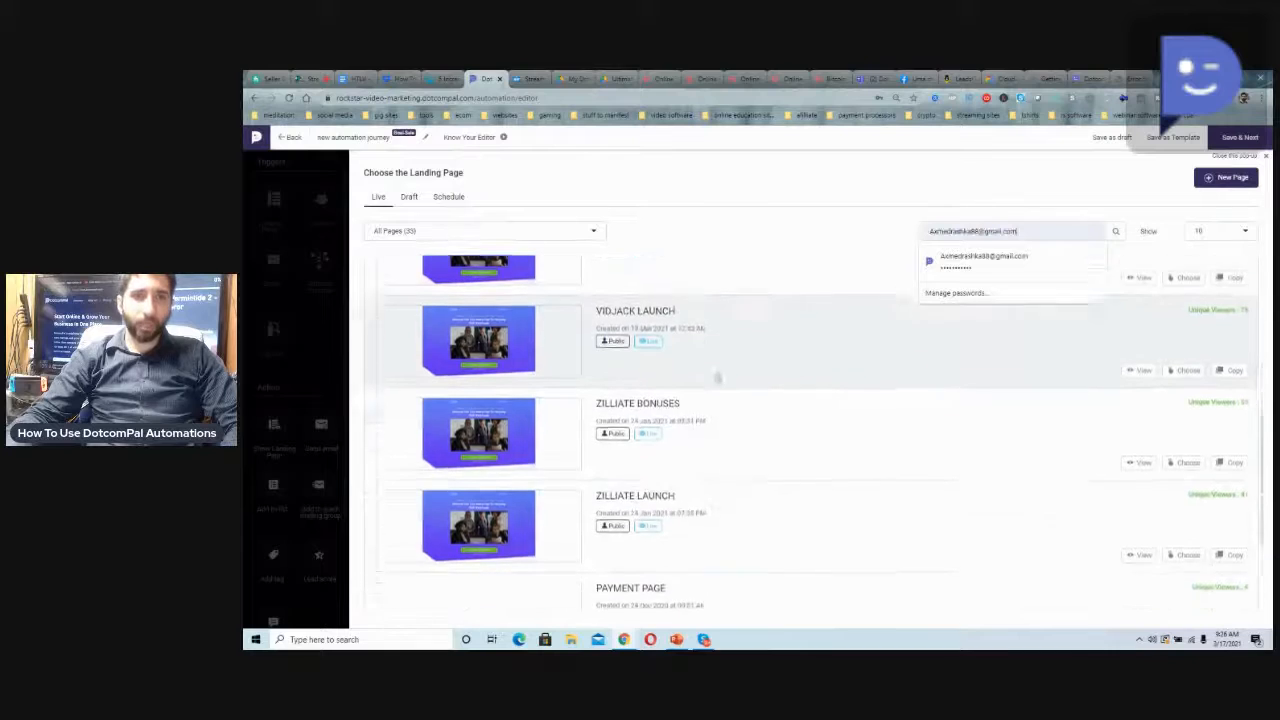
scroll(715, 376, "up", 1)
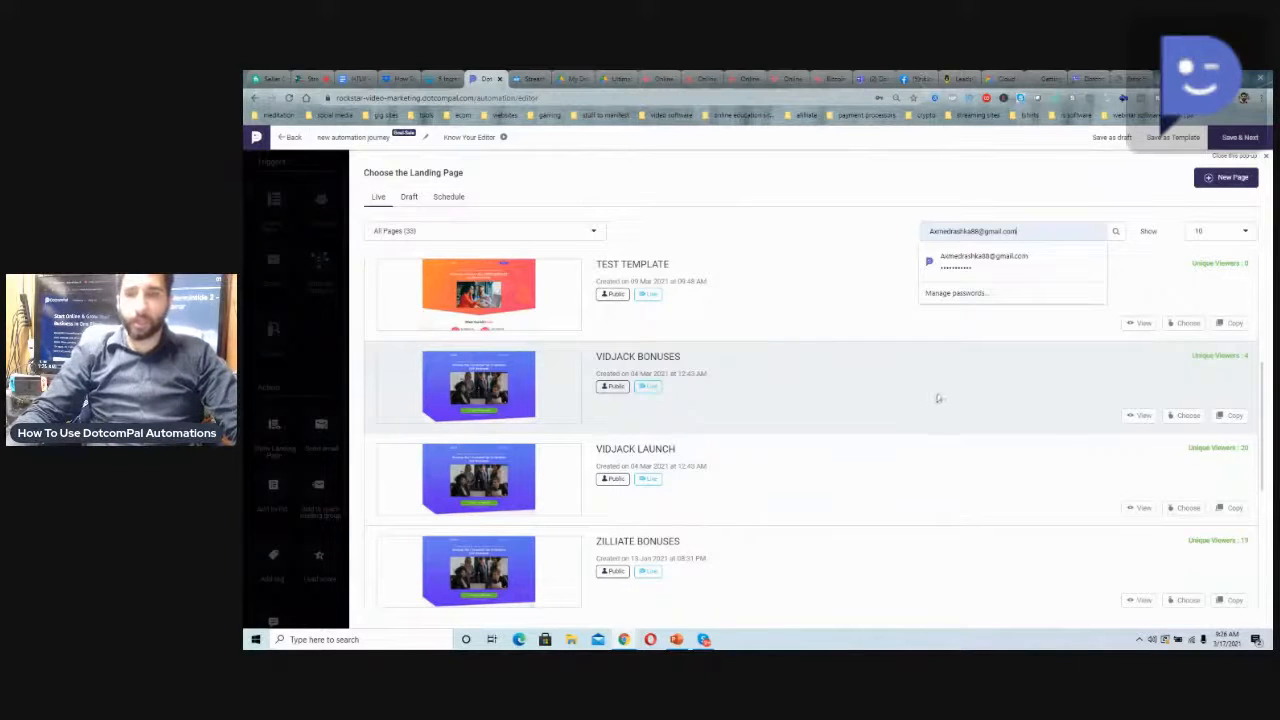
left_click(1186, 415)
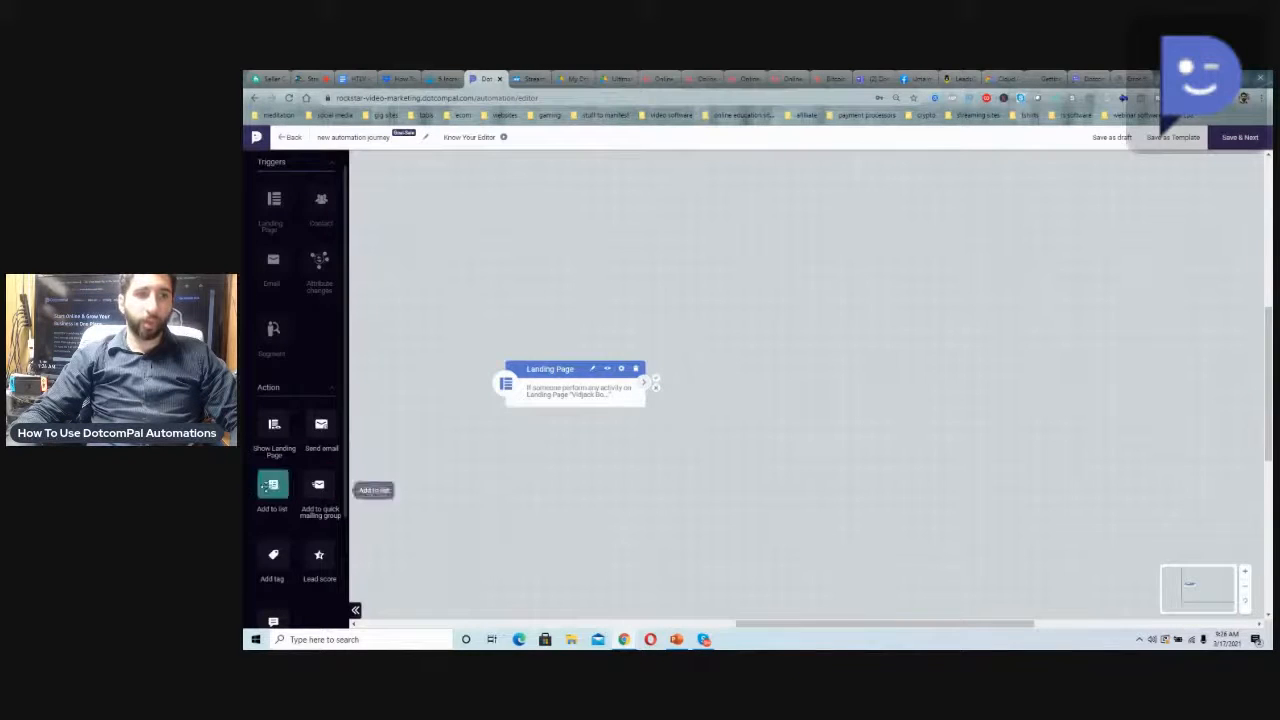
Add an Add to list action above the Landing Page trigger's level and connect the trigger's upper output to it
left_click_drag(273, 486, 690, 316)
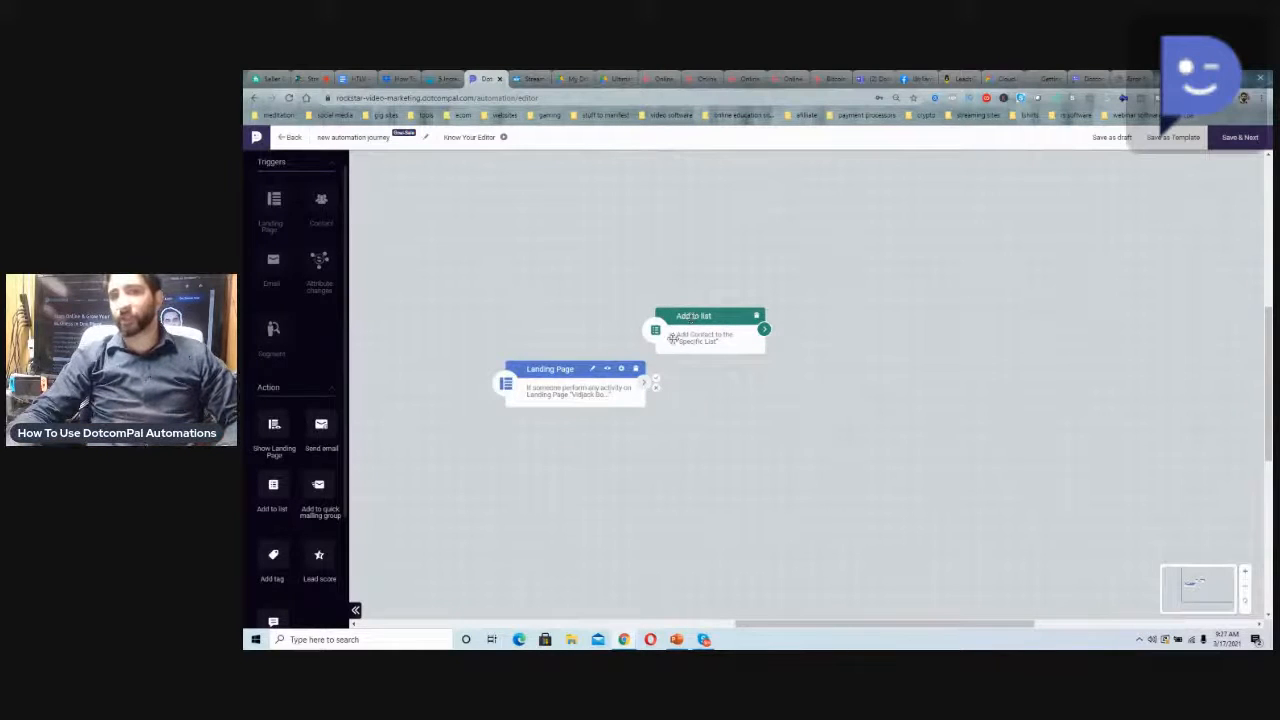
left_click_drag(655, 382, 668, 333)
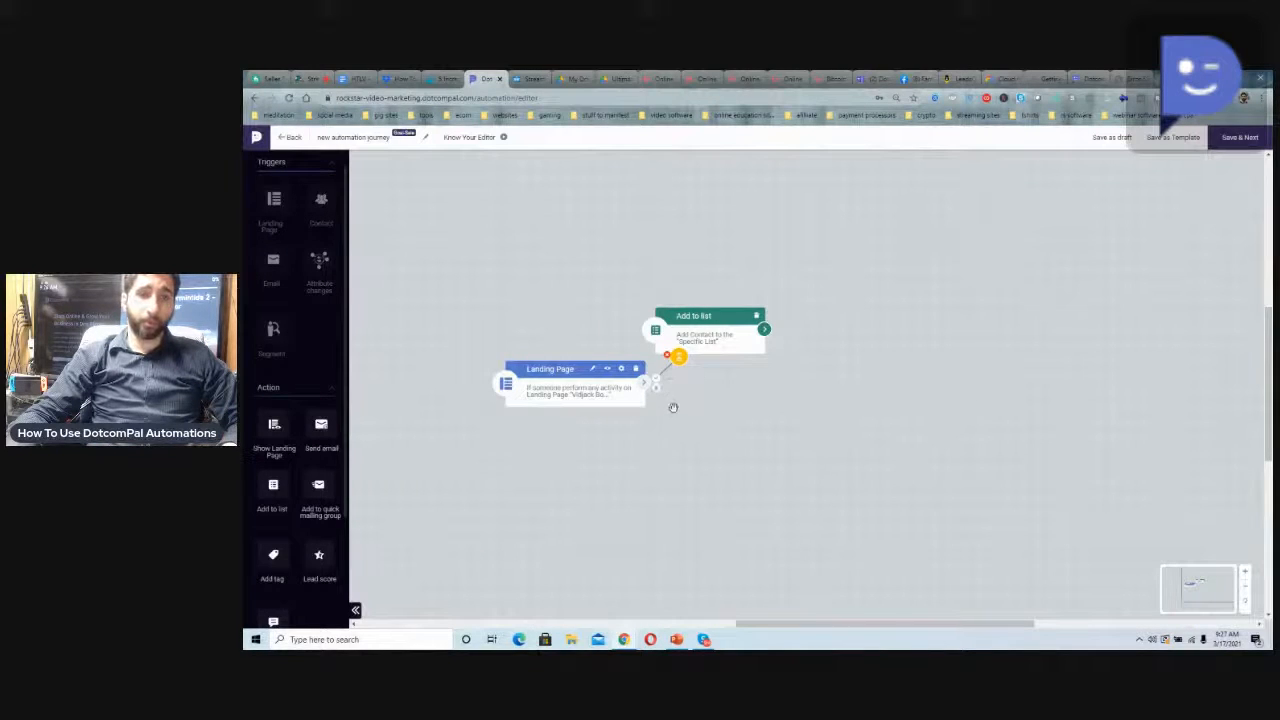
left_click_drag(269, 490, 266, 492)
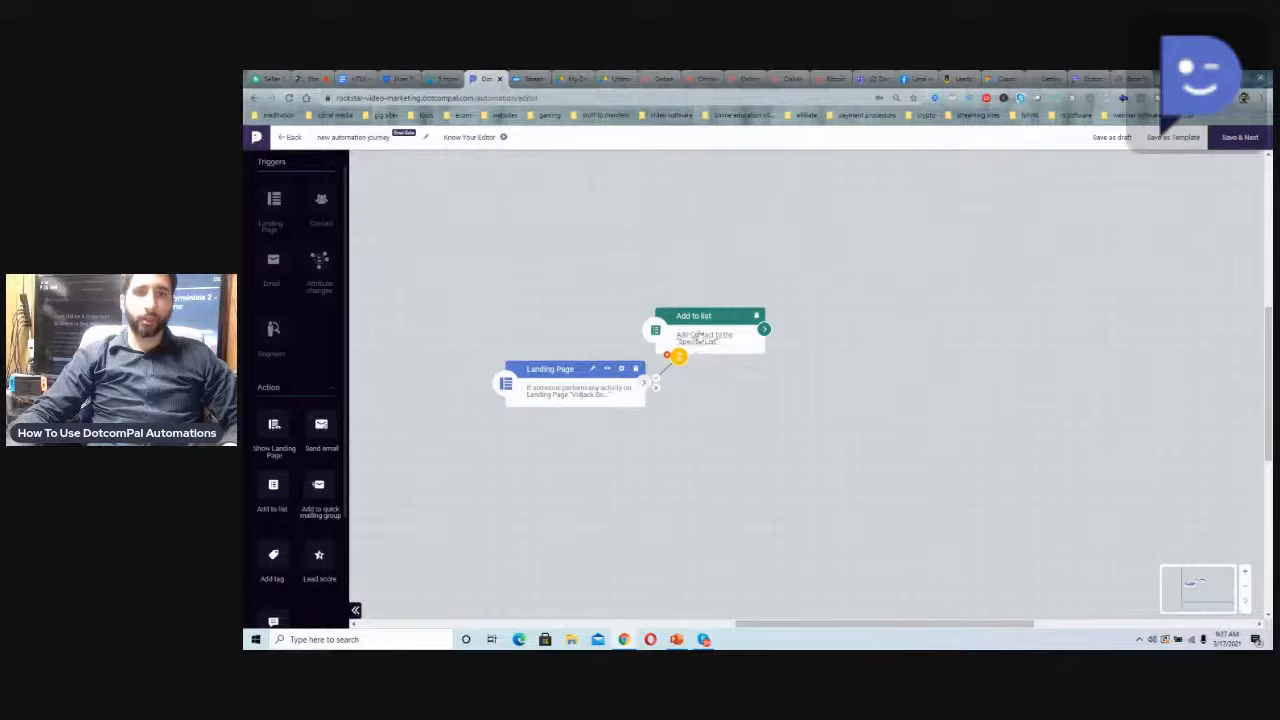
left_click_drag(706, 316, 726, 302)
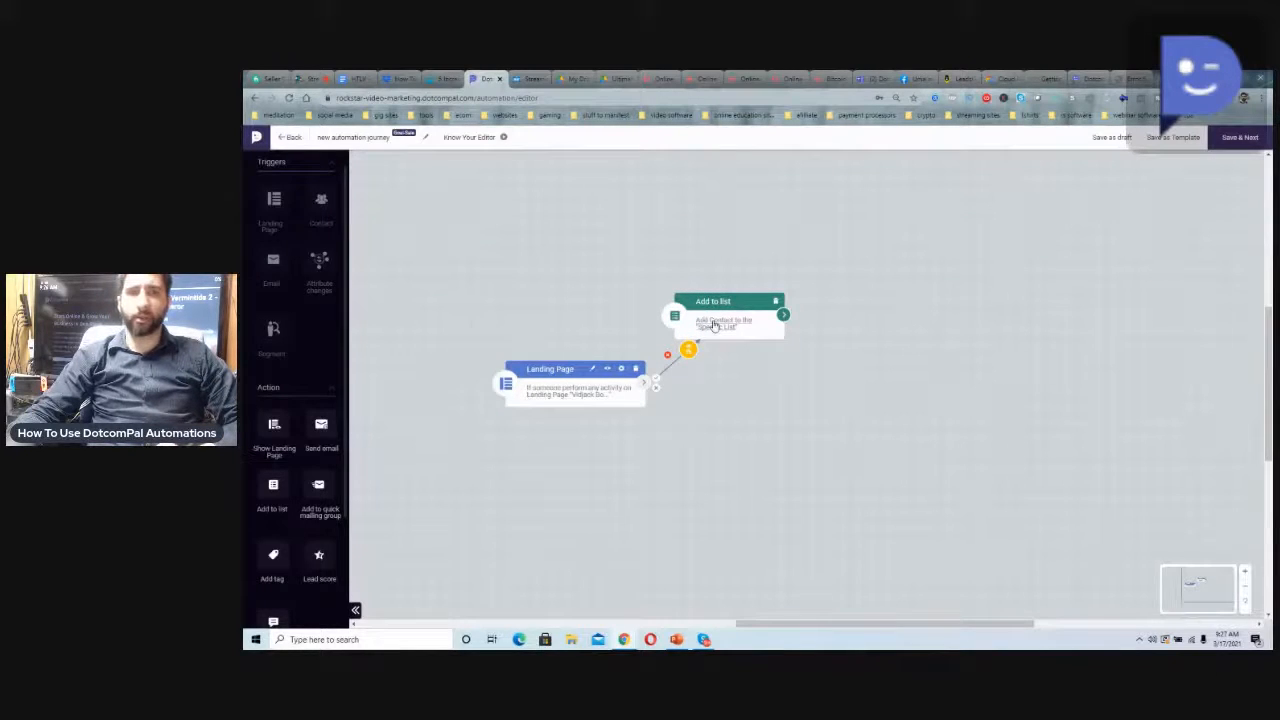
Create a new contact list named "video affiliates" from the Add to list action's settings
double_click(714, 325)
left_click(578, 212)
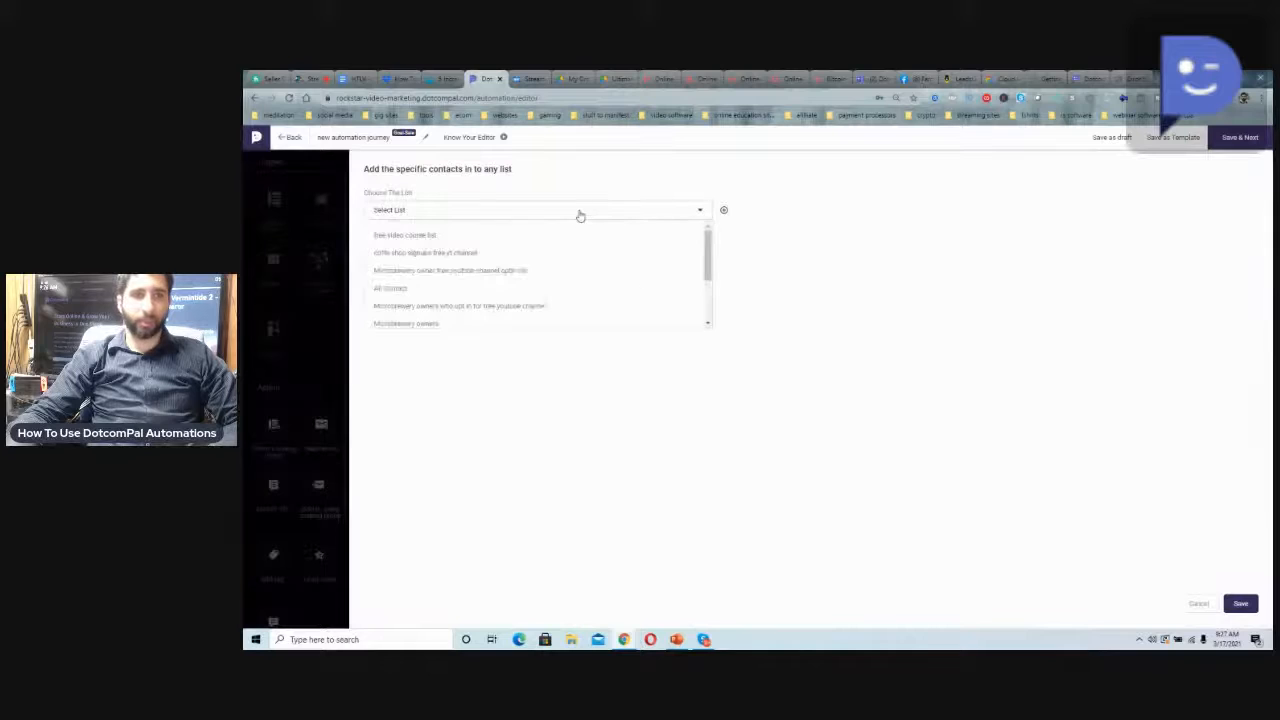
scroll(565, 253, "down", 2)
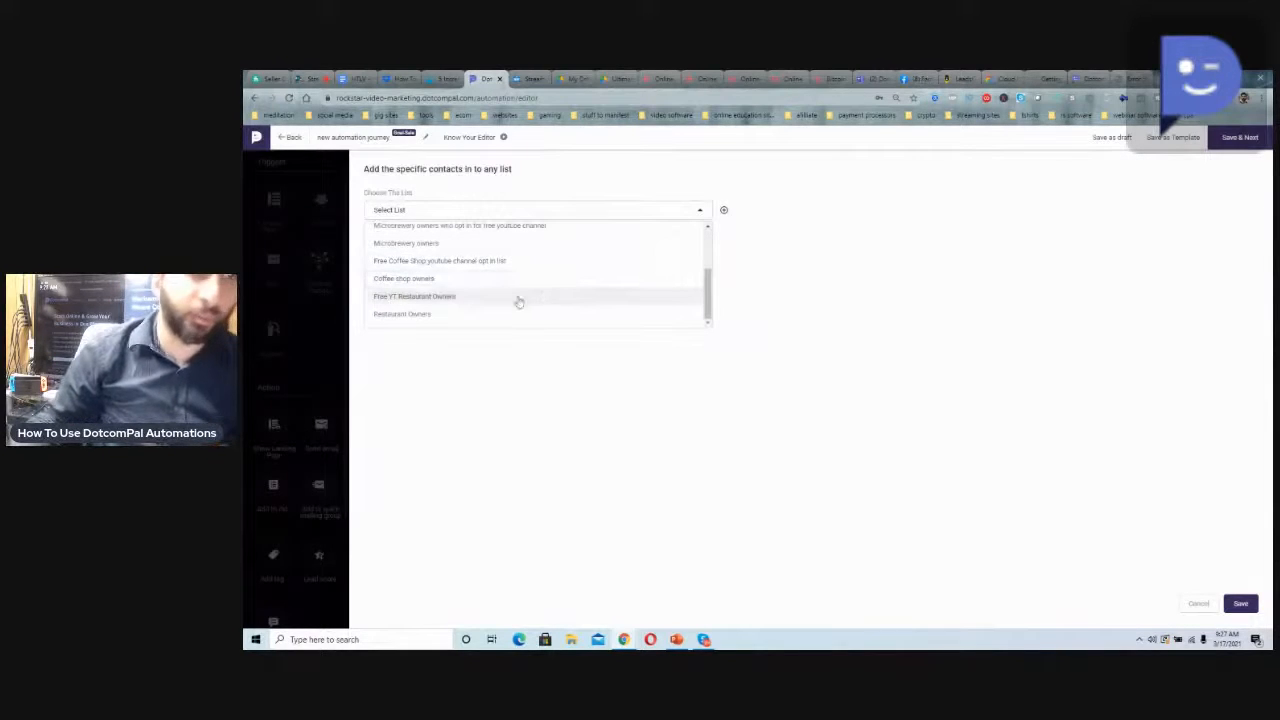
scroll(516, 302, "up", 2)
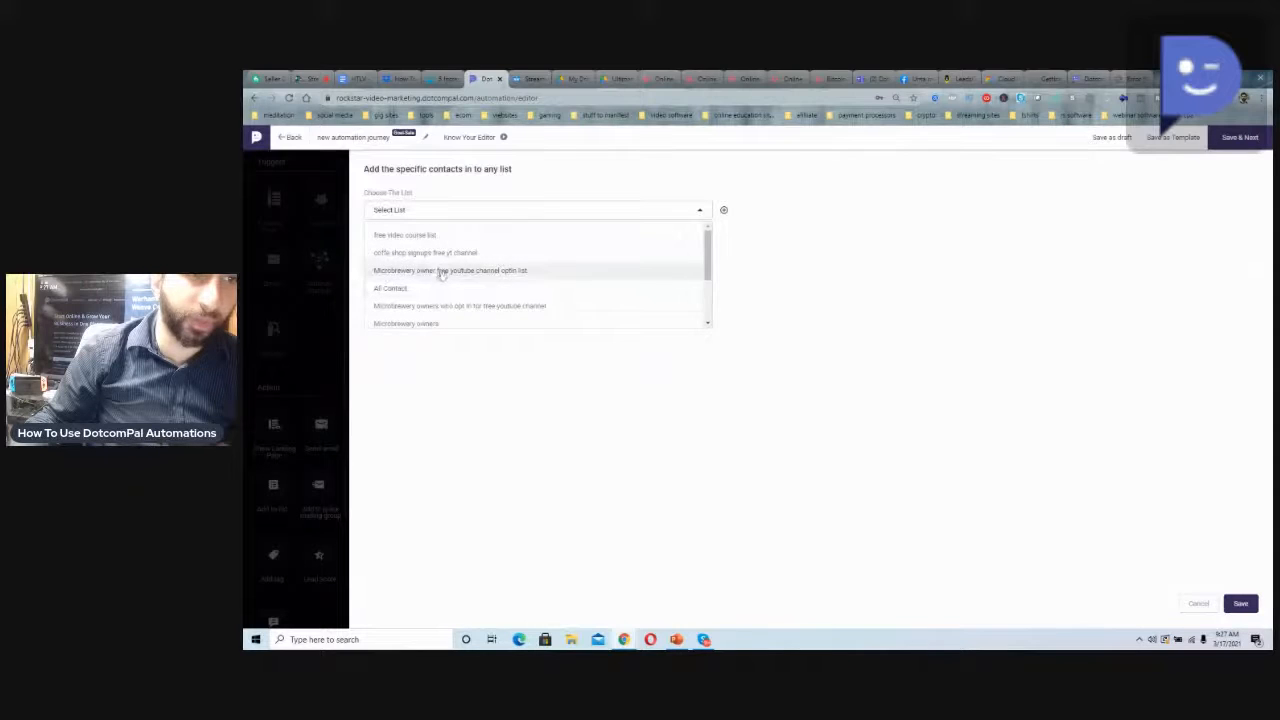
left_click(723, 210)
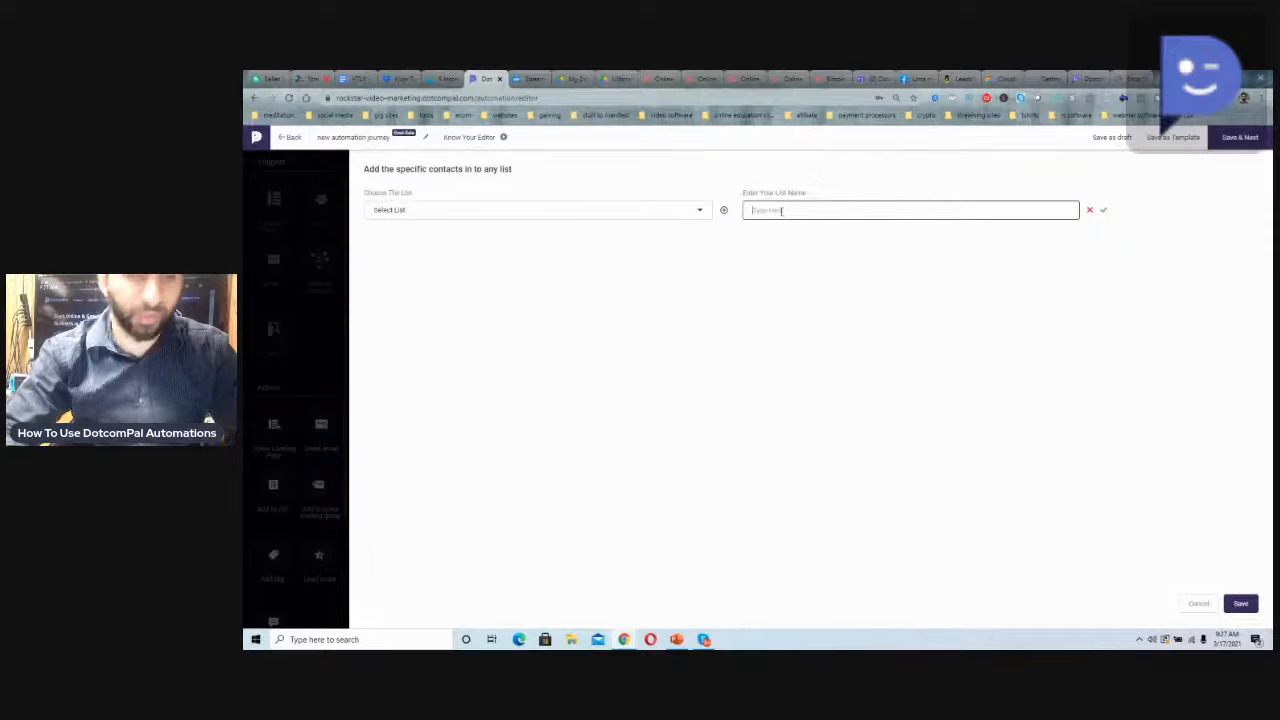
type("v")
type("ideo sit")
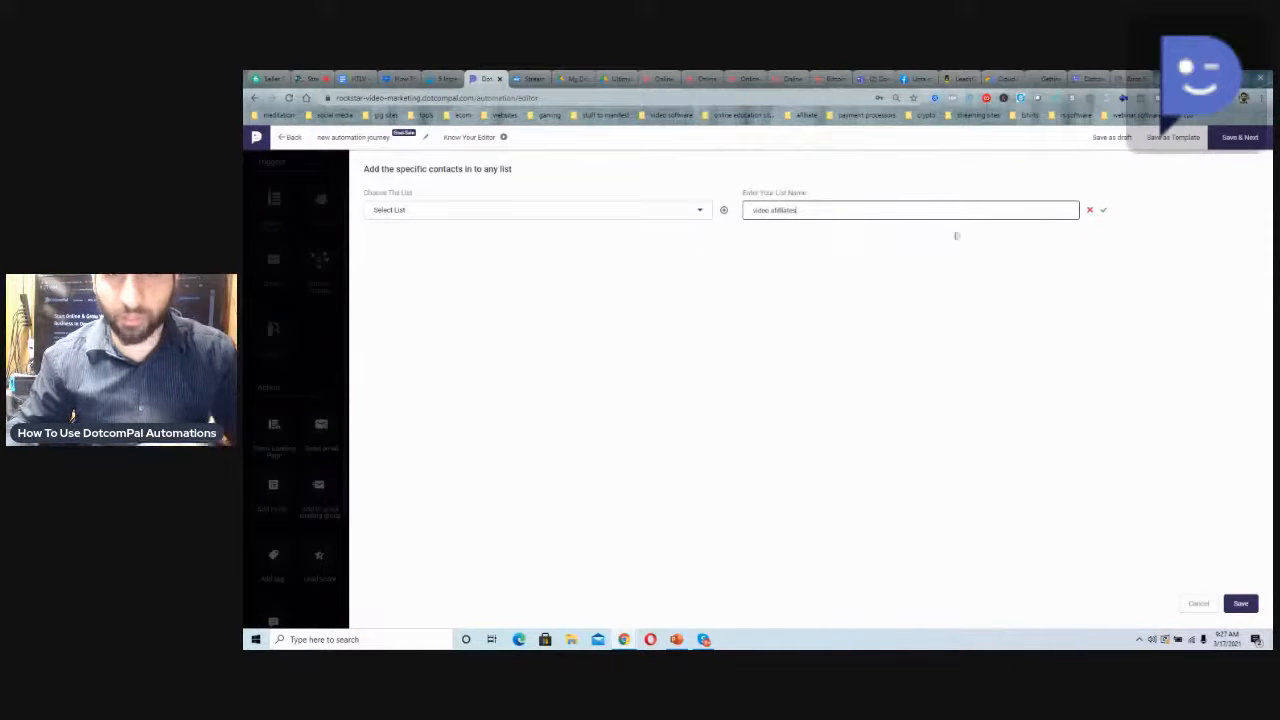
right_click(785, 211)
left_click(804, 222)
left_click(1103, 210)
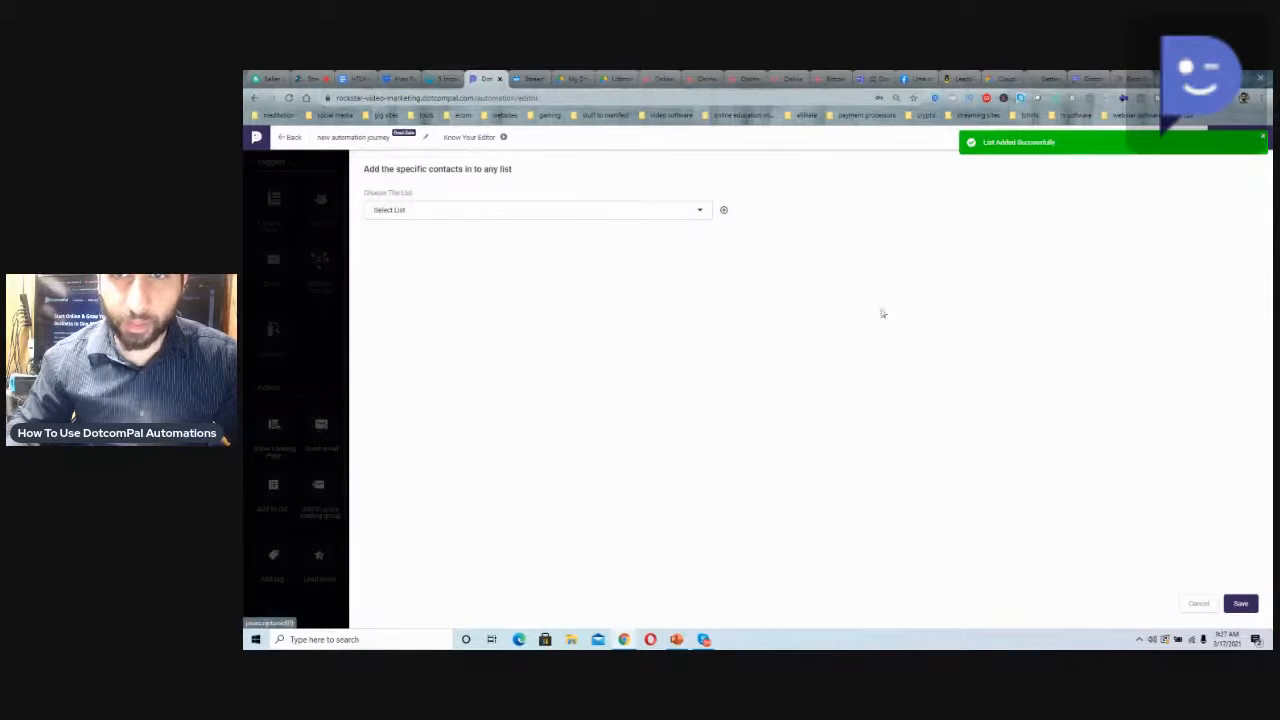
Set the Add to list action to use the "video affiliates" list and save it
left_click(610, 213)
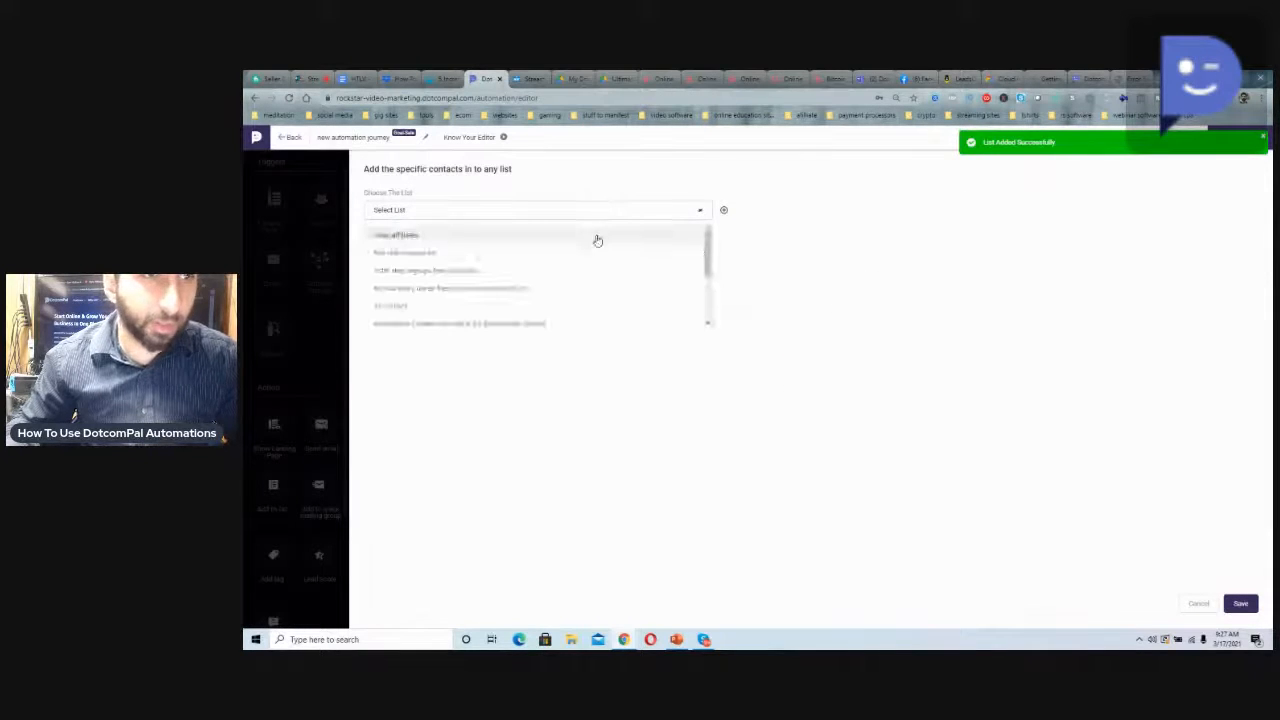
left_click(588, 238)
left_click(1230, 604)
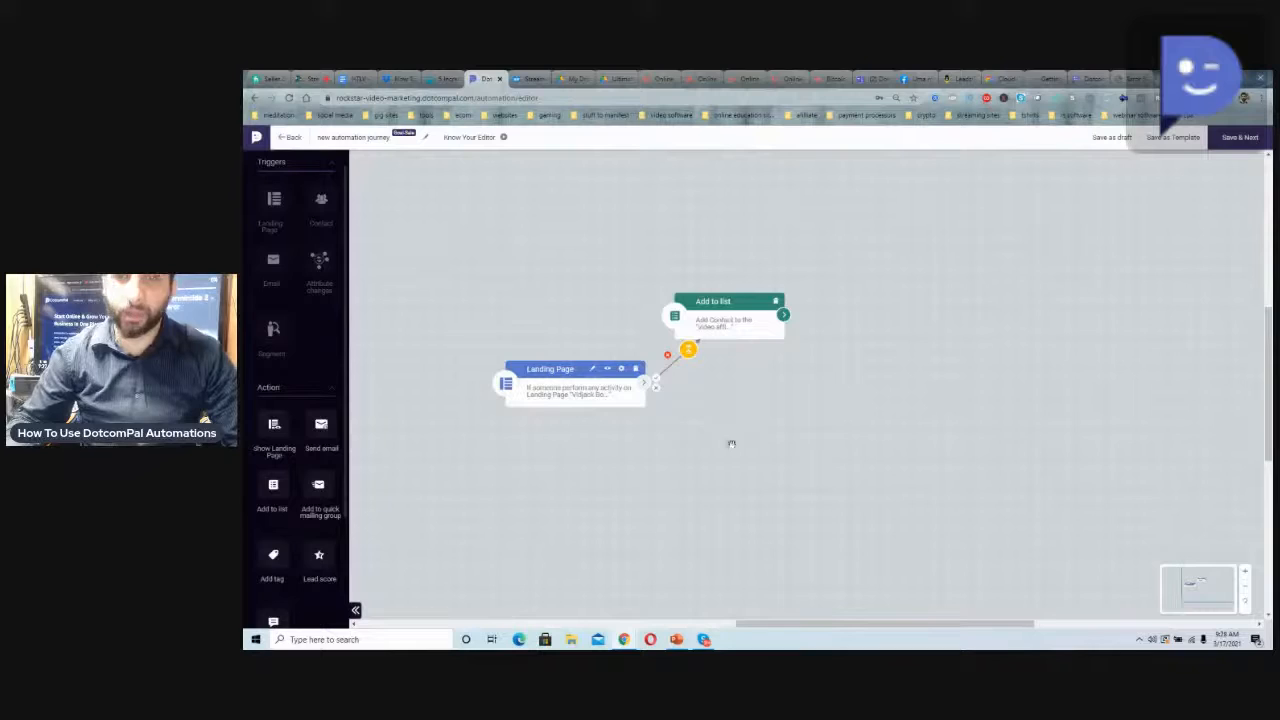
Add a Send email action, connect the Landing Page trigger to it and save the connection's wait time as Immediately
mouse_move(321, 424)
left_mouse_down()
mouse_move(730, 372)
mouse_move(331, 428)
left_mouse_up()
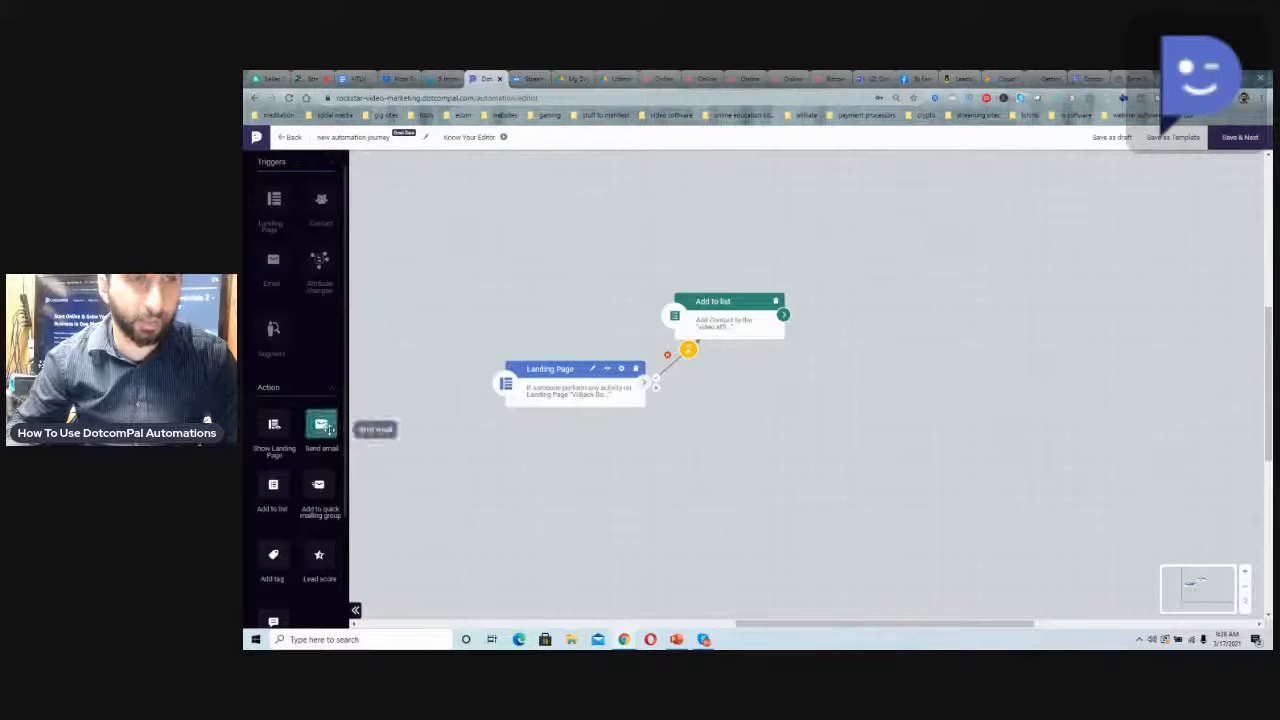
left_click_drag(326, 428, 738, 377)
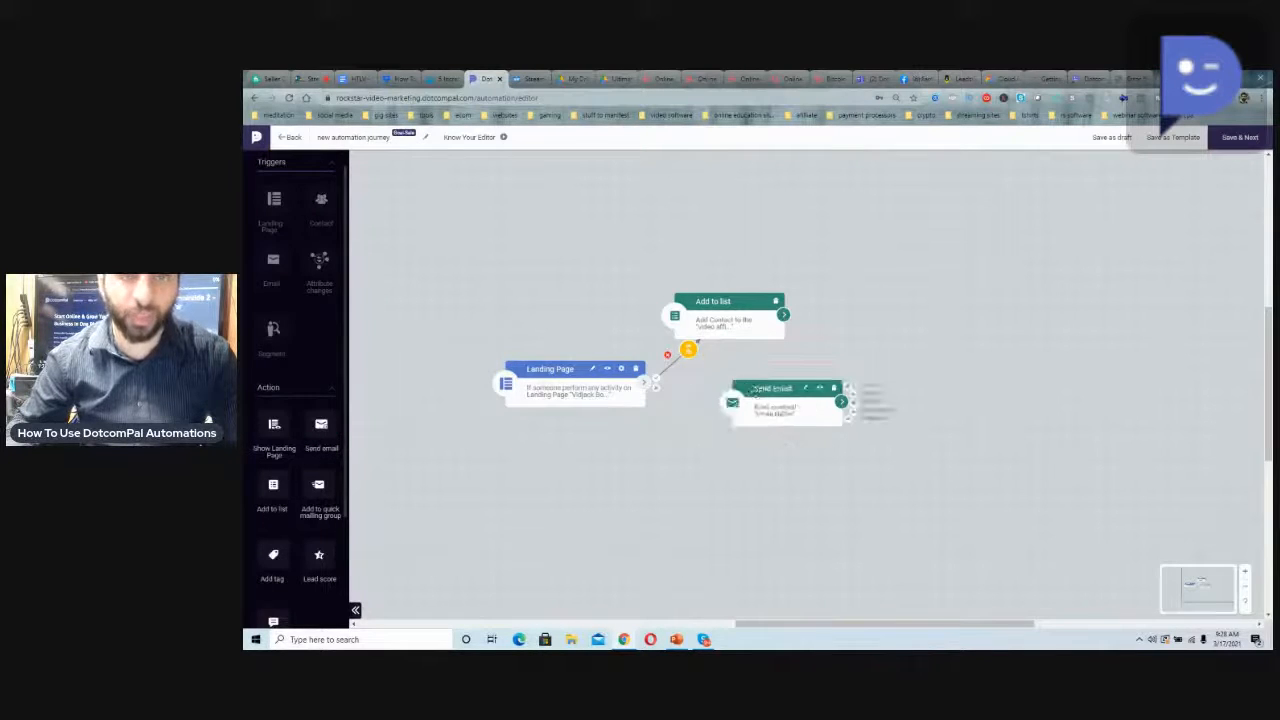
left_click_drag(653, 381, 724, 379)
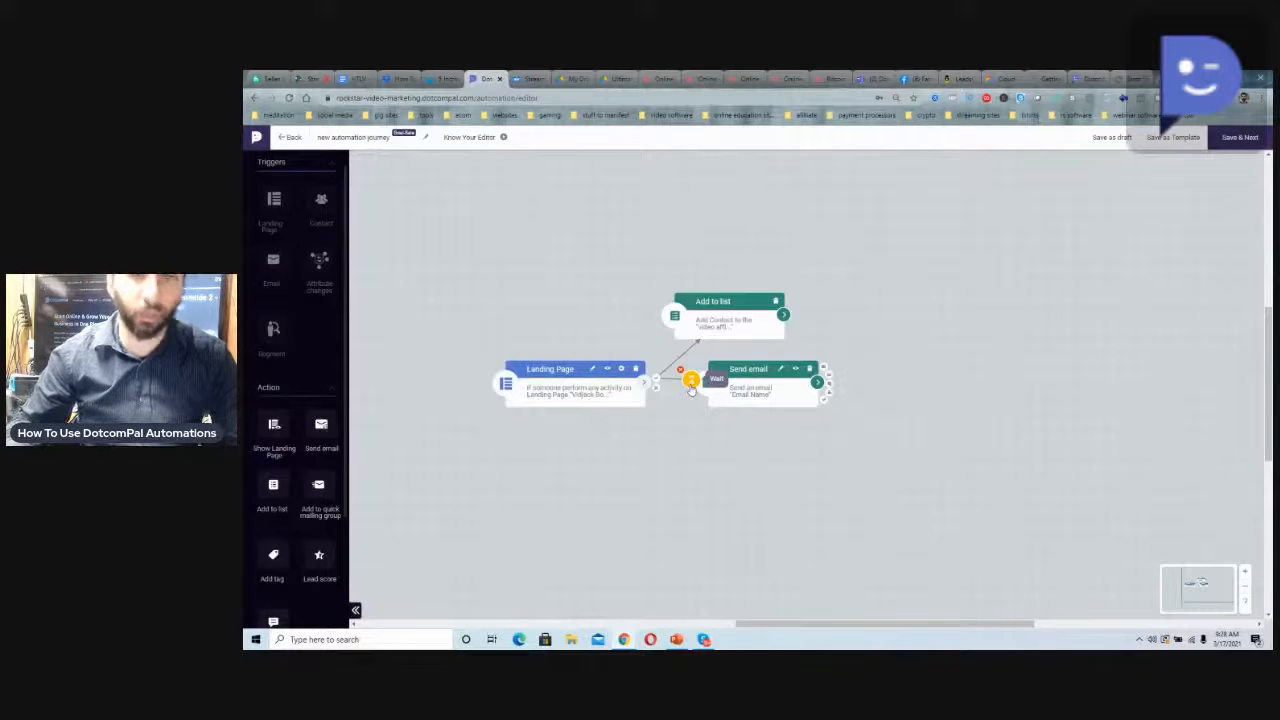
left_click(690, 385)
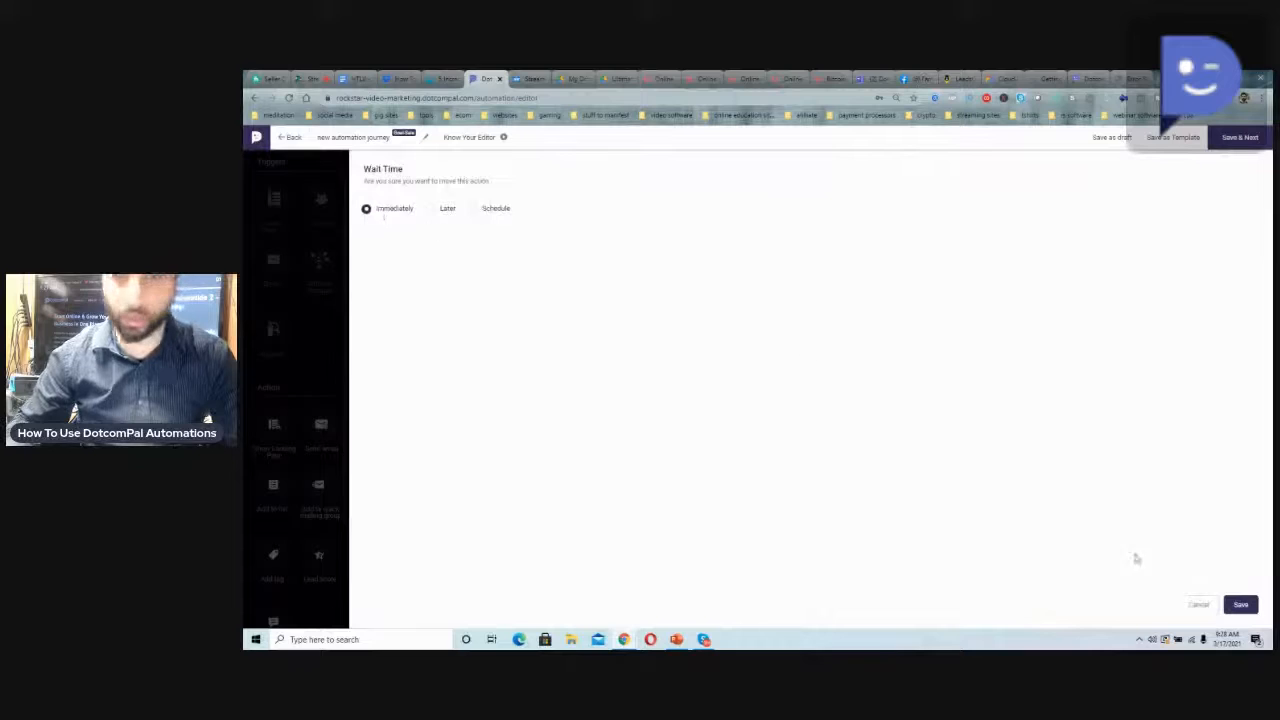
left_click(1240, 606)
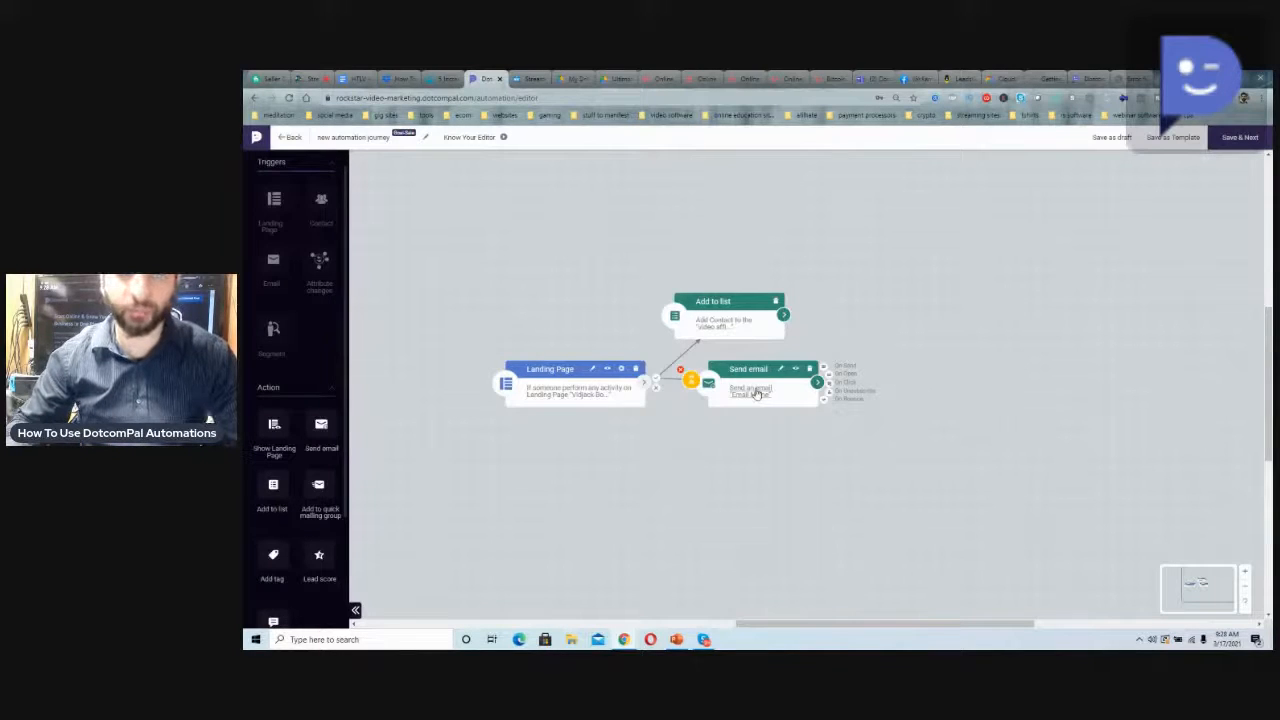
Assign the autoresponder "Welcome For Restaurant Owners 123456" to the Send email action after previewing "Menu Marketing For Restaurant Owners"
left_click(757, 394)
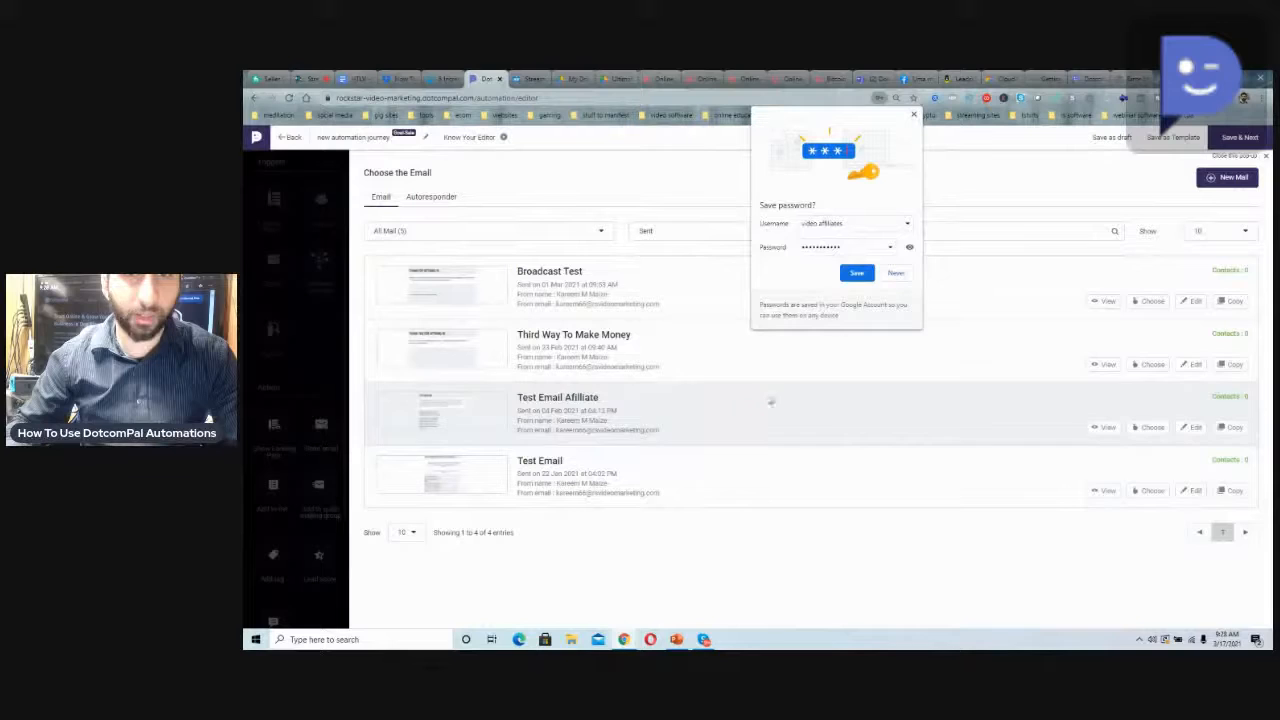
left_click(913, 115)
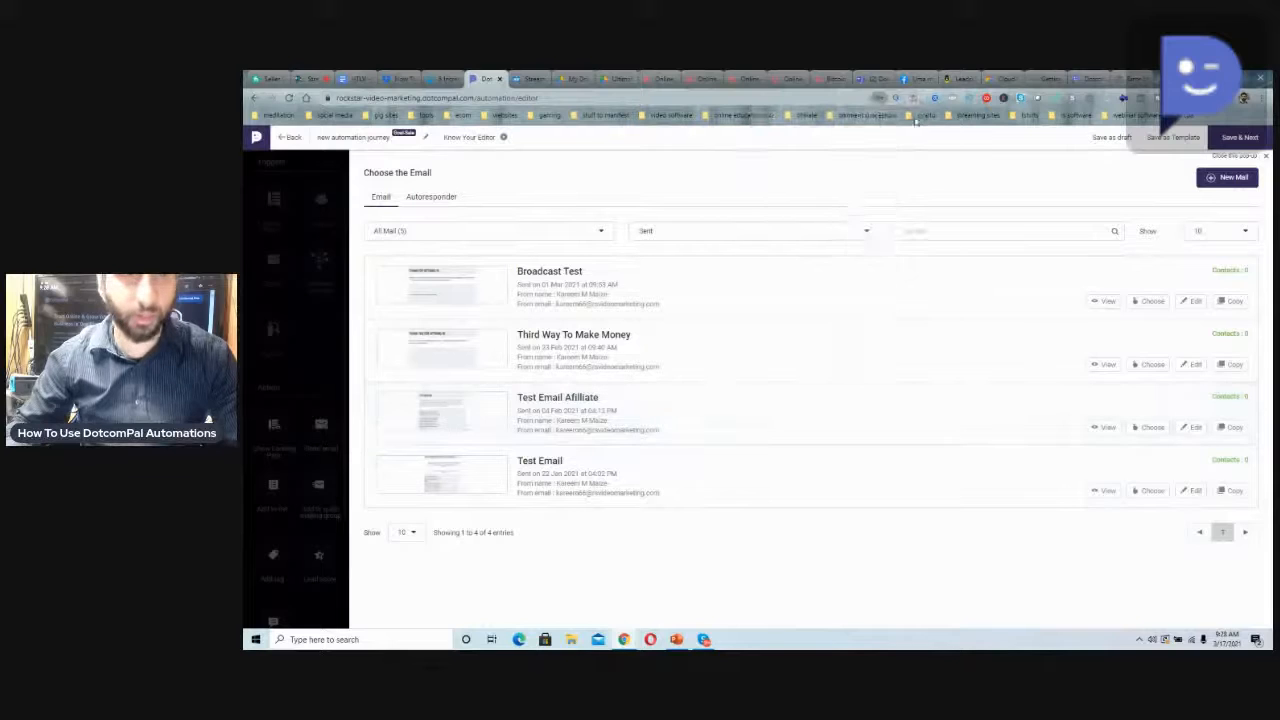
left_click(433, 203)
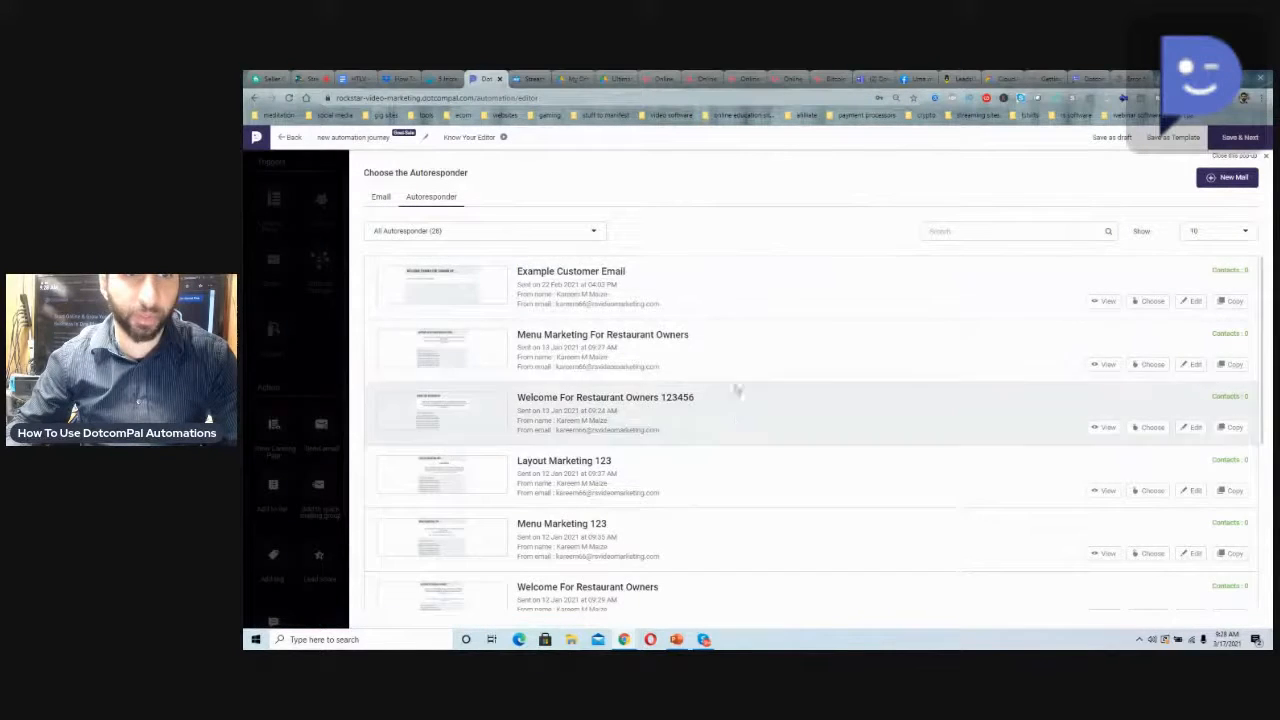
scroll(737, 368, "down", 1)
scroll(757, 394, "down", 1)
scroll(757, 394, "up", 1)
scroll(757, 394, "down", 1)
scroll(757, 394, "down", 3)
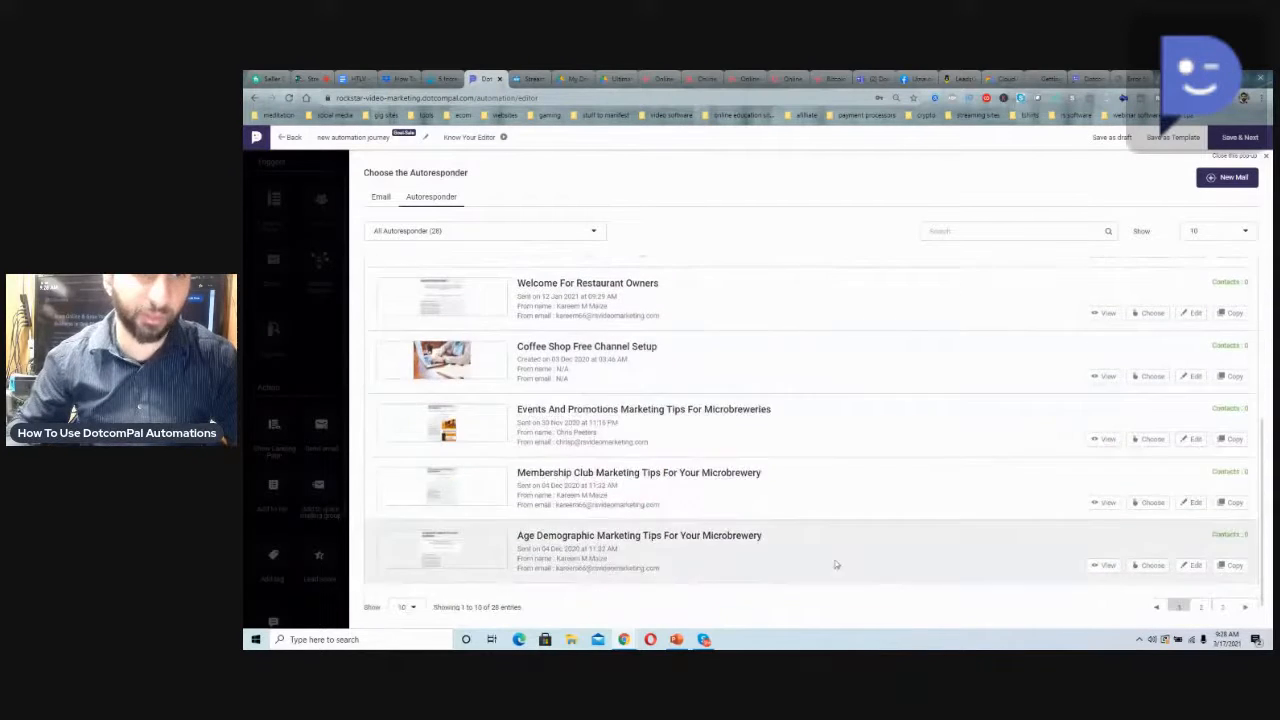
scroll(778, 412, "up", 5)
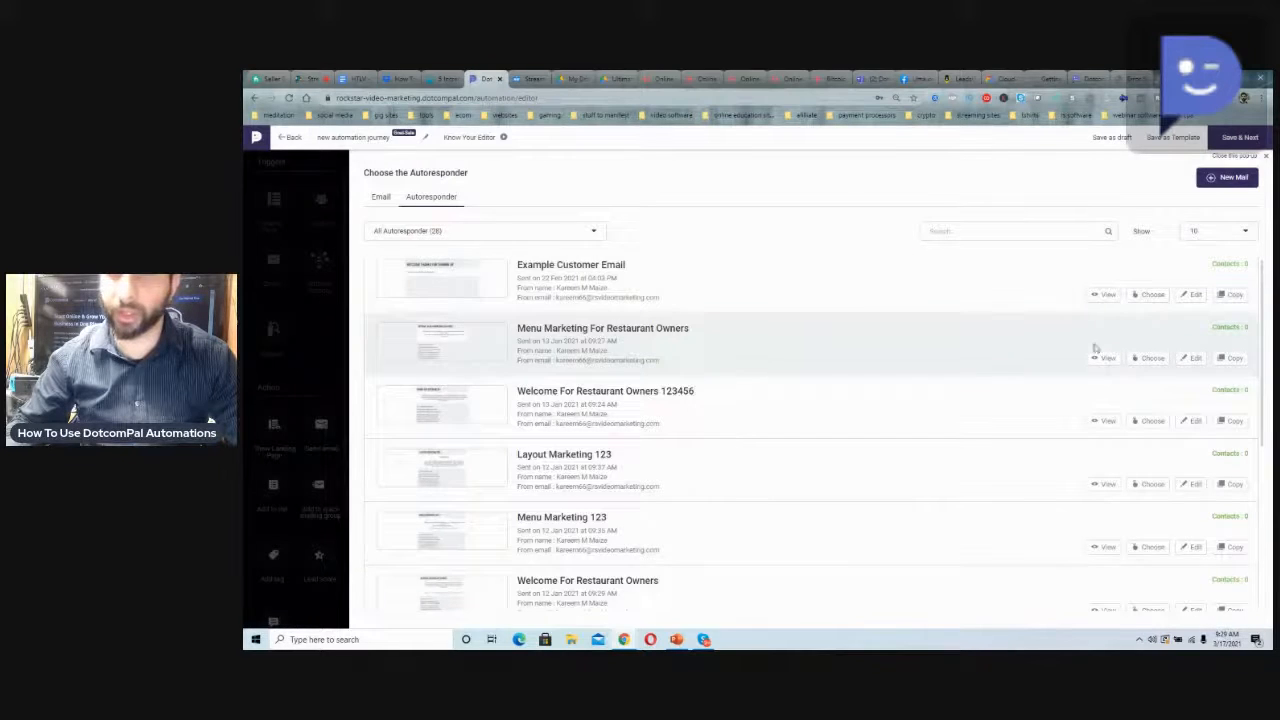
left_click(1100, 358)
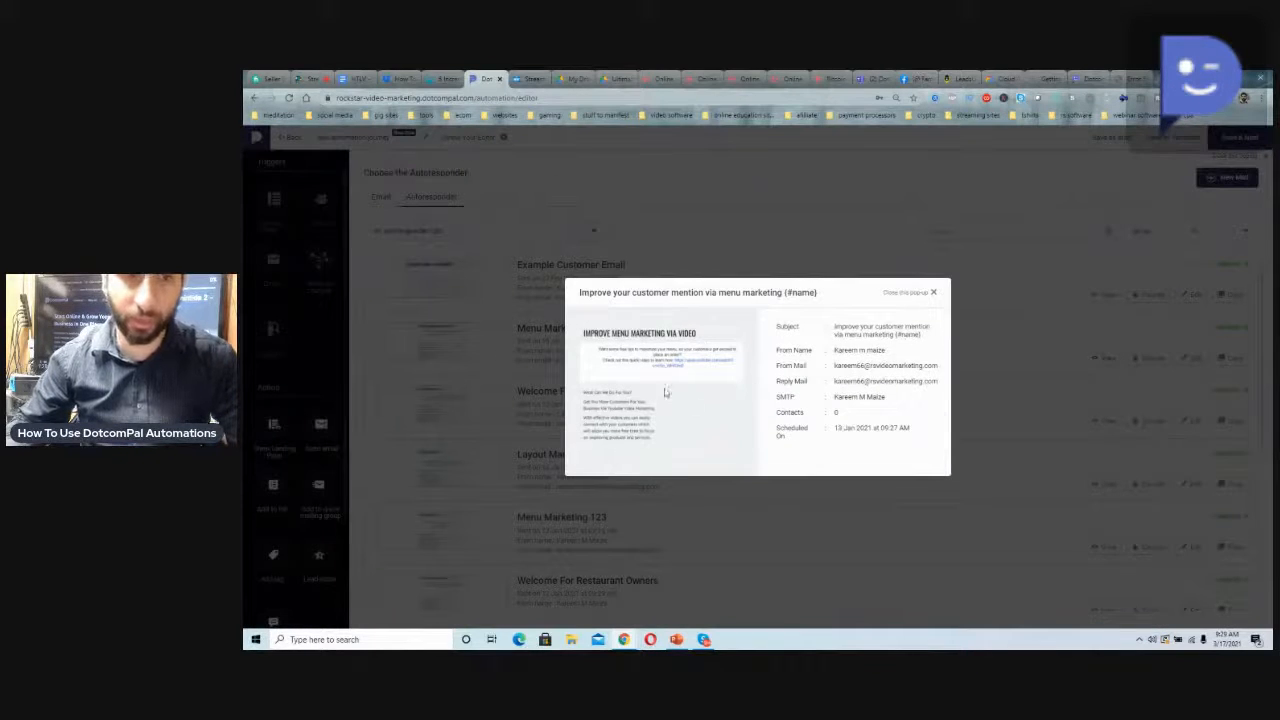
left_click(934, 292)
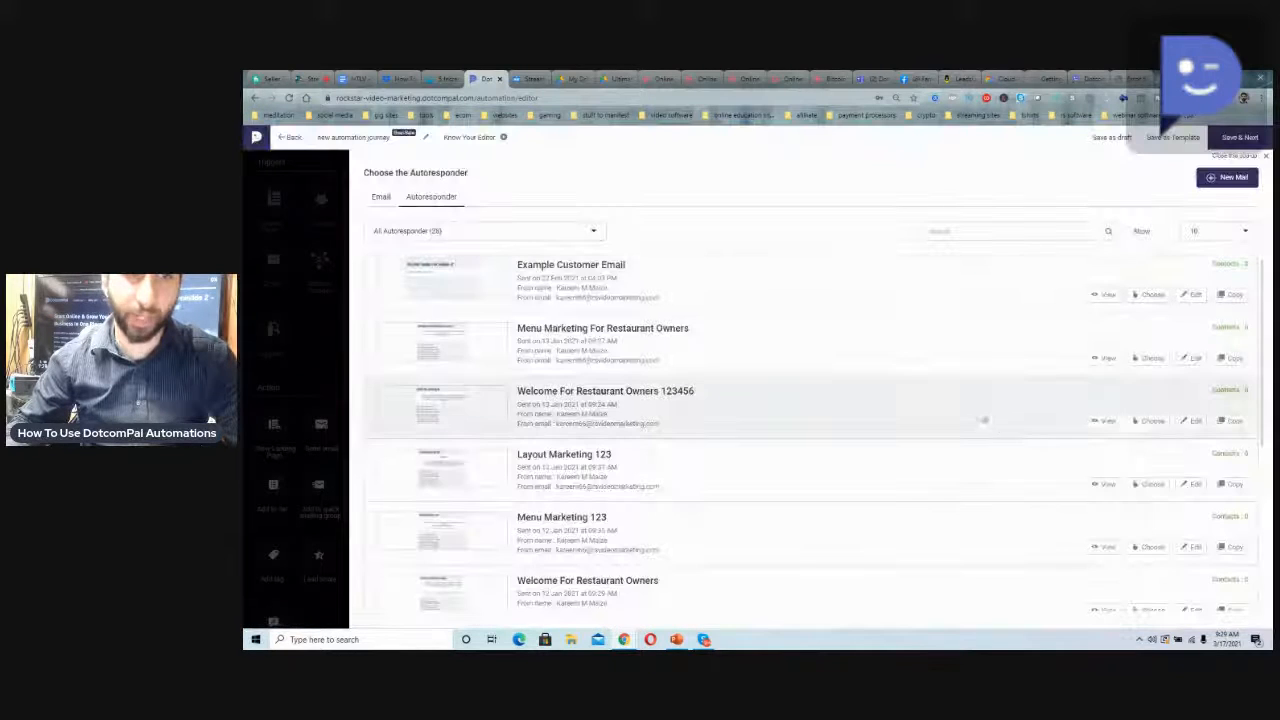
left_click(1153, 421)
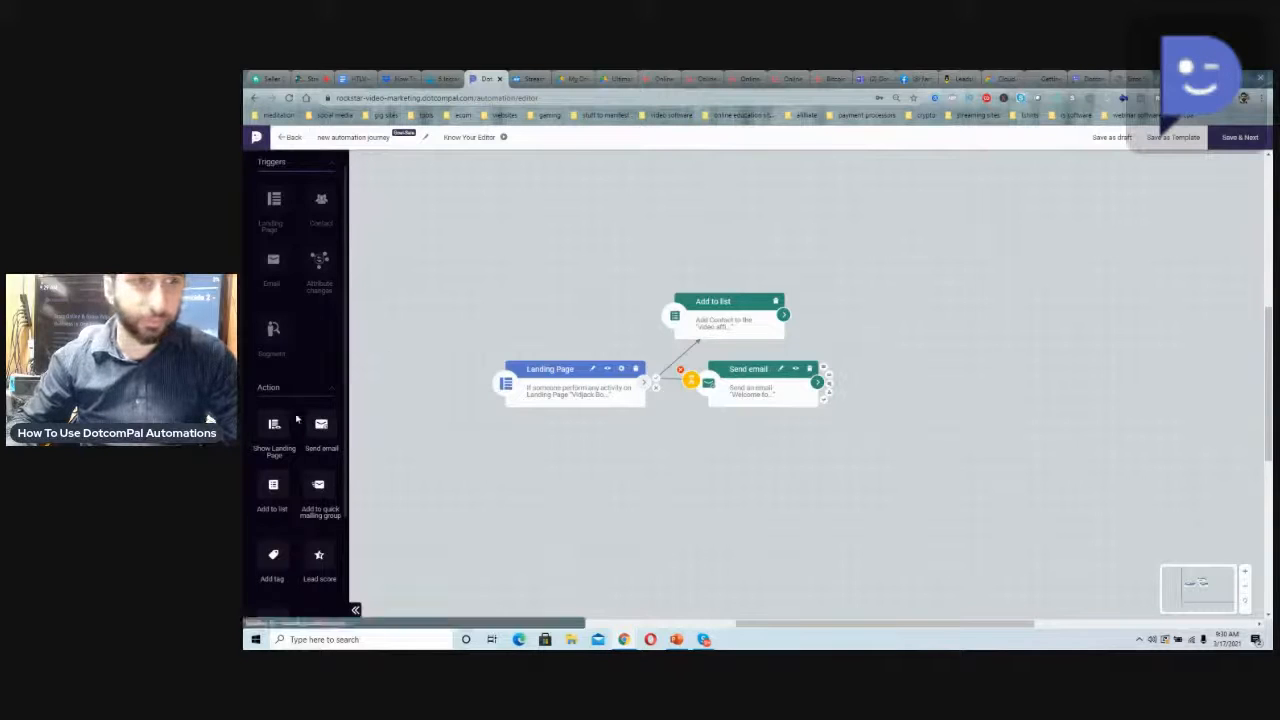
Add a second Send email action beside the first and try to connect the first Send email action to it
mouse_move(321, 424)
left_mouse_down()
mouse_move(729, 394)
mouse_move(886, 389)
mouse_move(890, 405)
mouse_move(935, 388)
left_mouse_up()
left_click_drag(829, 375, 922, 395)
Assign the autoresponder "Menu Marketing 123" to the second Send email action and move that action lower on the canvas
left_click(920, 412)
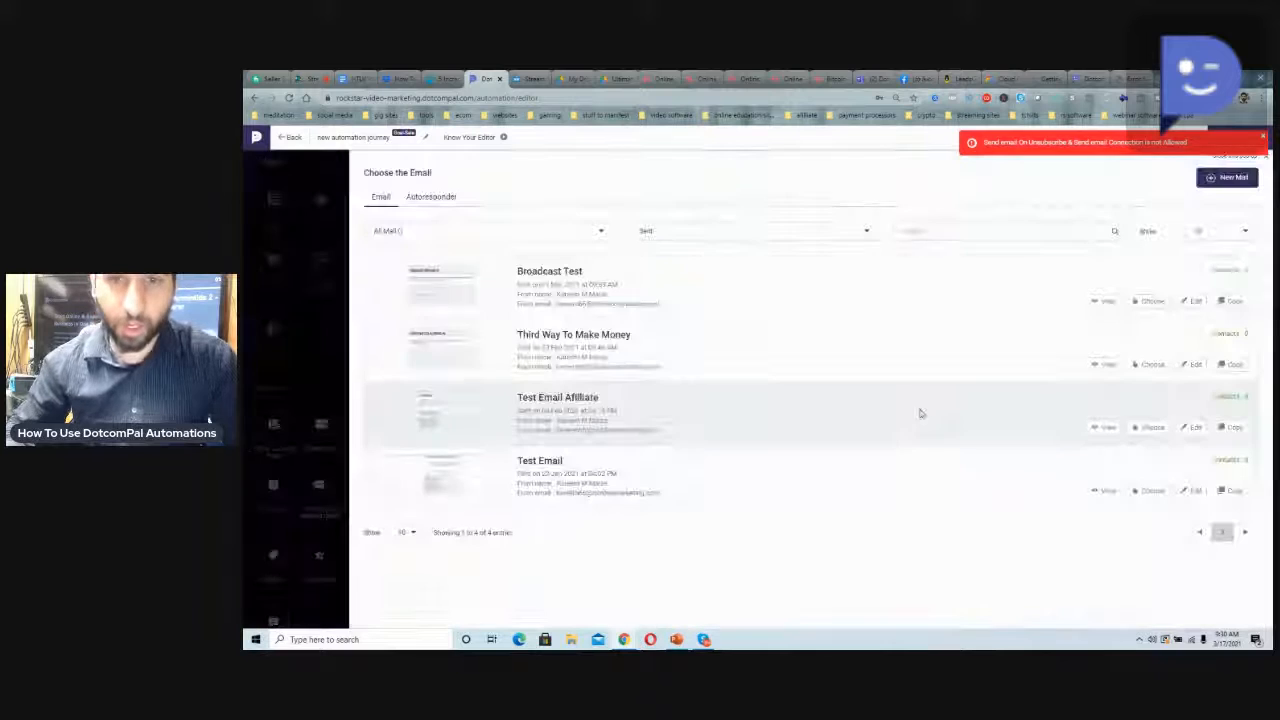
left_click(440, 200)
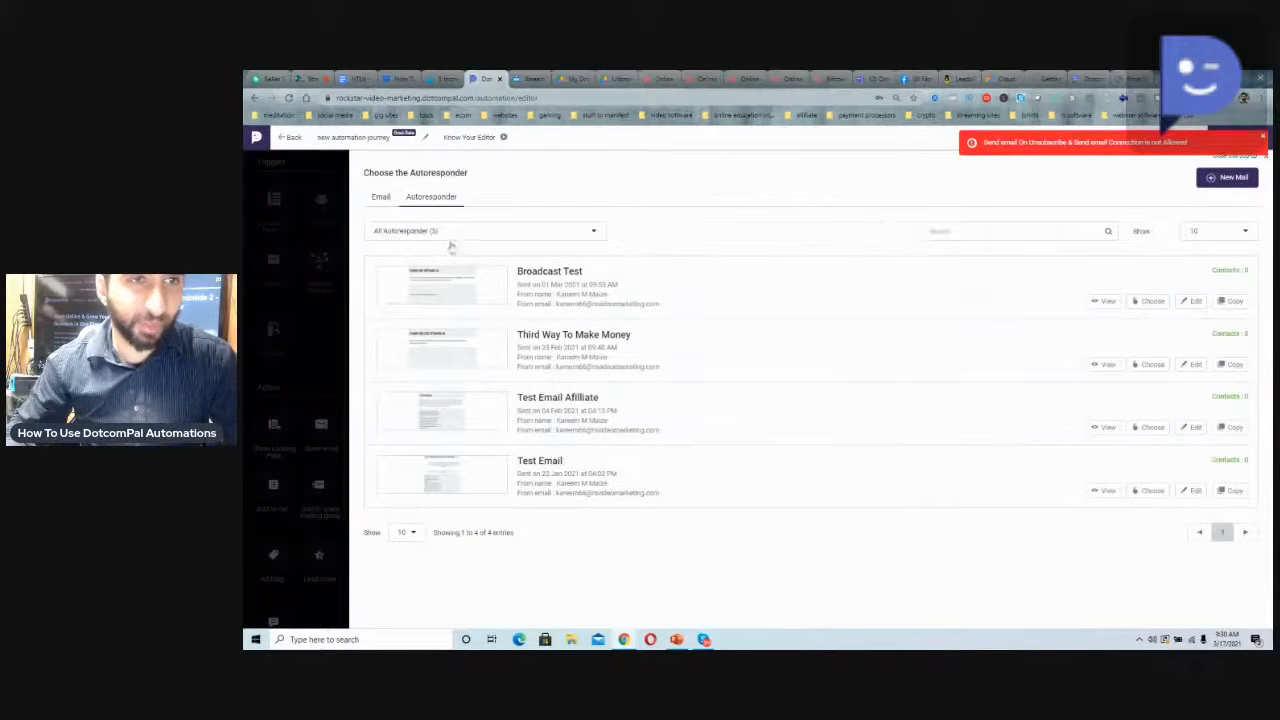
scroll(601, 392, "down", 3)
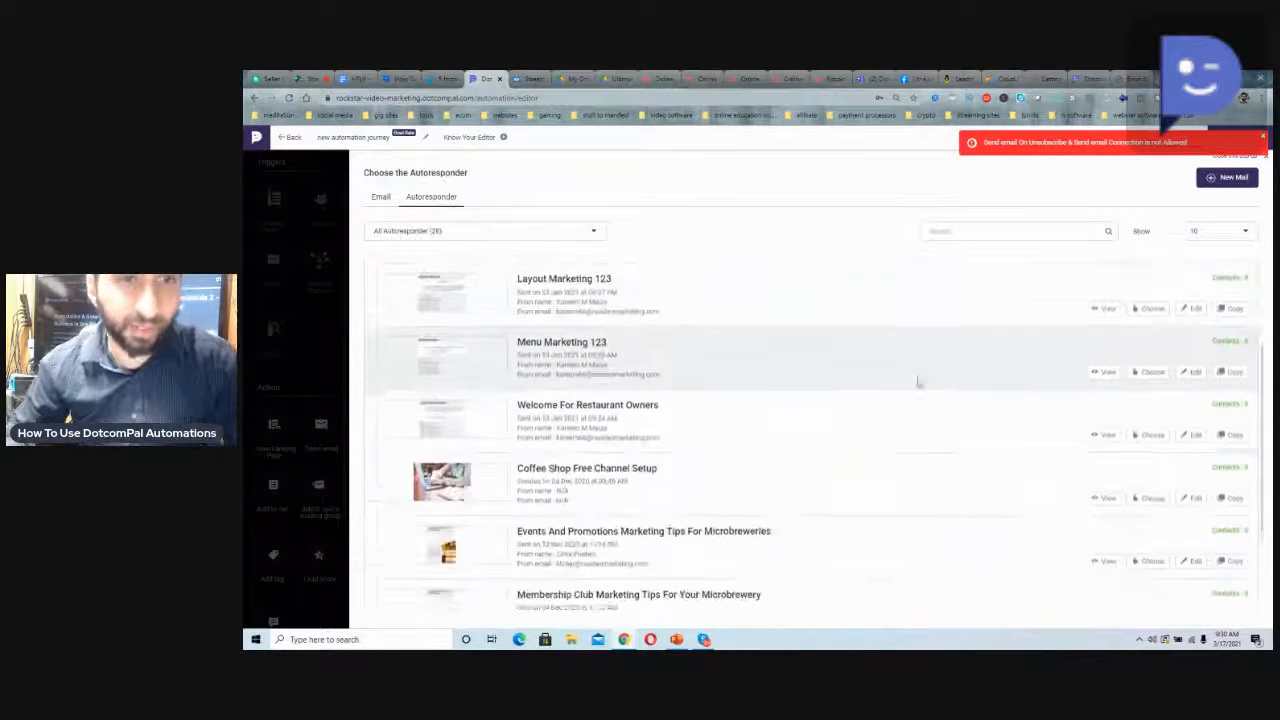
left_click(1148, 372)
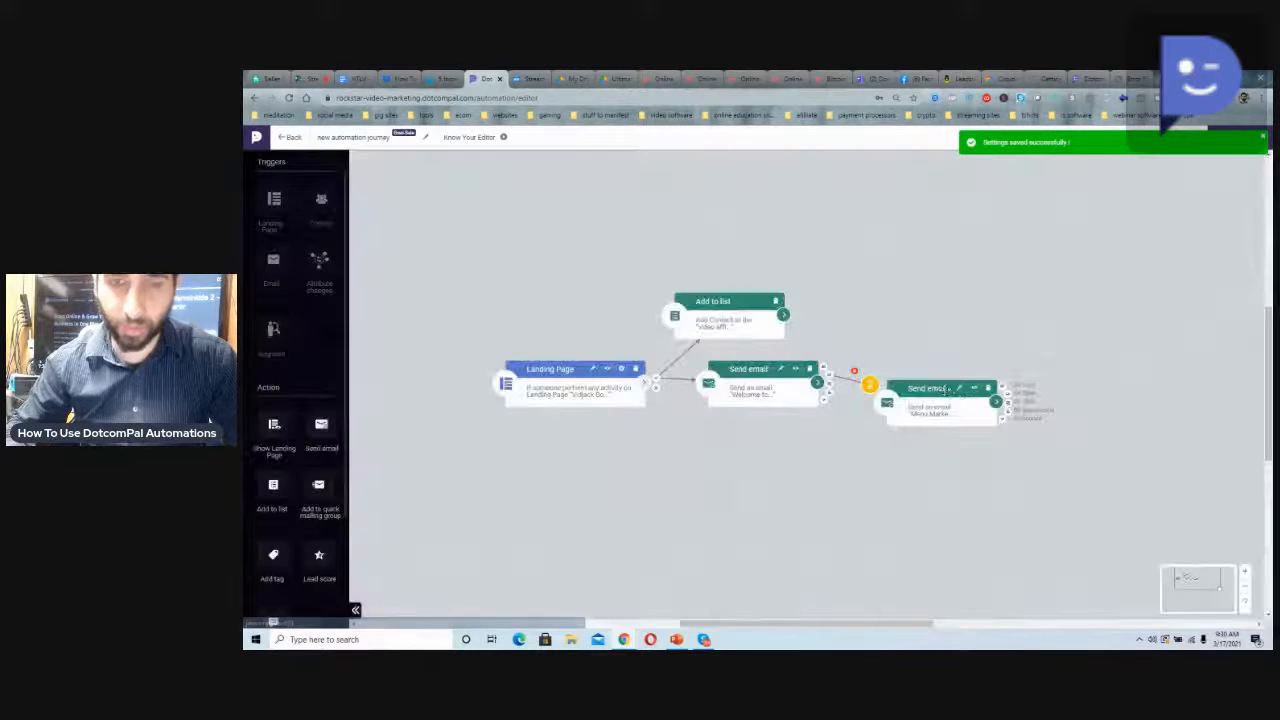
left_click_drag(933, 409, 932, 423)
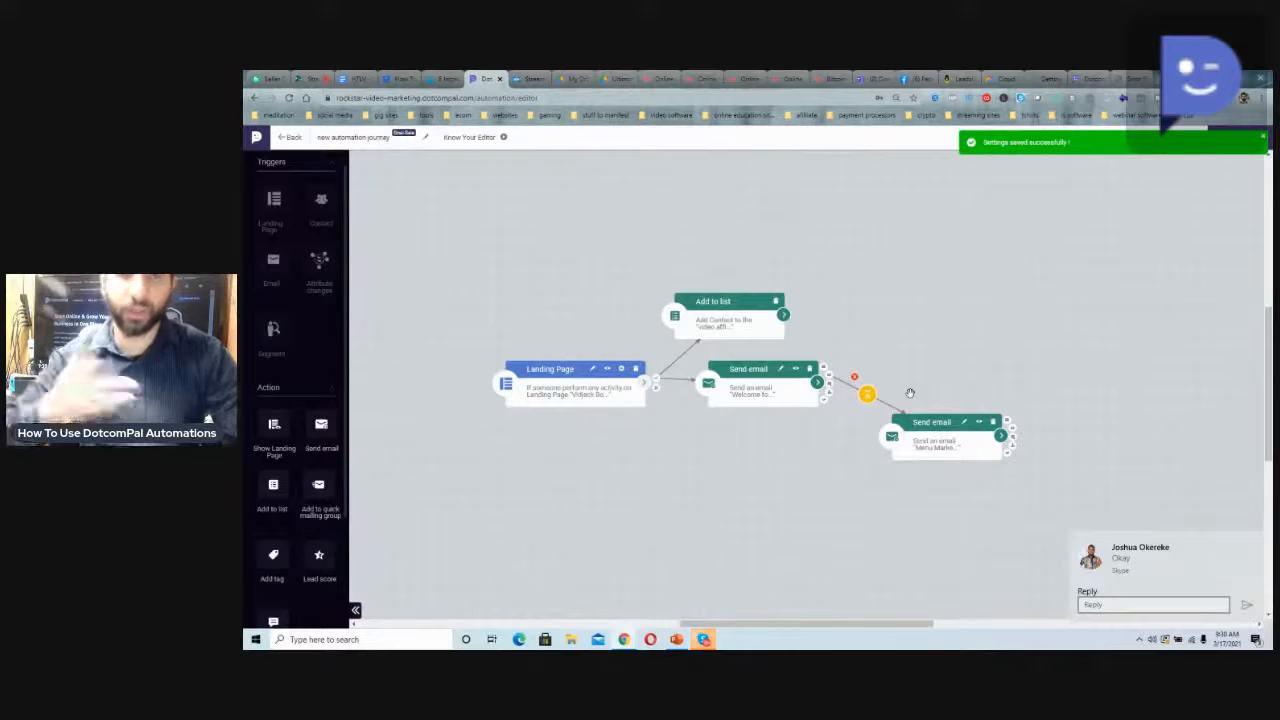
Add a Show Landing Page action above the second Send email action and connect the first Send email action to it
mouse_move(829, 366)
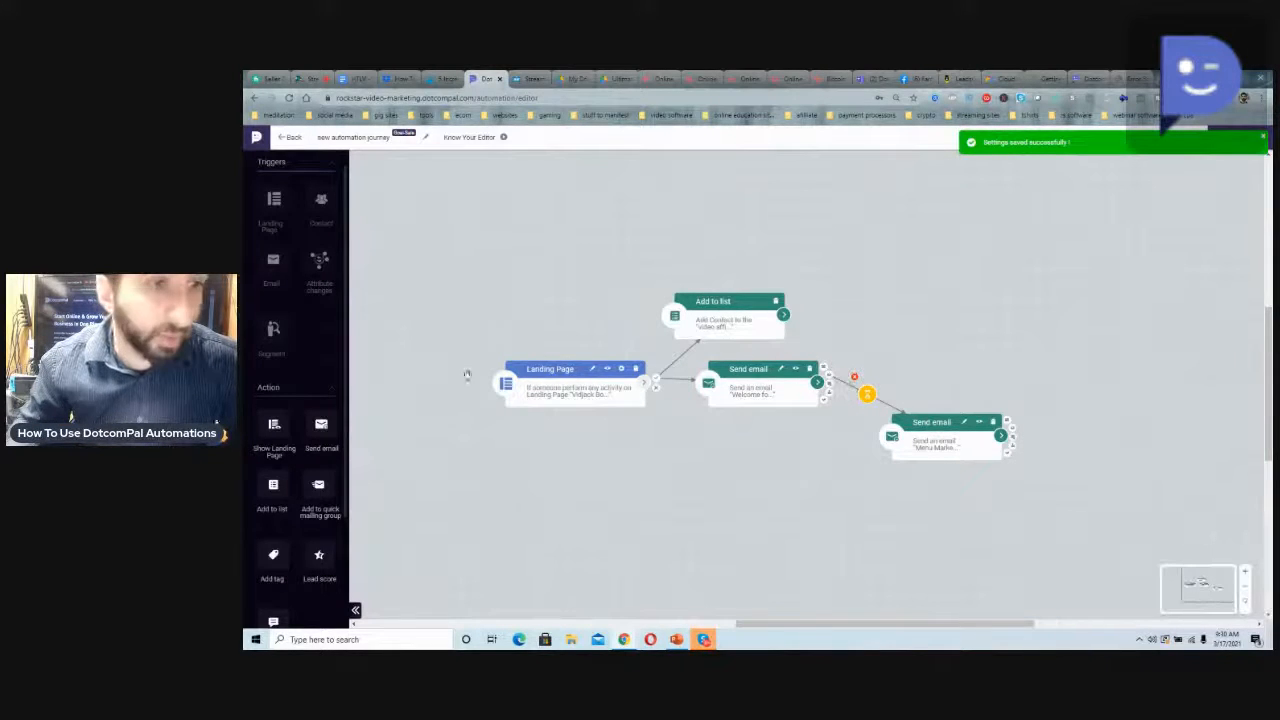
left_click_drag(273, 424, 932, 360)
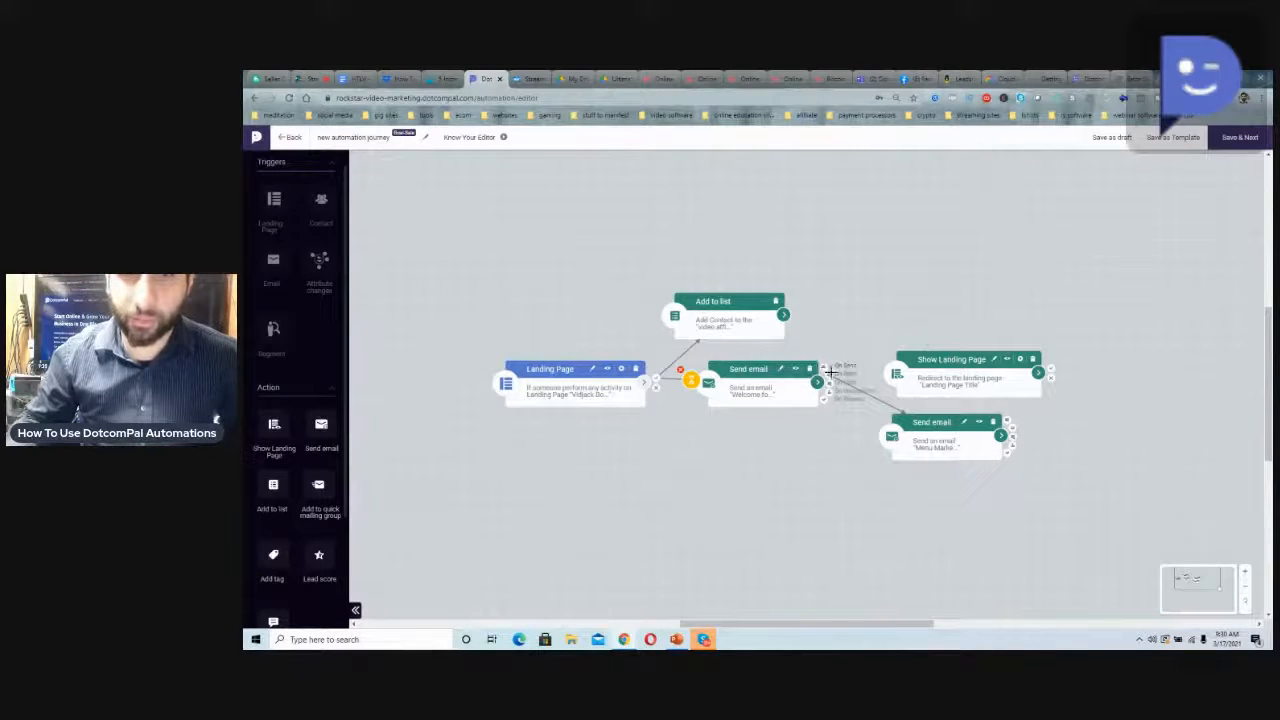
left_click_drag(829, 383, 950, 376)
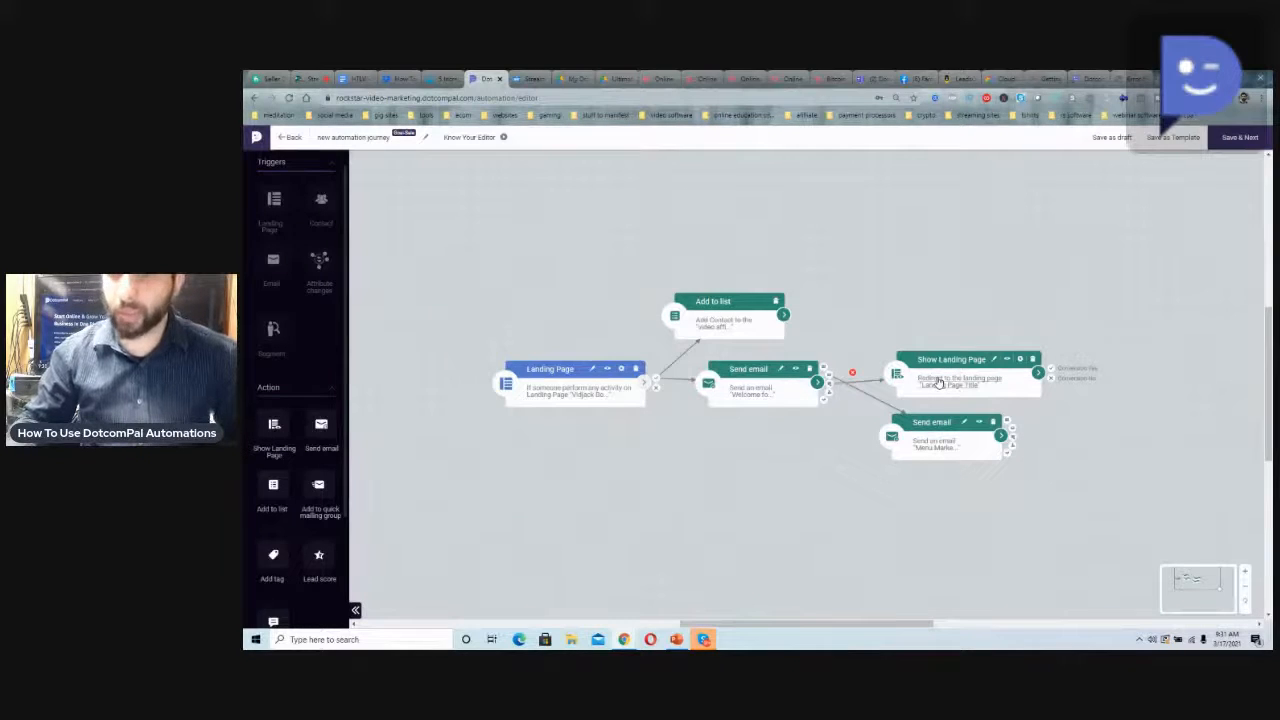
Clear the landing page search filter and choose "Payment Page" for the Show Landing Page action
left_click(935, 378)
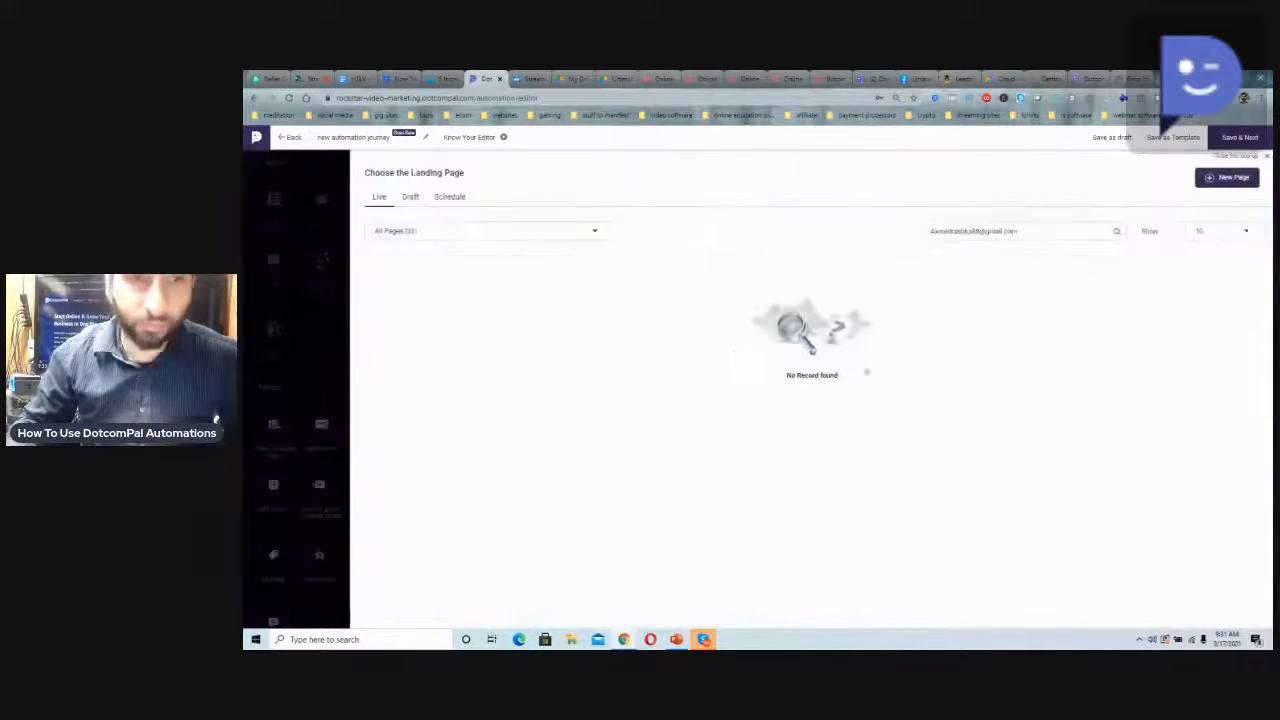
left_click_drag(929, 231, 1018, 231)
key("BackSpace")
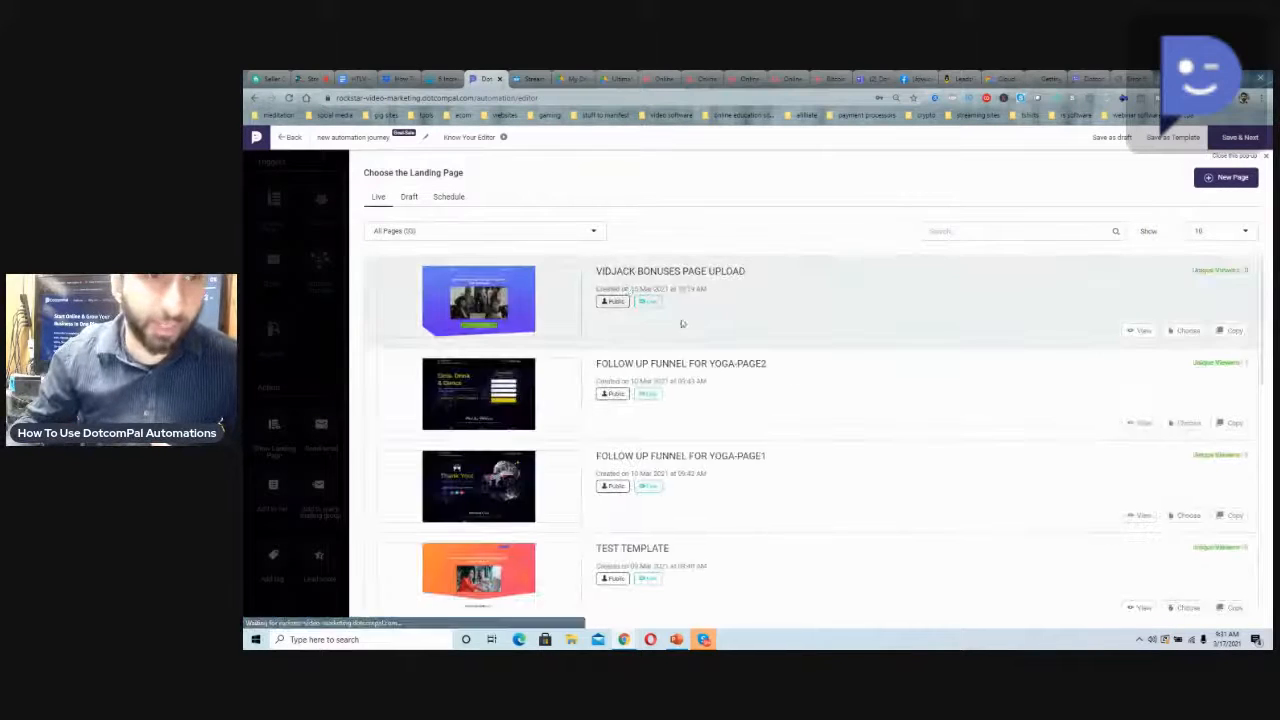
scroll(751, 375, "down", 5)
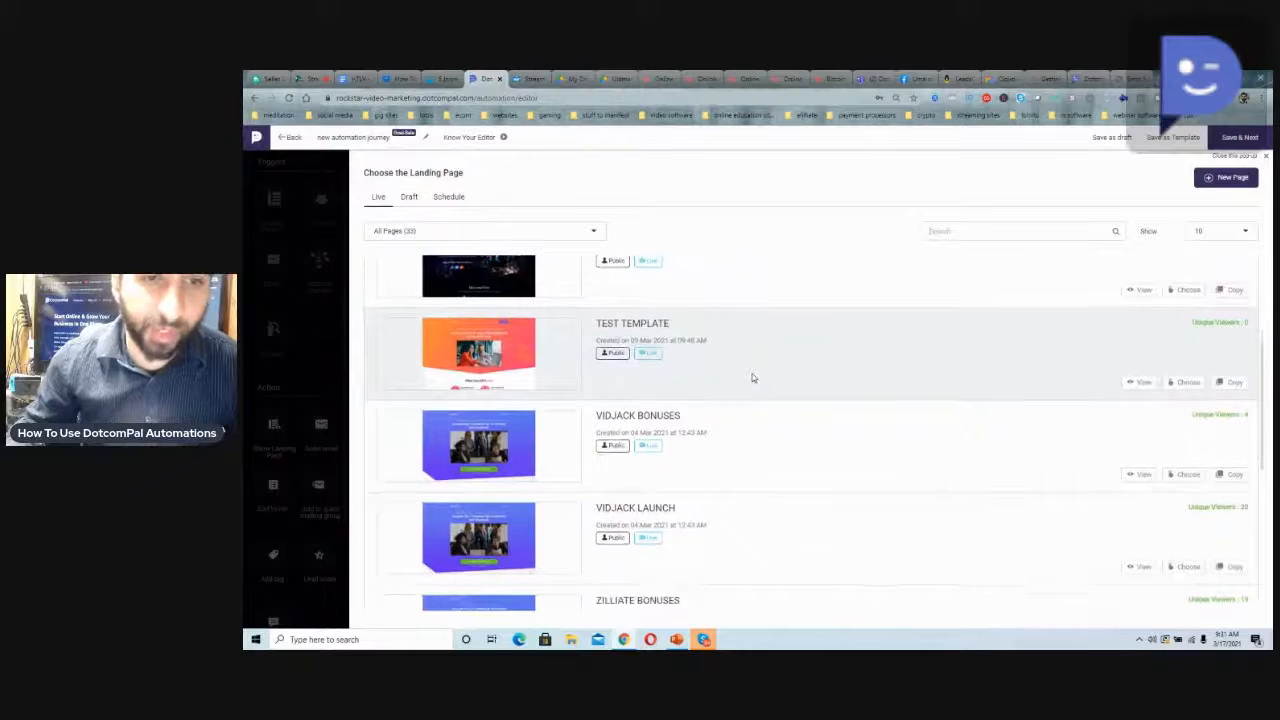
scroll(770, 395, "down", 3)
scroll(780, 400, "down", 2)
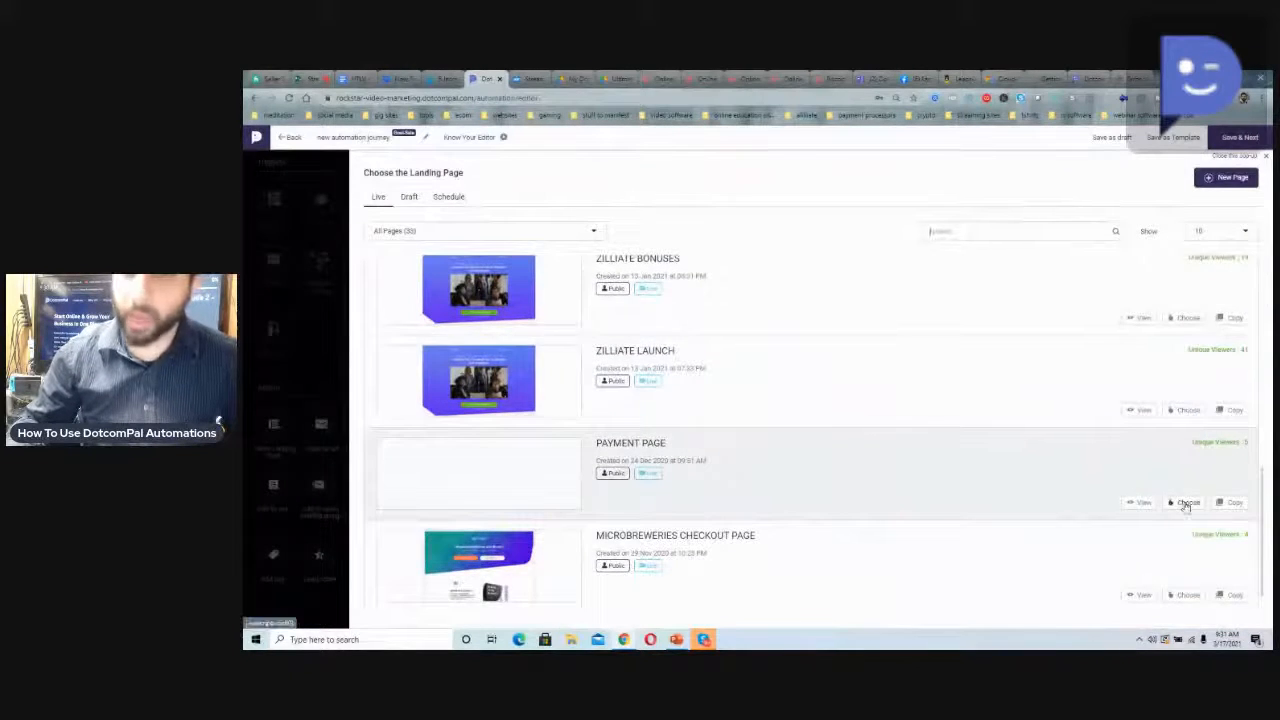
left_click(1184, 502)
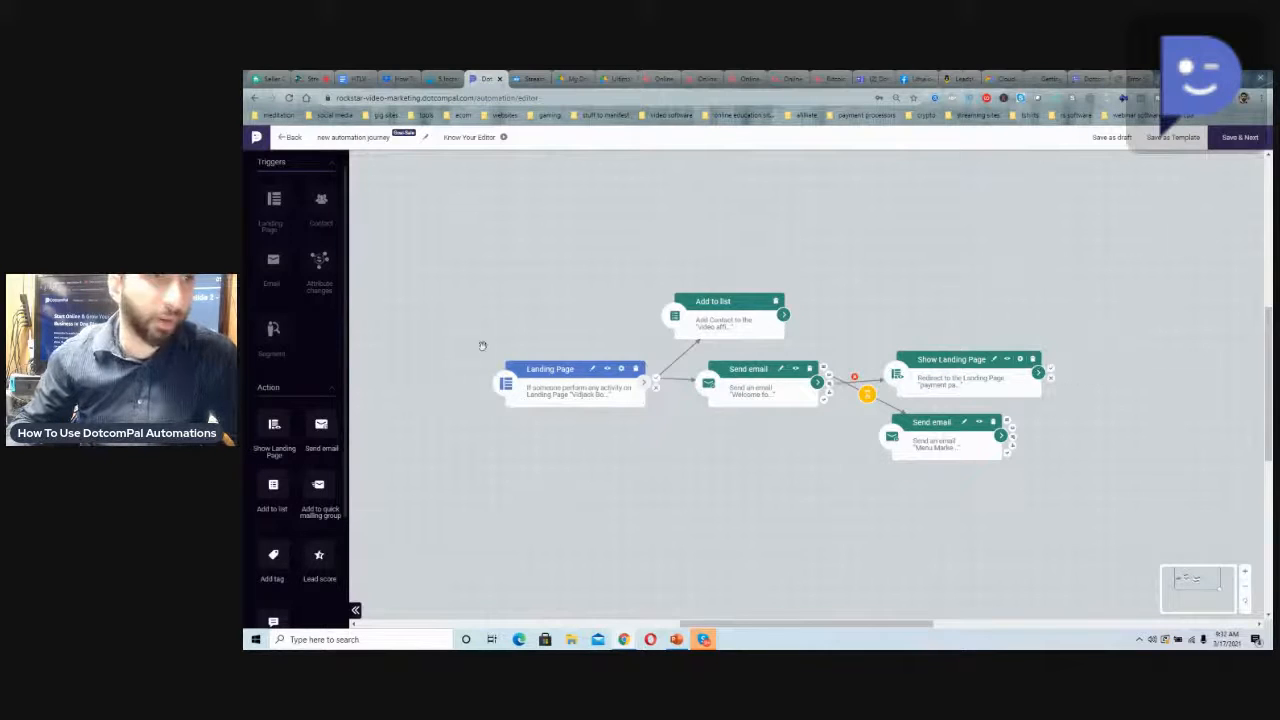
Add a second Add to list action, connect Show Landing Page to it, and save it with the "free video course list"
left_click_drag(276, 488, 1027, 292)
left_click_drag(1051, 345, 1068, 320)
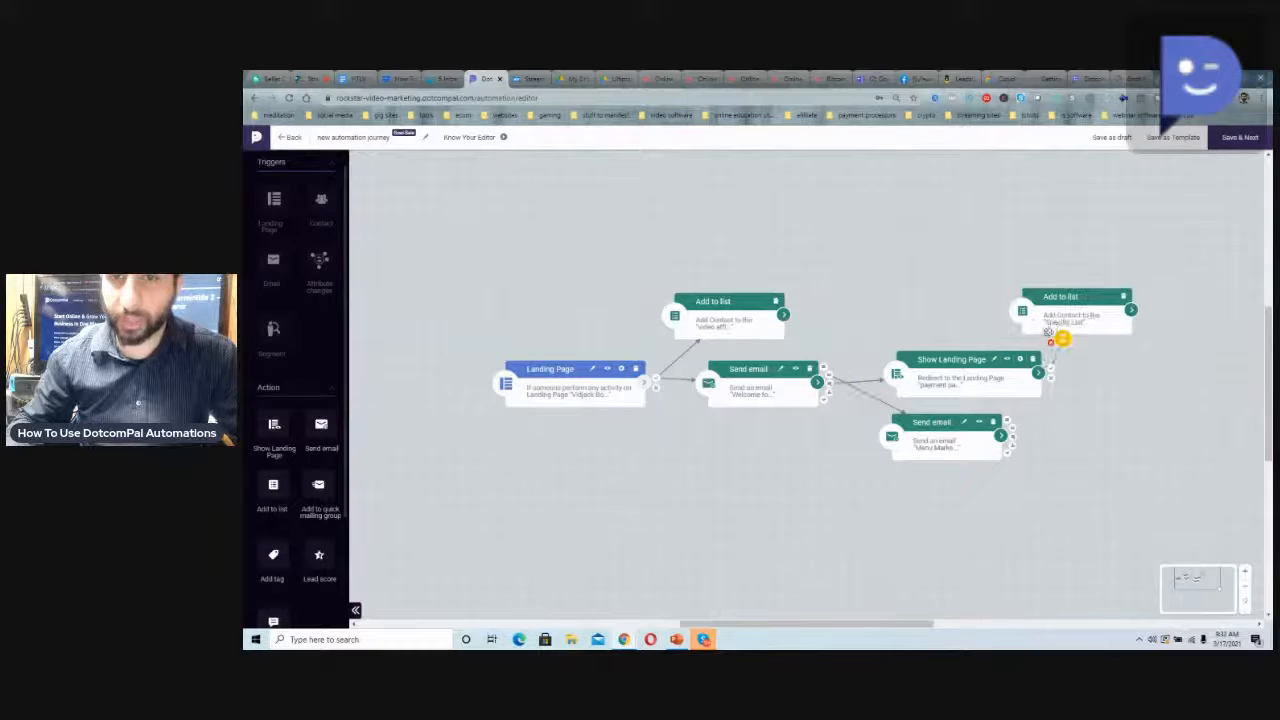
left_click(1066, 320)
left_click(563, 222)
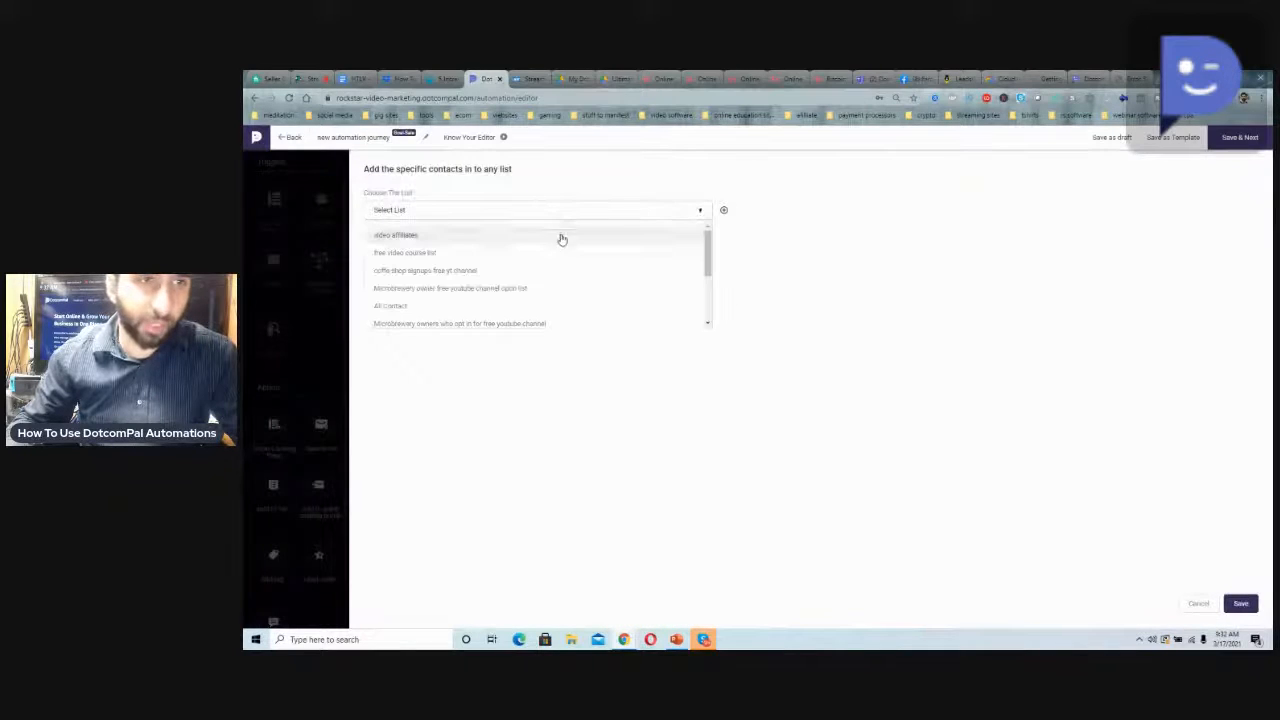
left_click(543, 254)
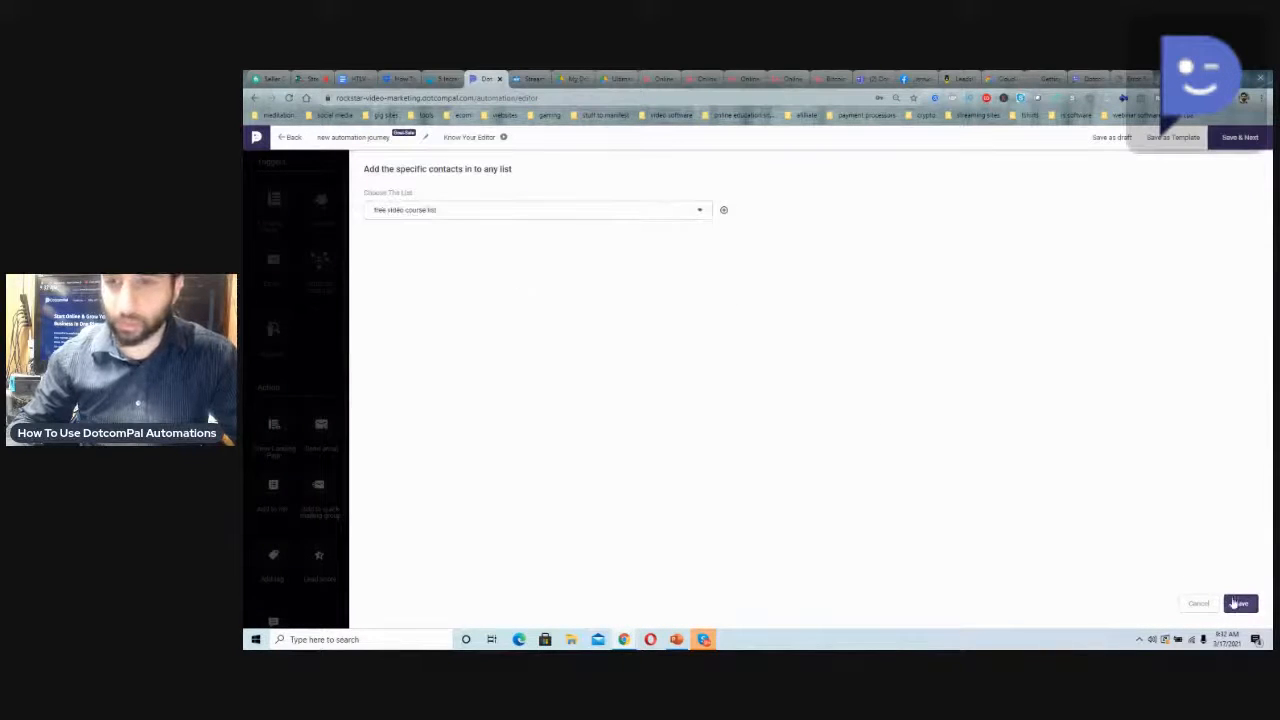
left_click(543, 214)
scroll(505, 287, "down", 4)
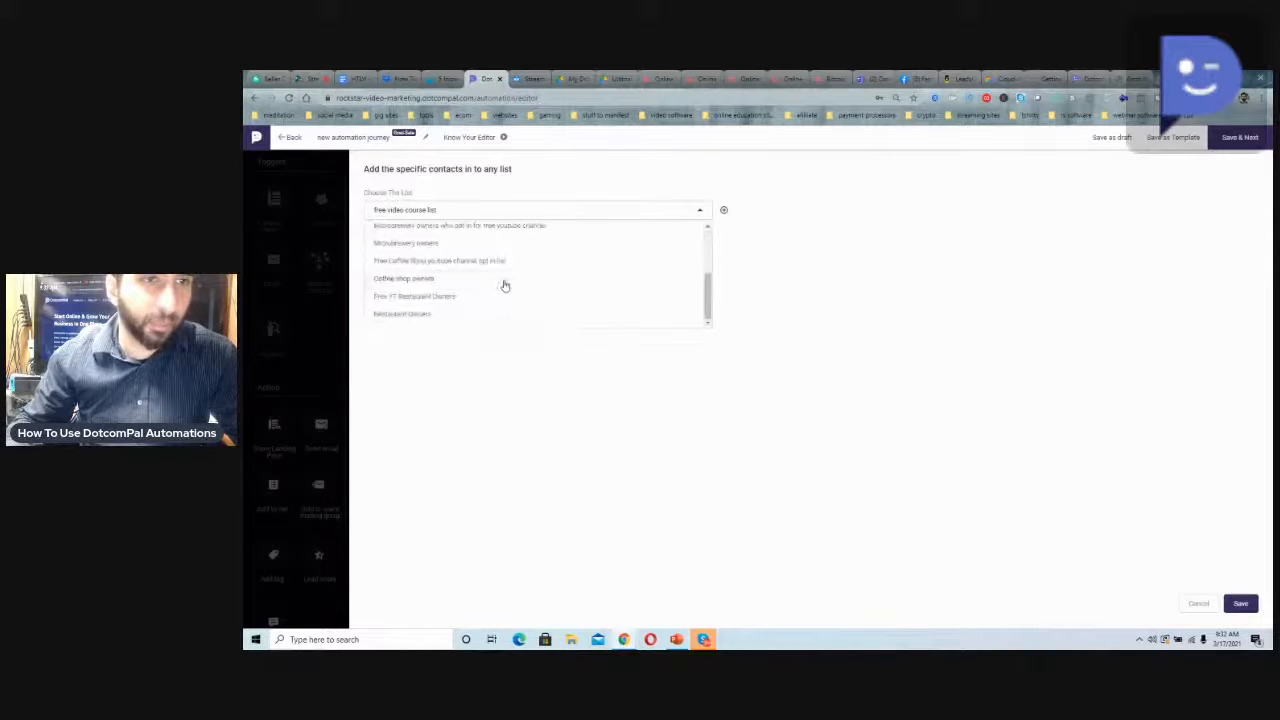
scroll(493, 275, "up", 4)
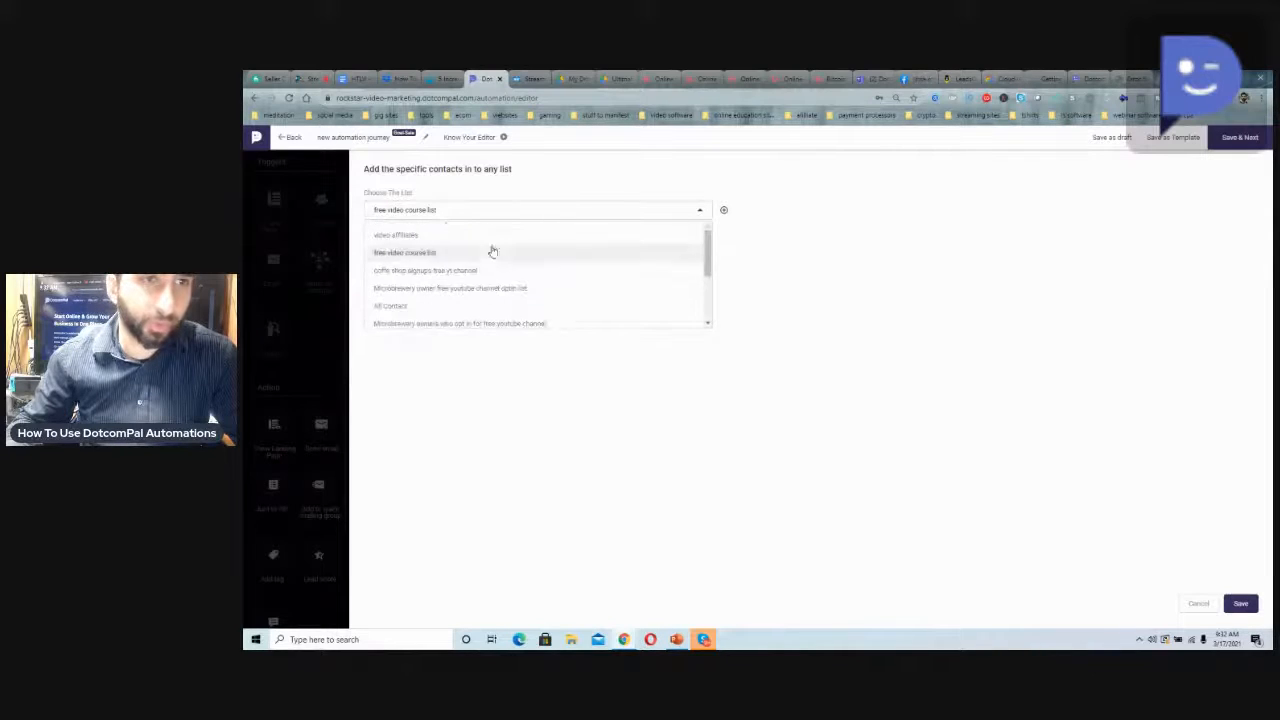
left_click(483, 254)
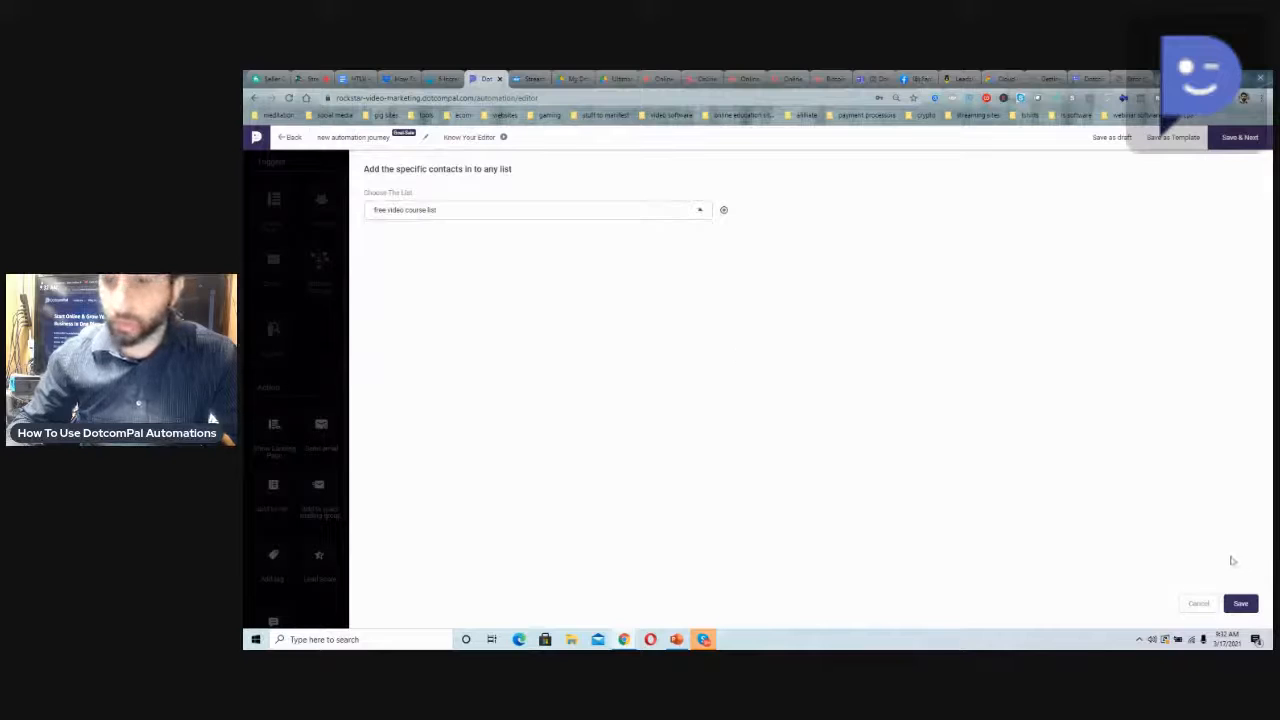
left_click(1240, 603)
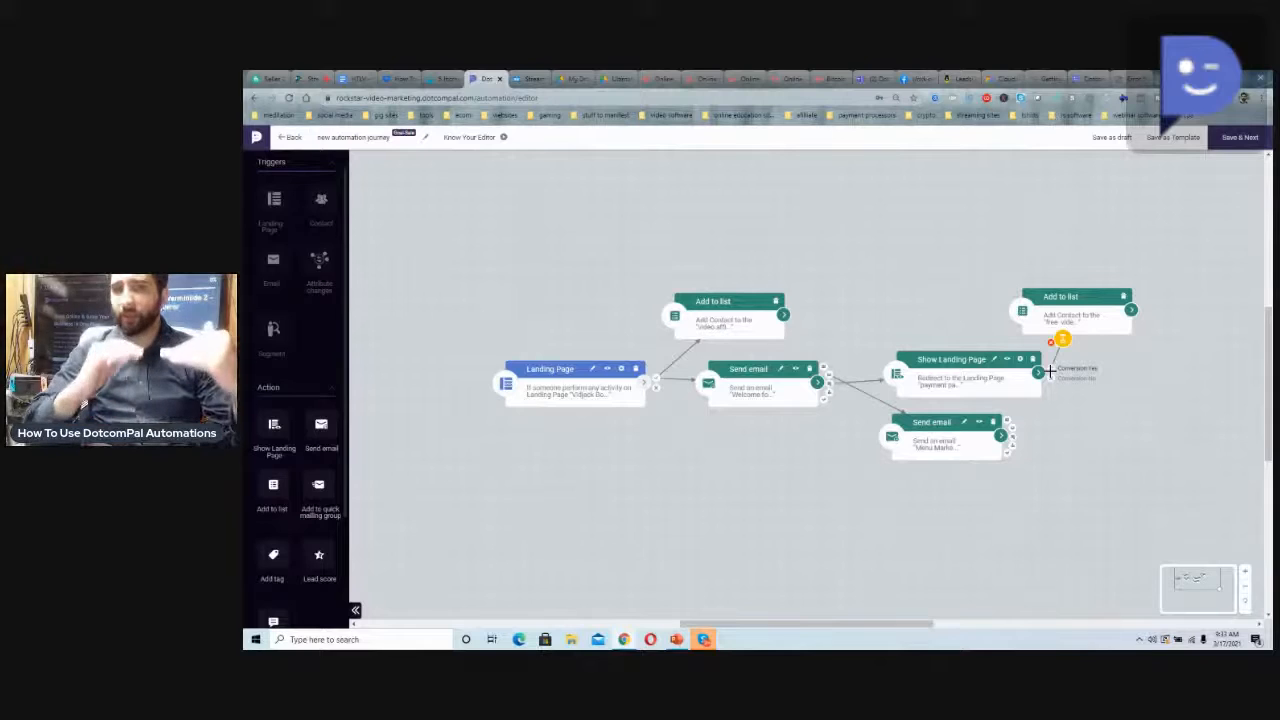
Switch to StreamYard to check the live broadcast and its comments, and return to the DotcomPal automation editor
scroll(310, 427, "down", 1)
scroll(310, 460, "down", 1)
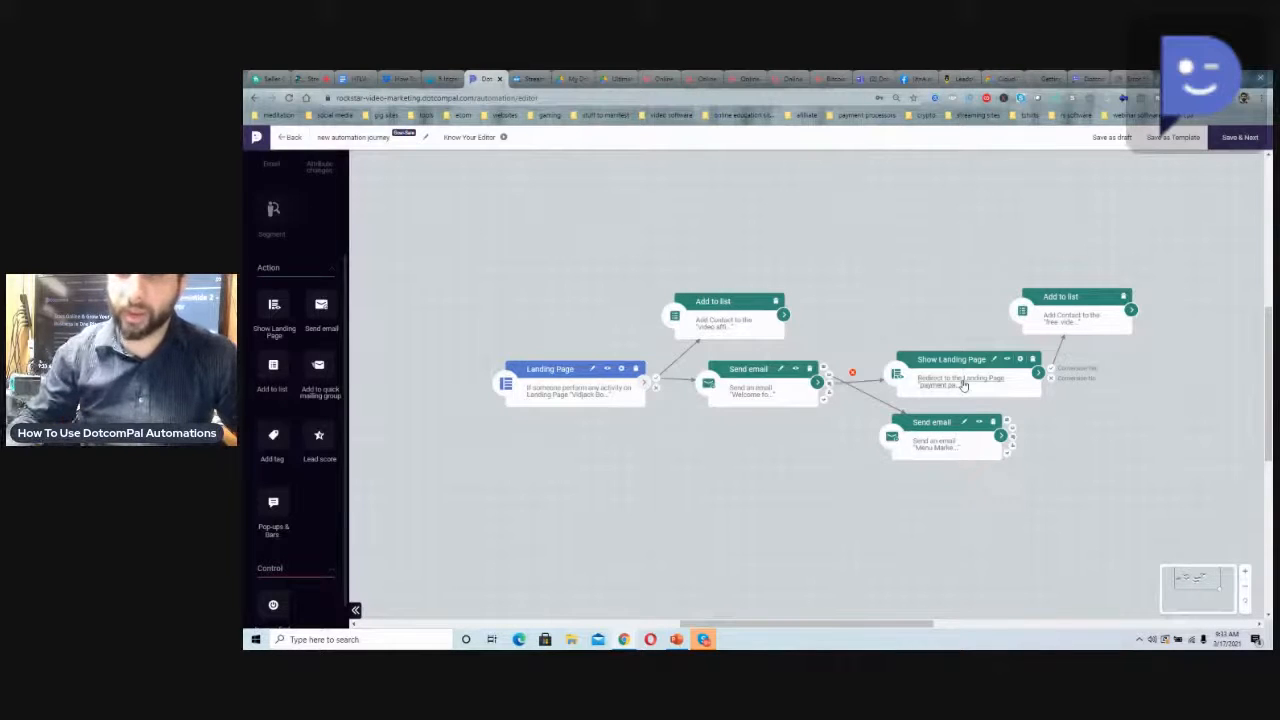
left_click(310, 78)
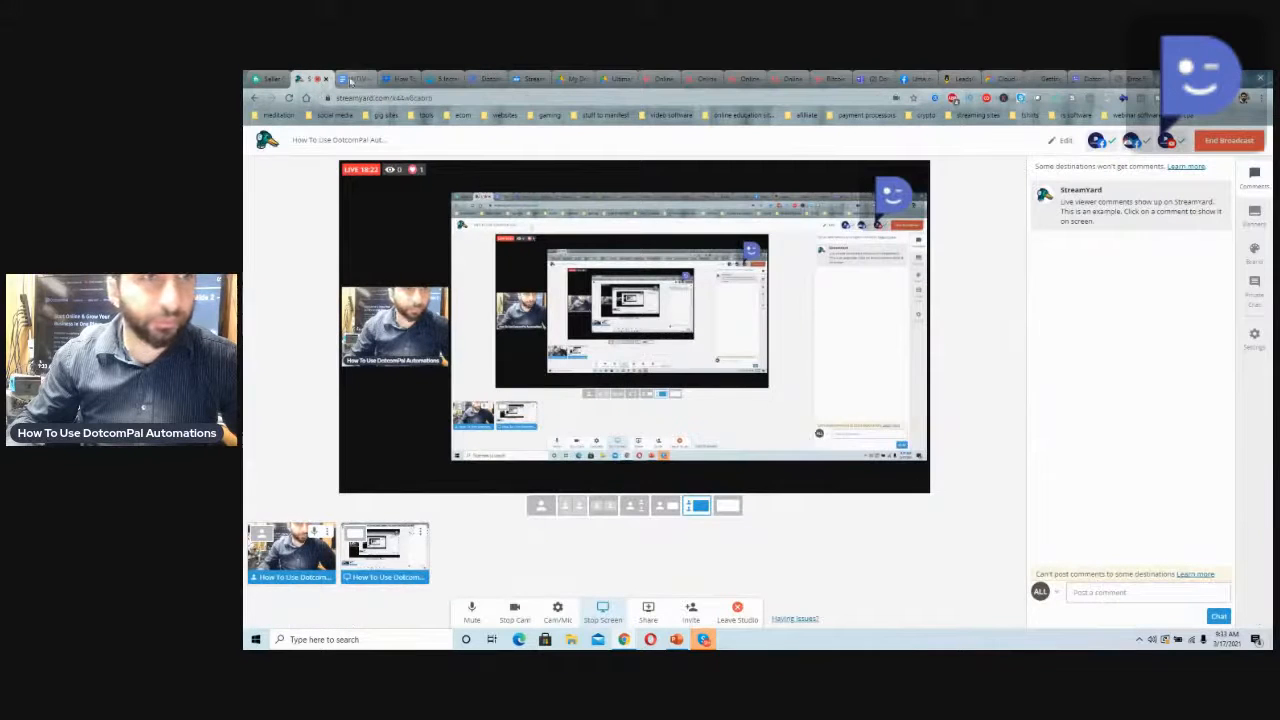
left_click(489, 79)
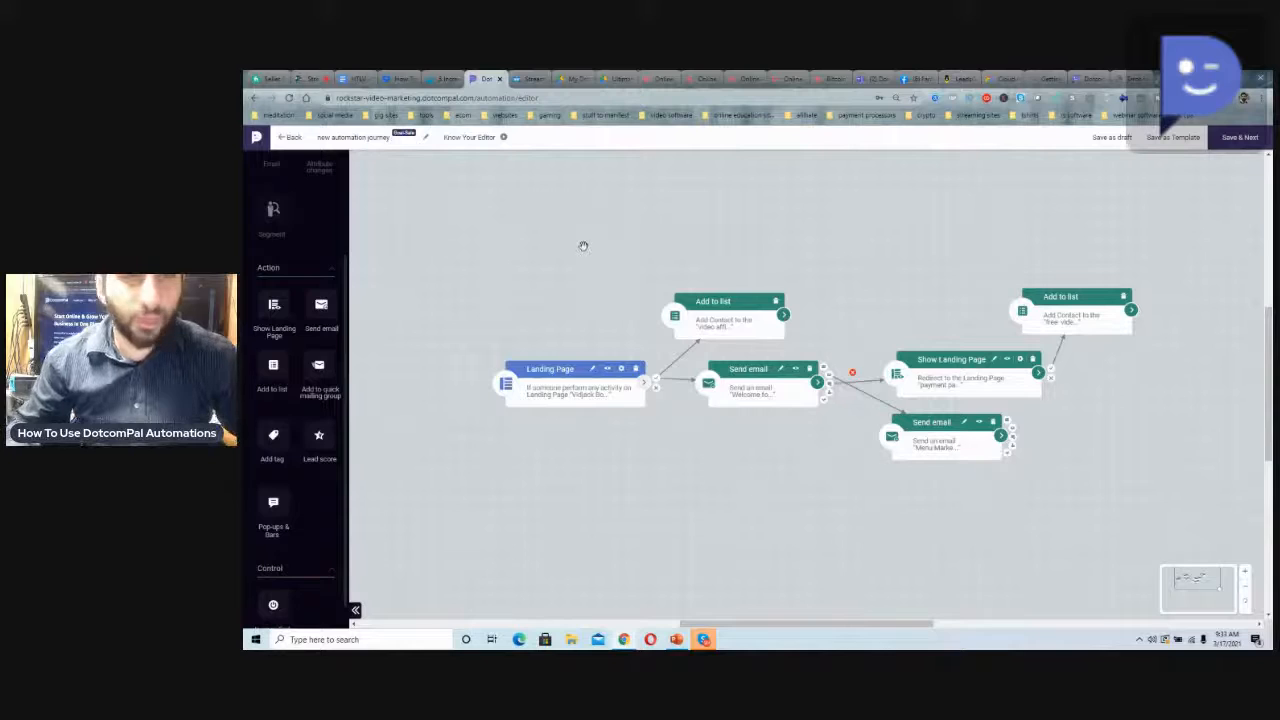
Add a Journey End control beside the Show Landing Page action and connect Show Landing Page to it
scroll(323, 476, "down", 1)
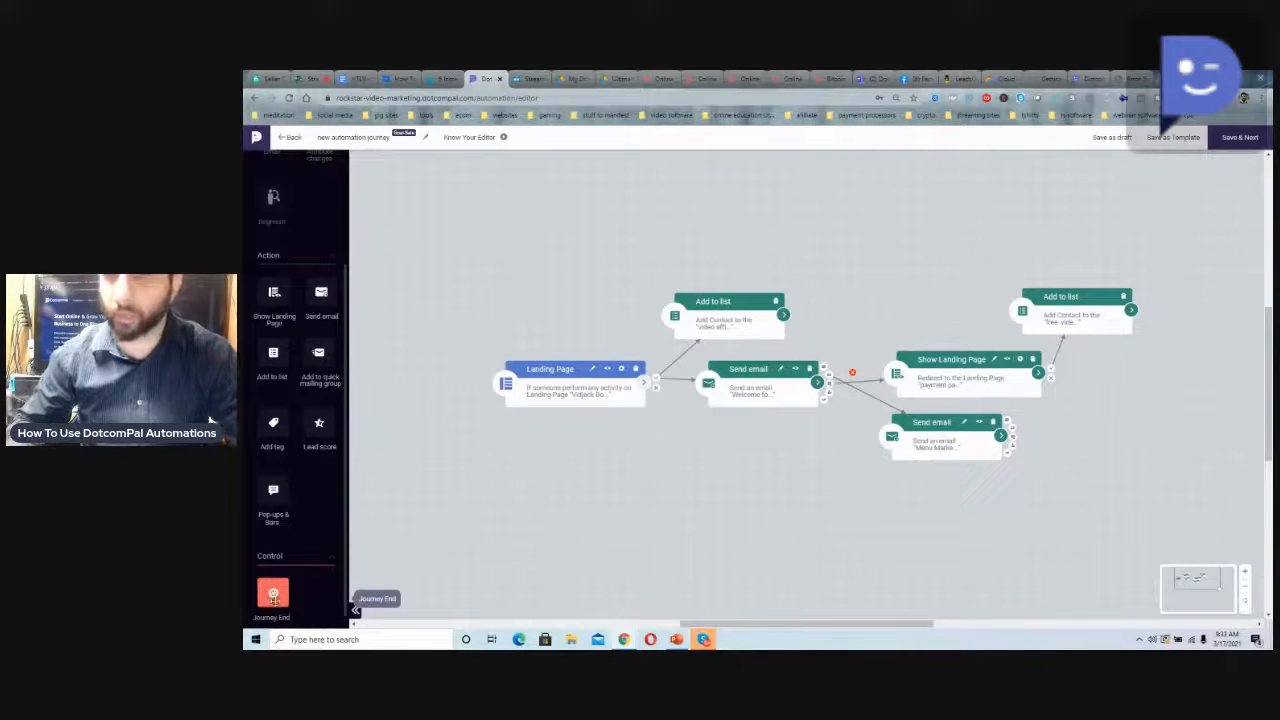
left_click_drag(273, 597, 1134, 364)
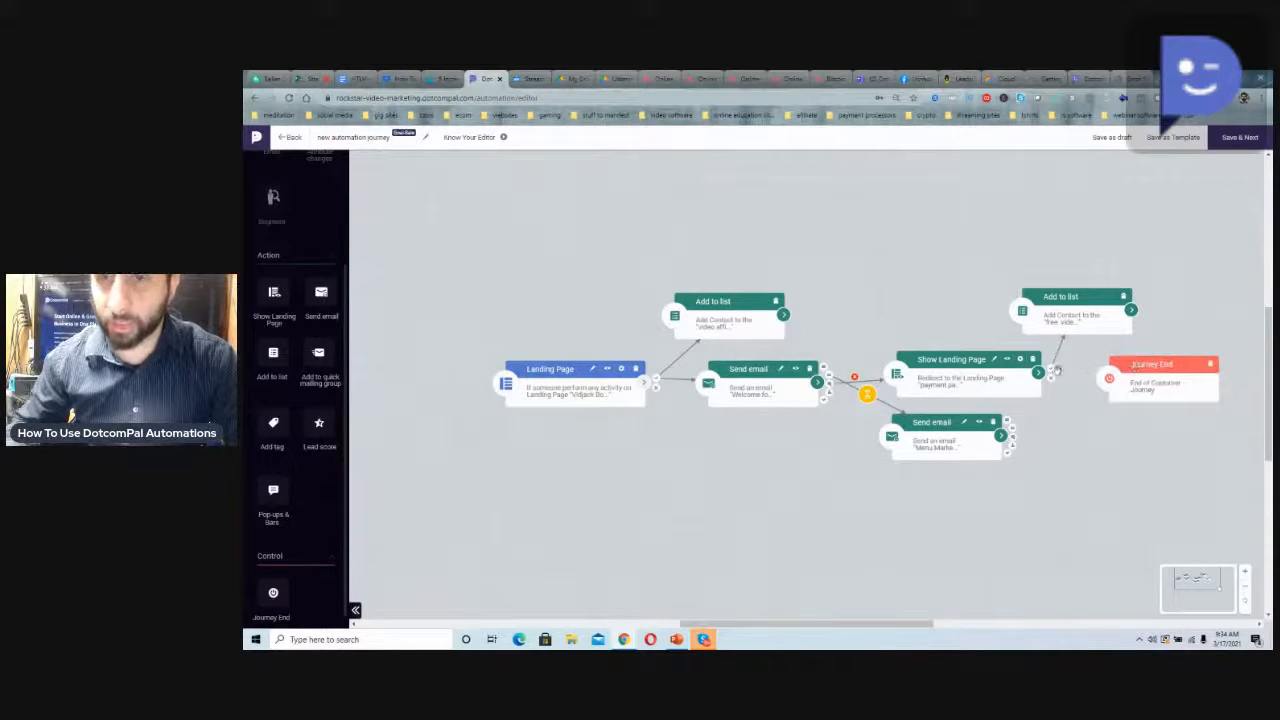
left_click_drag(1052, 371, 1132, 376)
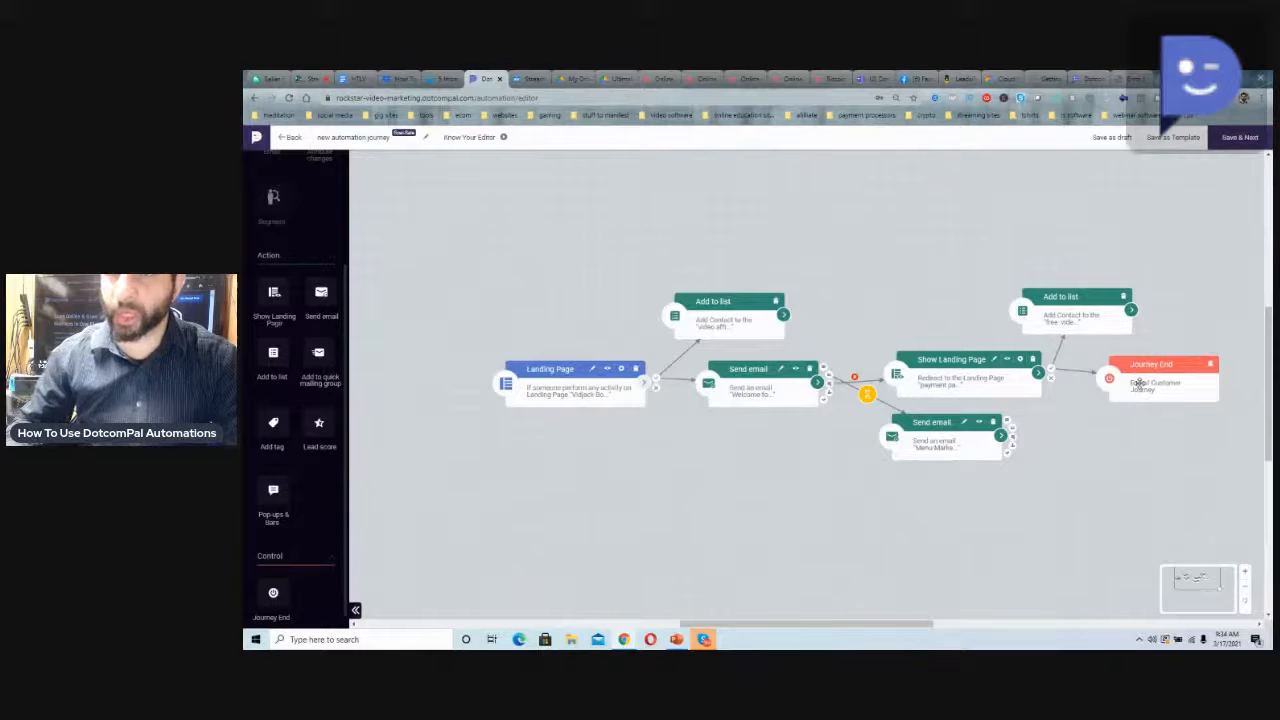
Save the automation, publish "new automation journey" from the review page and activate it
left_click(1239, 146)
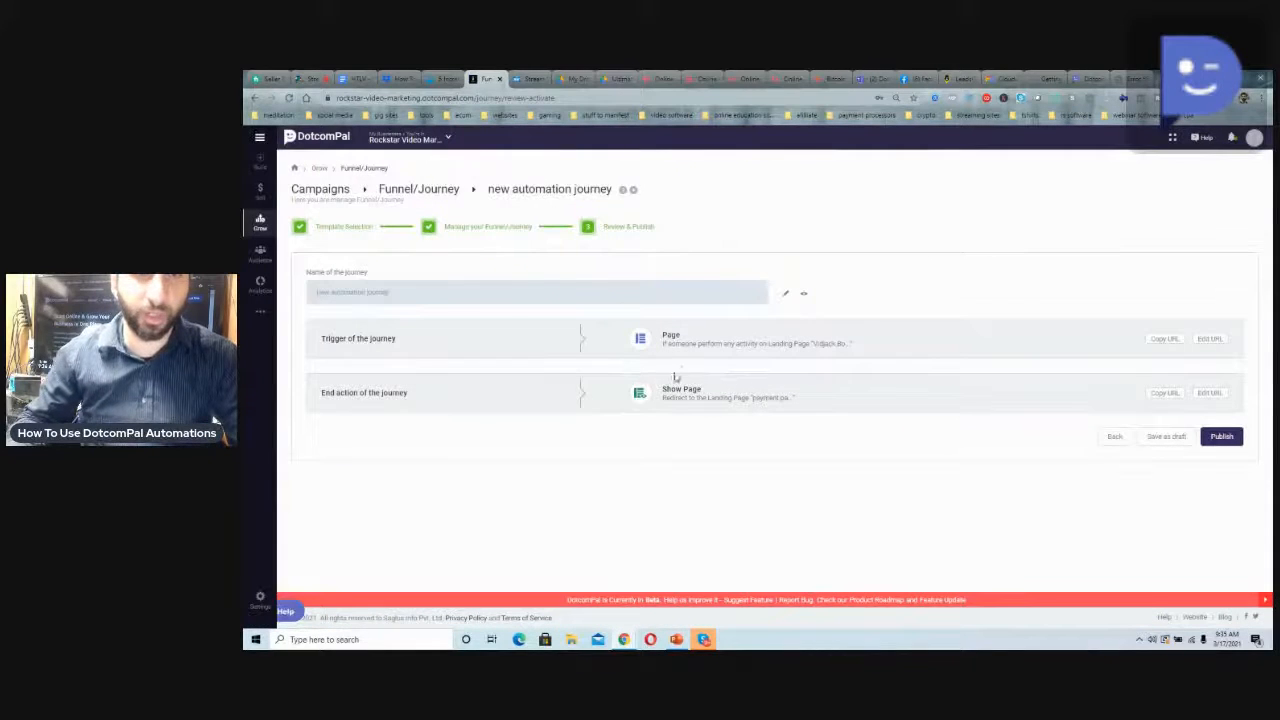
left_click(1223, 438)
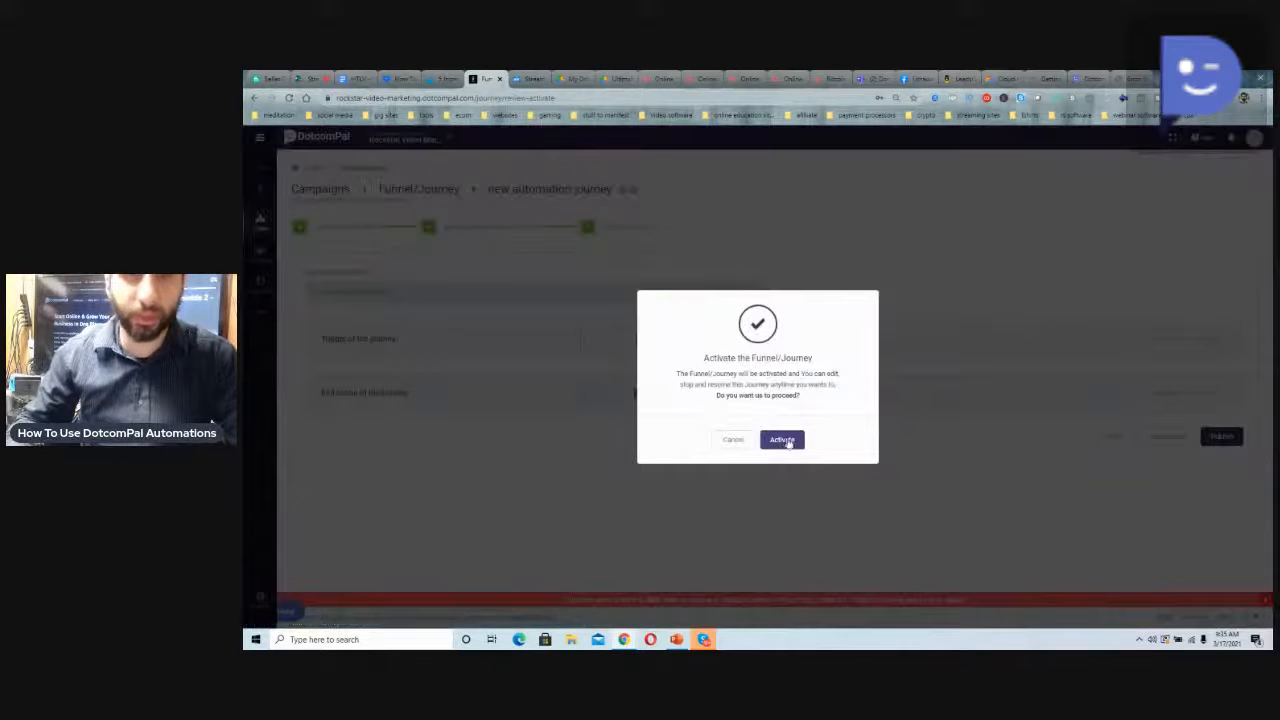
left_click(783, 440)
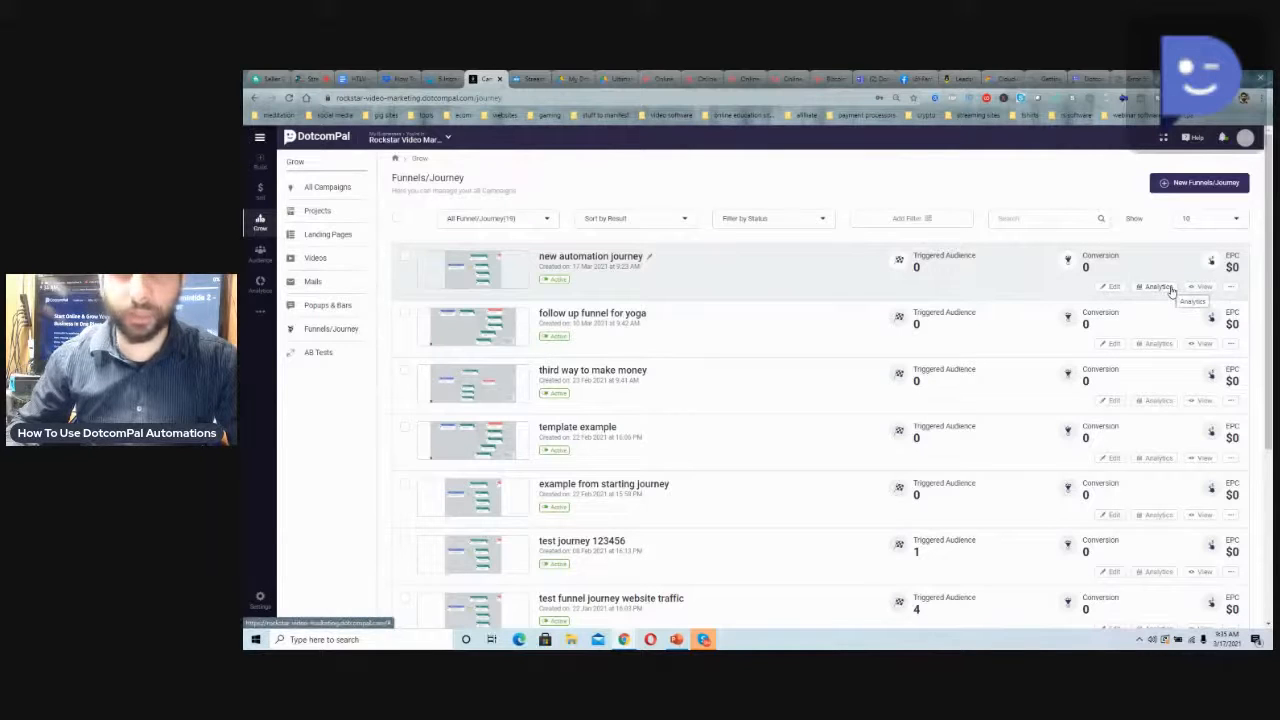
Open the analytics of "new automation journey" and review its overview and technology reports
left_click(1153, 289)
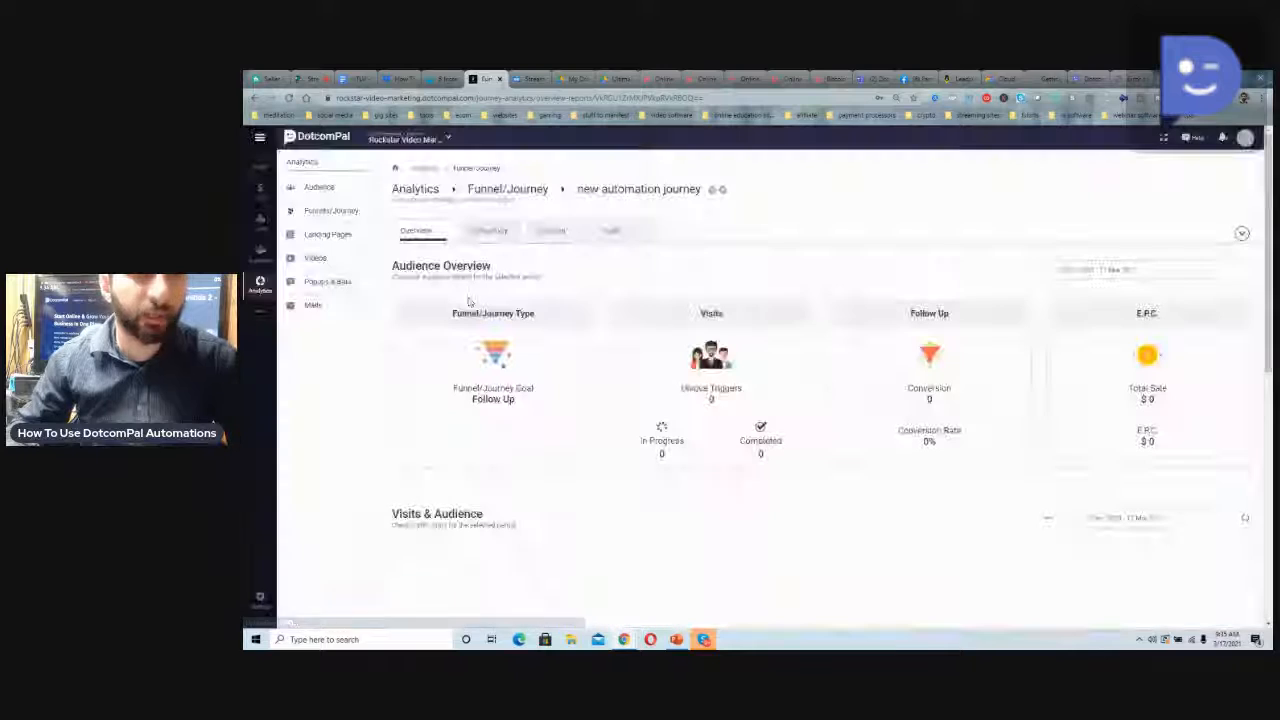
scroll(475, 298, "down", 2)
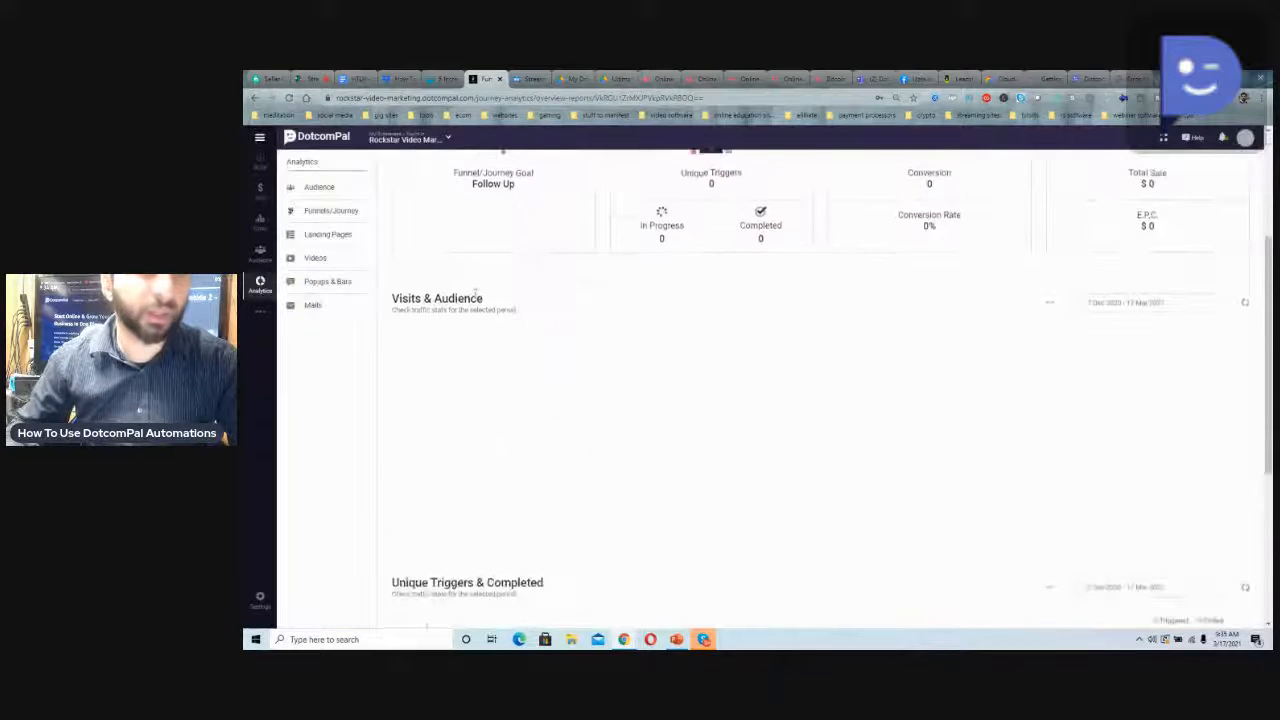
scroll(474, 292, "down", 3)
scroll(474, 294, "up", 5)
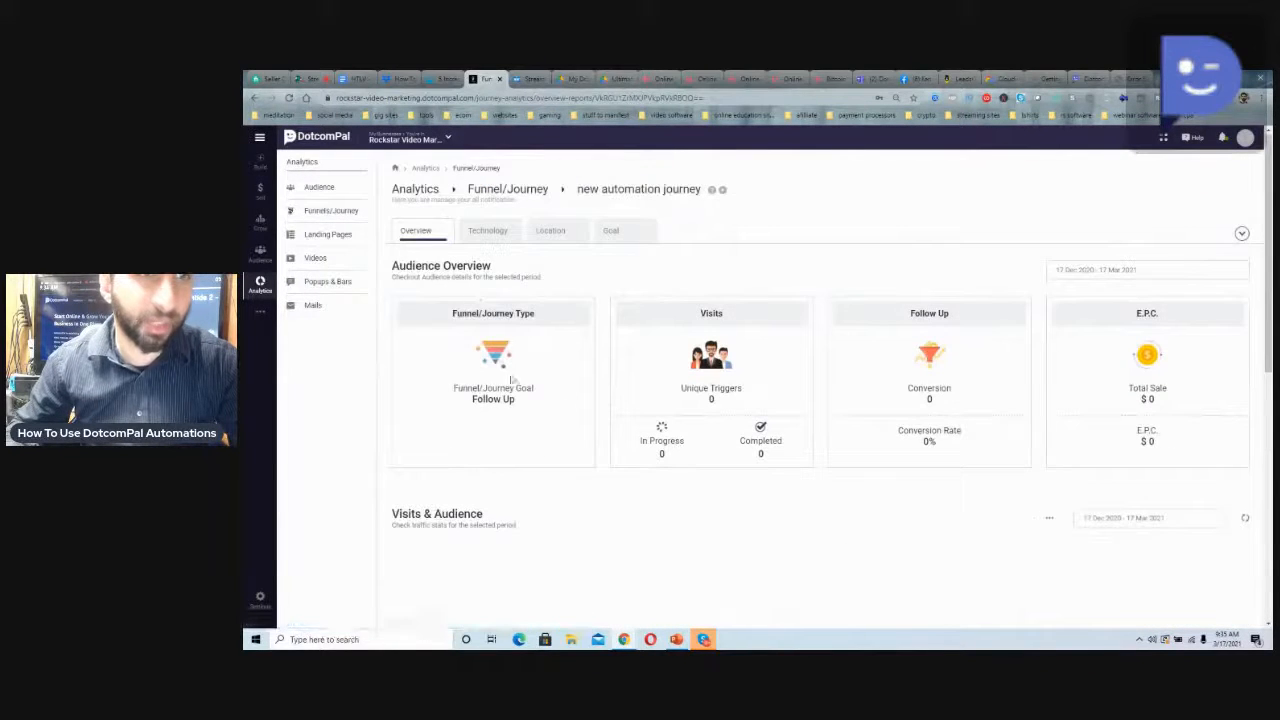
scroll(592, 410, "down", 2)
scroll(565, 406, "up", 2)
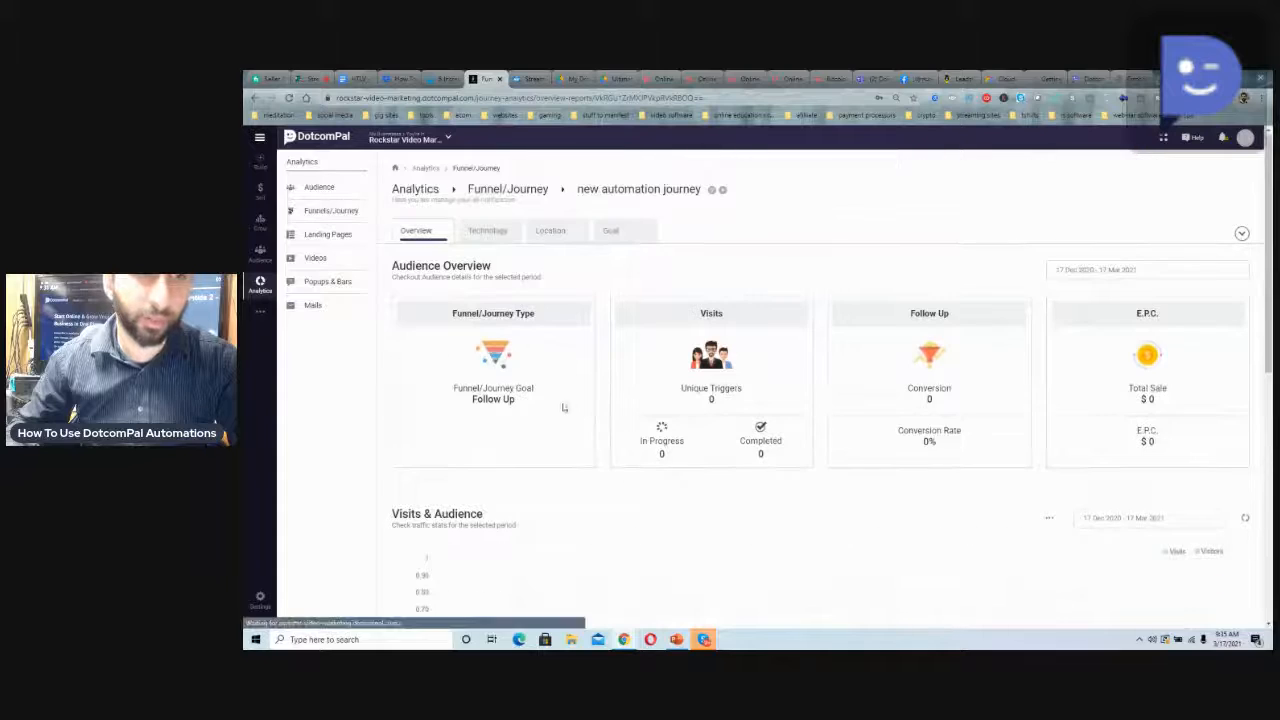
left_click(488, 231)
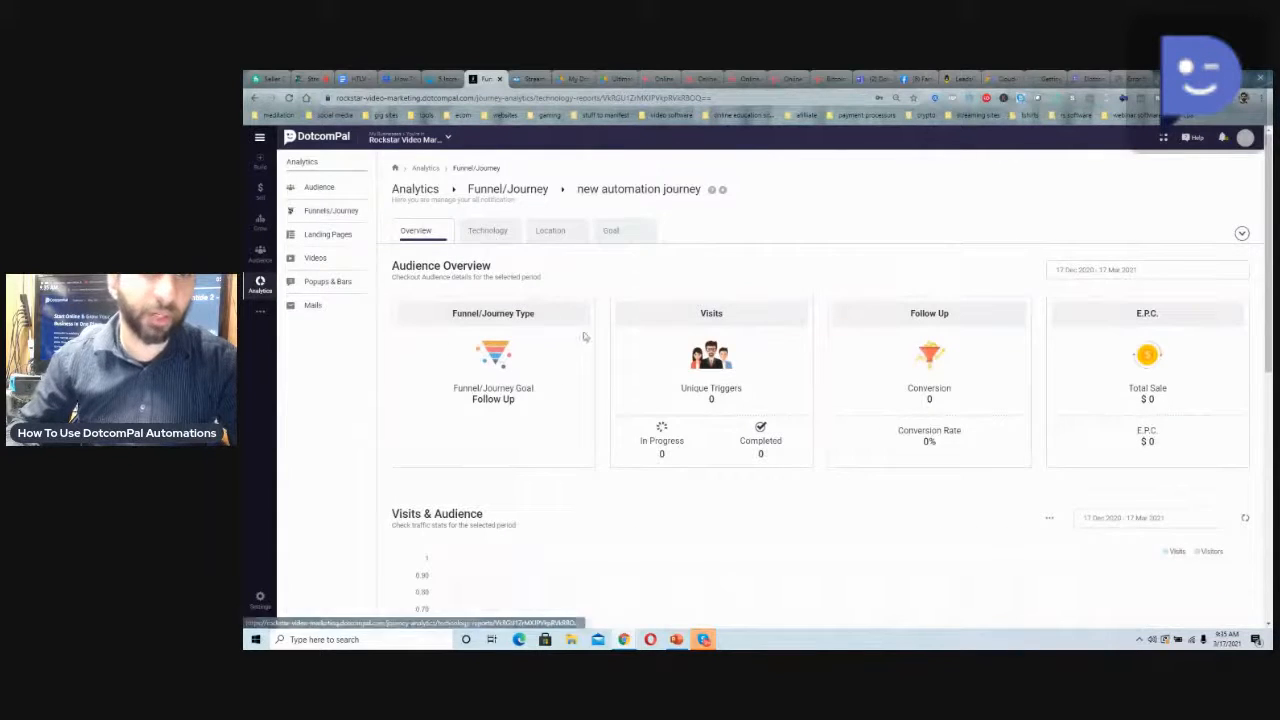
scroll(578, 331, "down", 3)
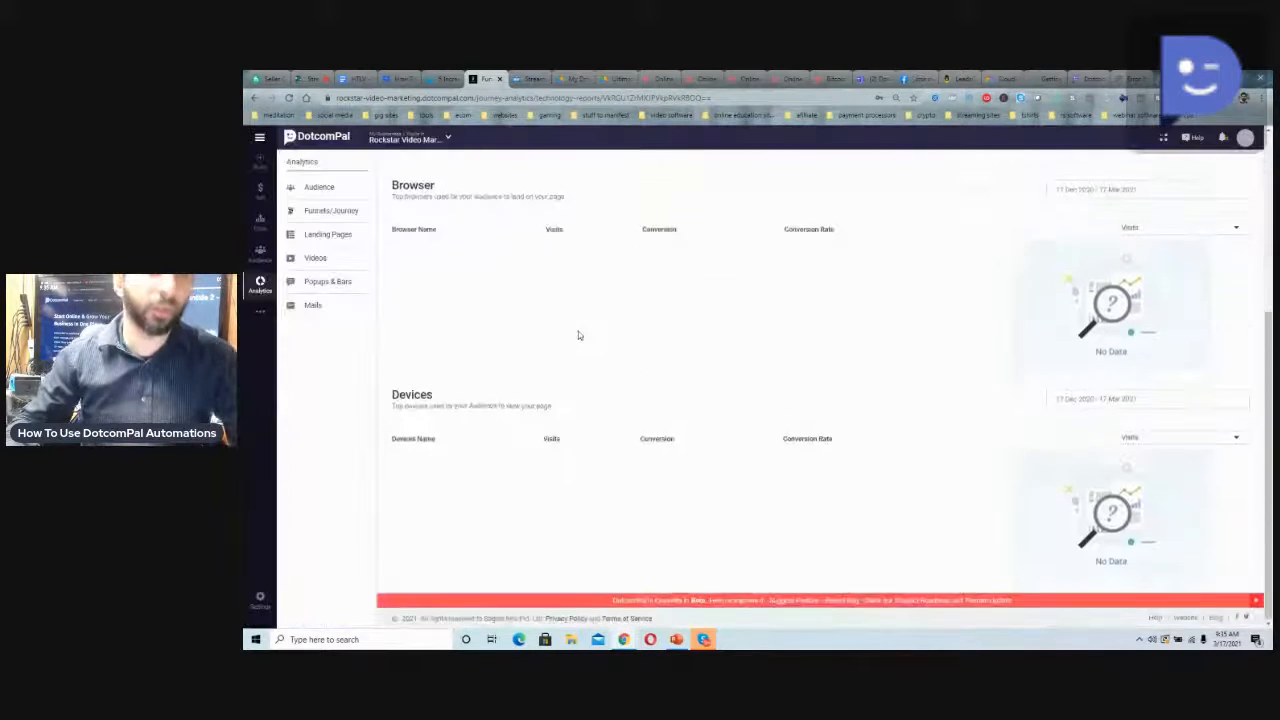
Check the location report of "new automation journey" and open the overall Funnel/Journey analytics
scroll(578, 335, "up", 3)
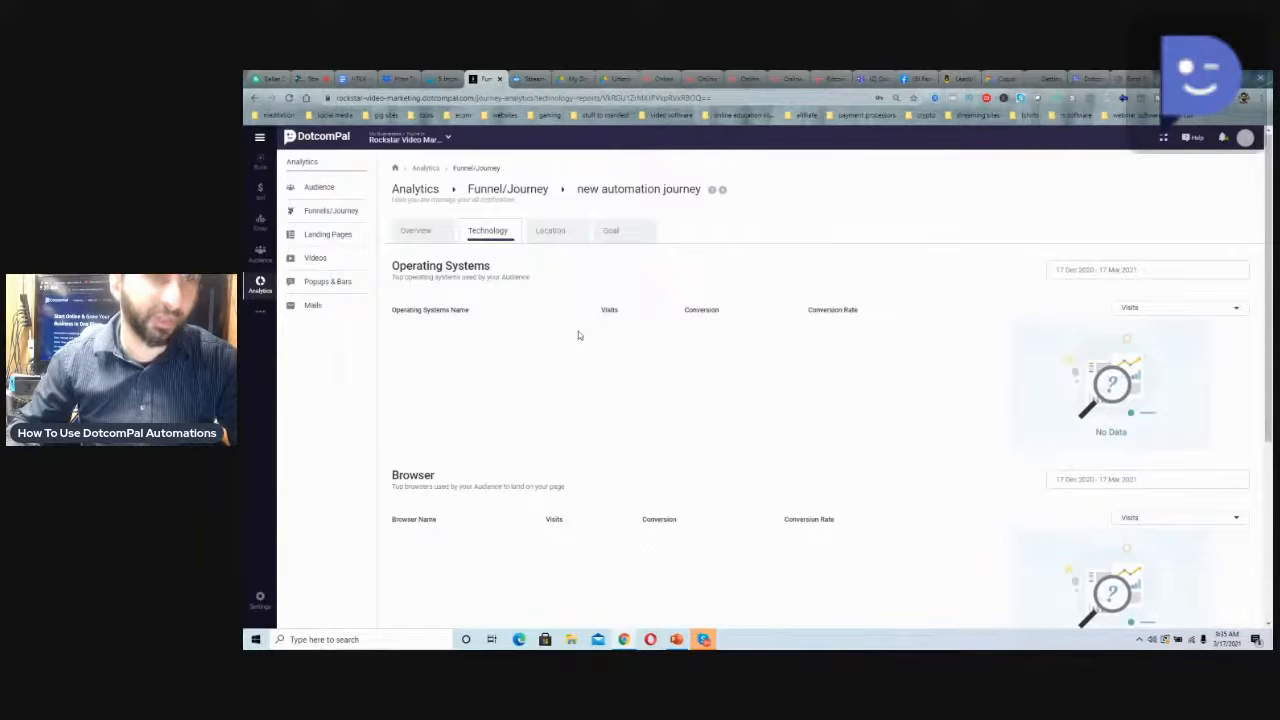
left_click(561, 233)
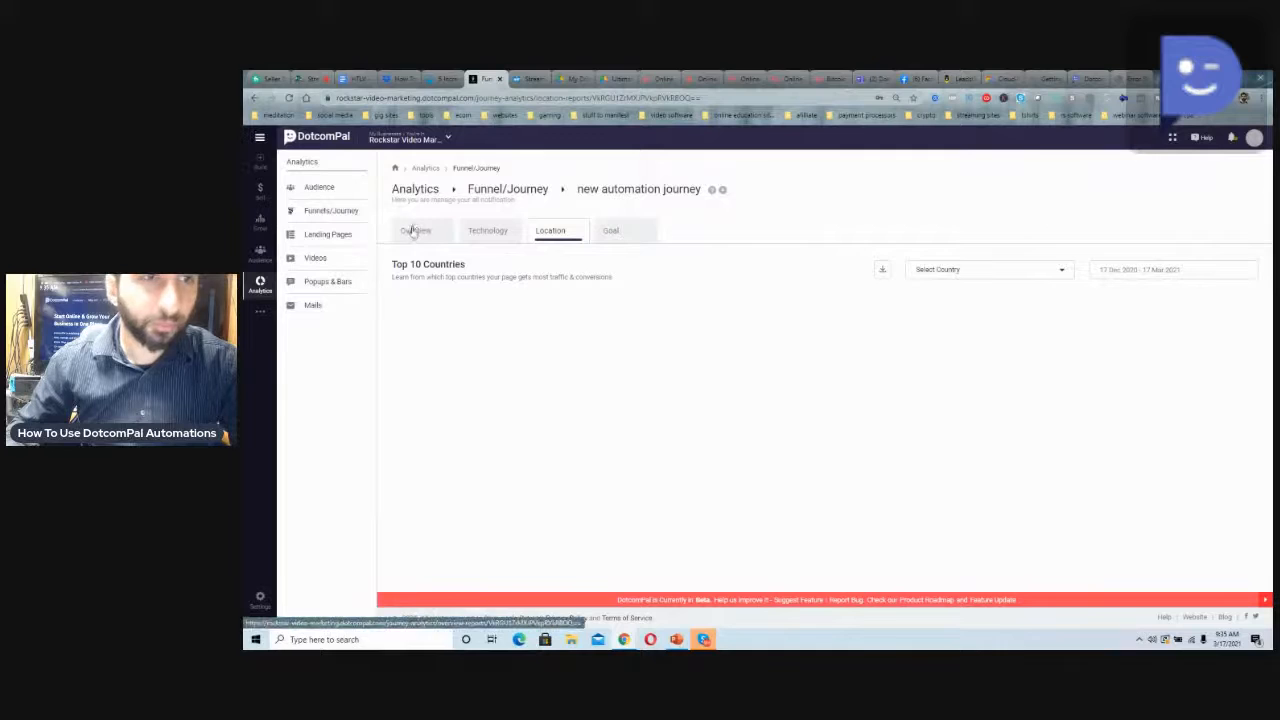
left_click(333, 215)
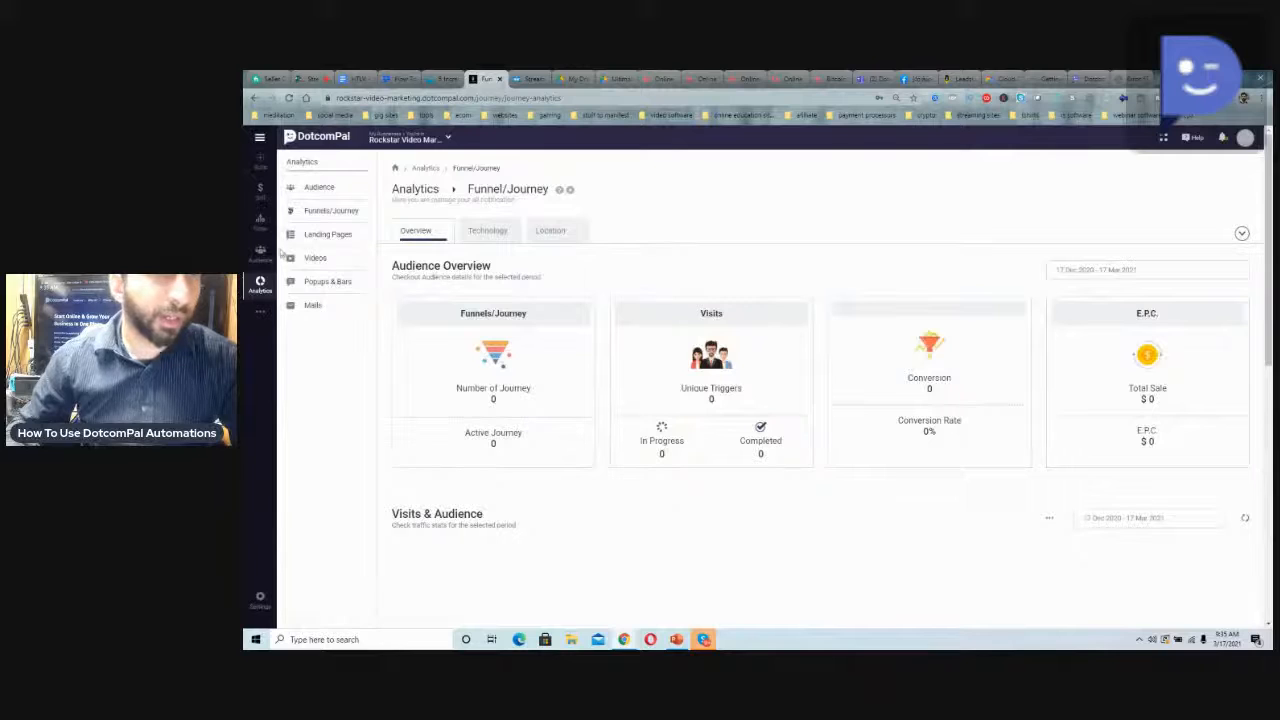
Open the analytics of "restaurants journey series" from the Funnels/Journey campaign list and review its audience overview
left_click(260, 220)
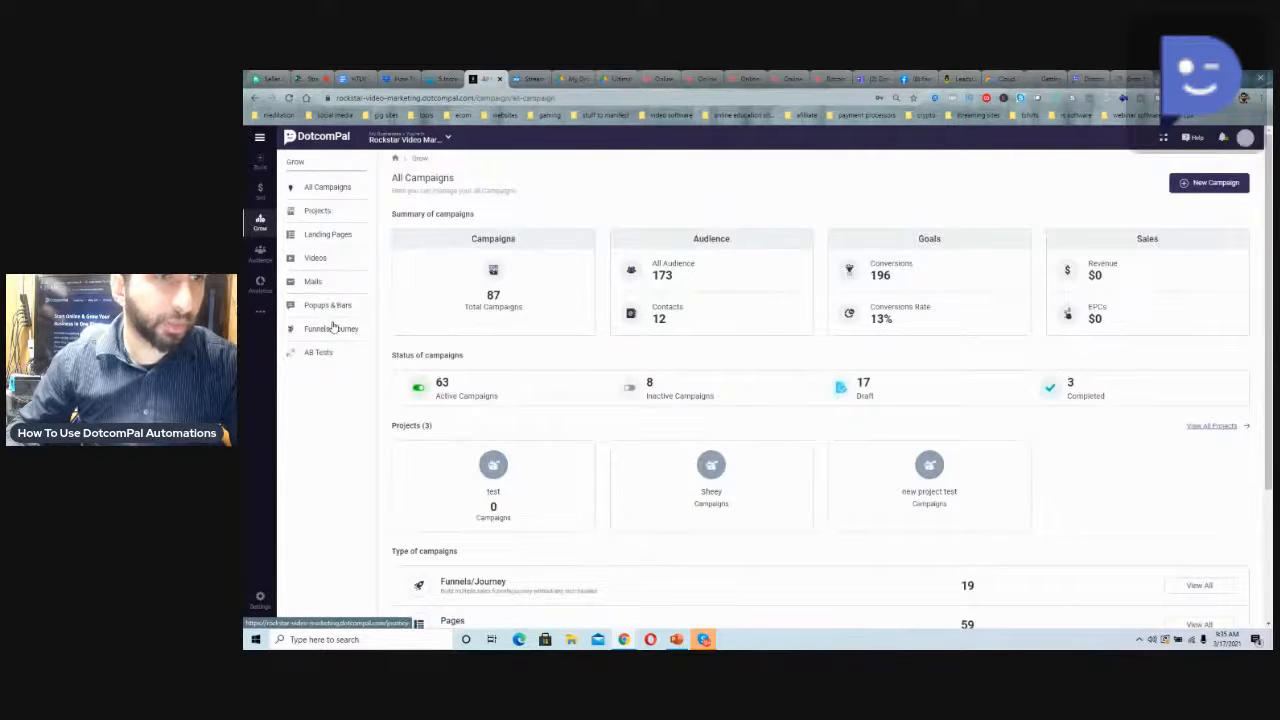
left_click(333, 328)
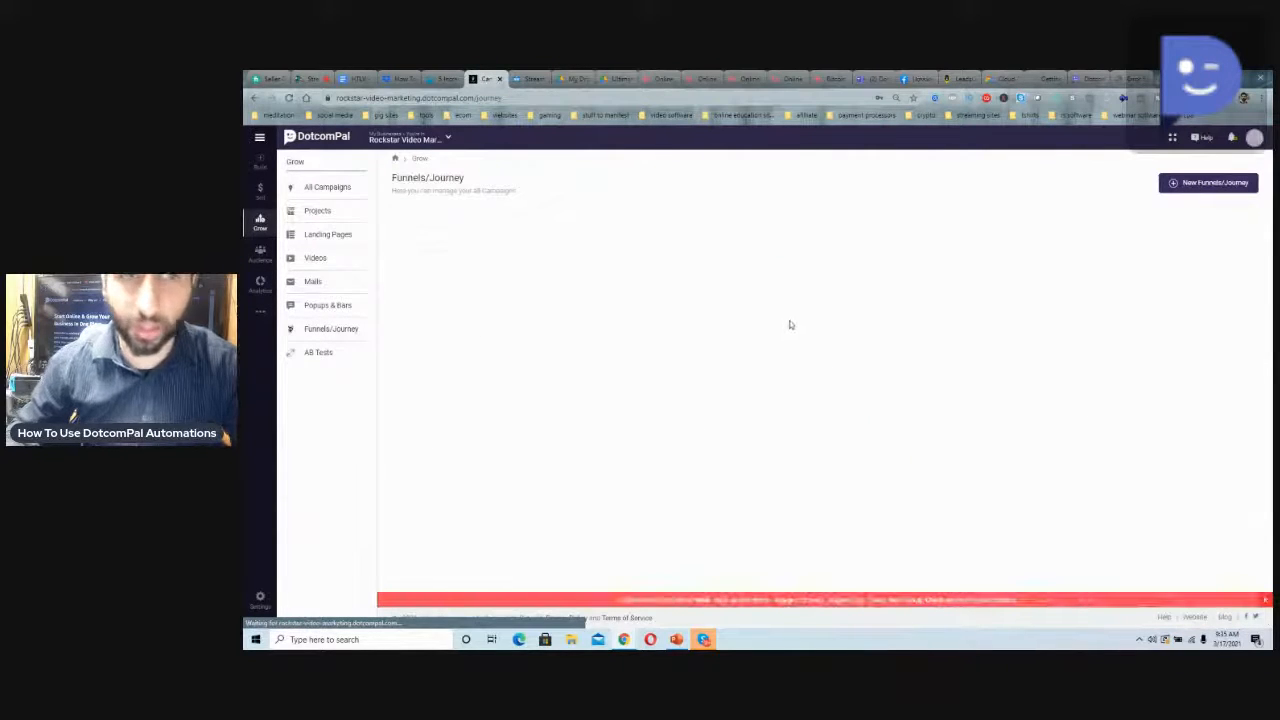
scroll(791, 320, "down", 3)
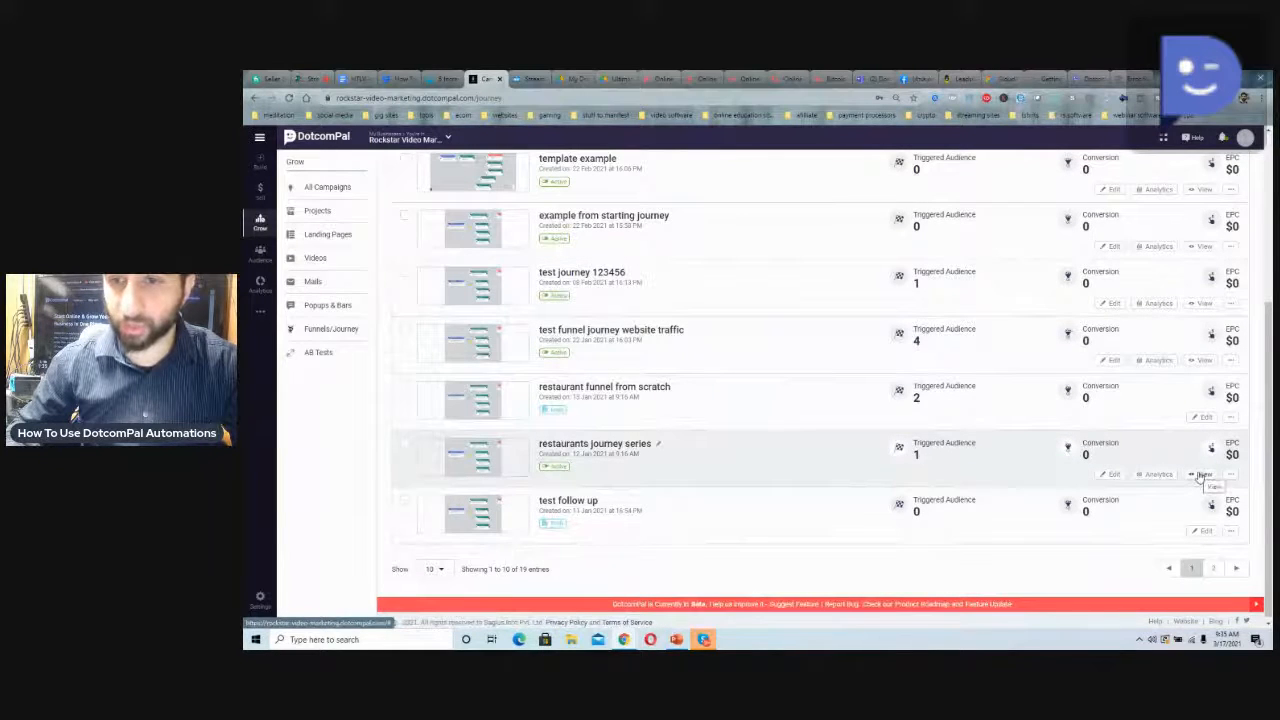
left_click(1163, 476)
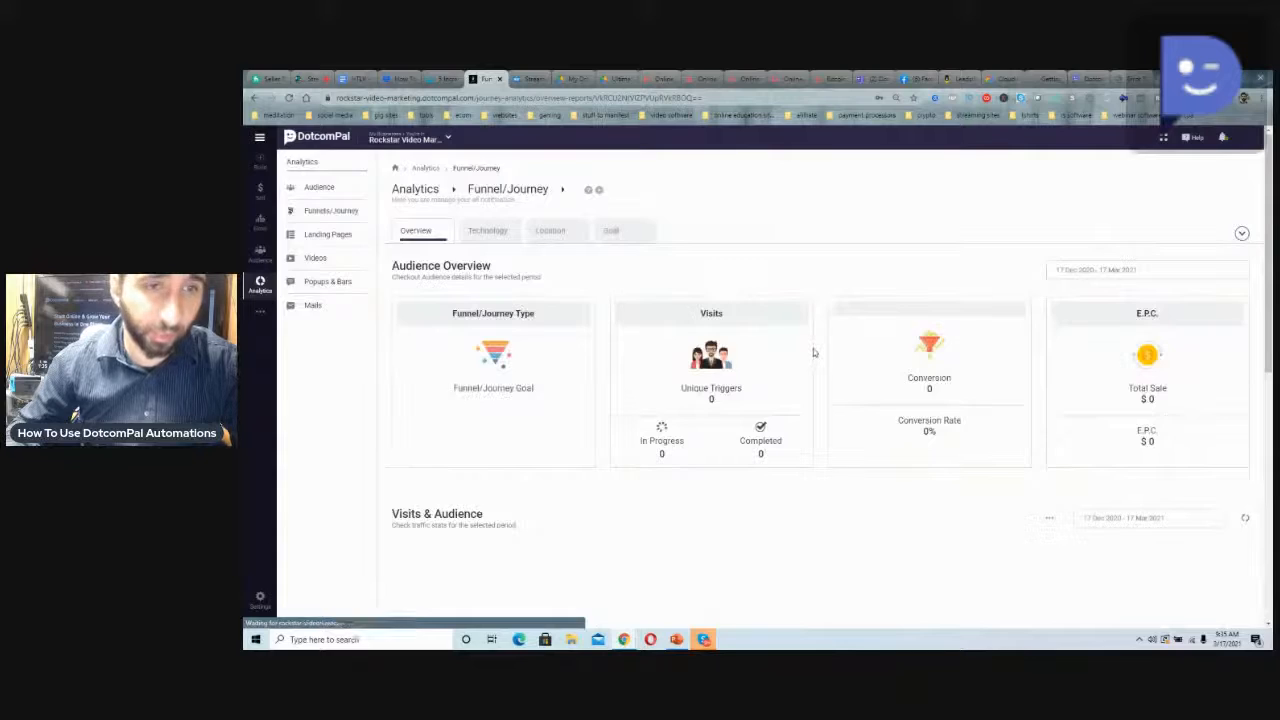
scroll(813, 350, "down", 1)
scroll(813, 350, "down", 5)
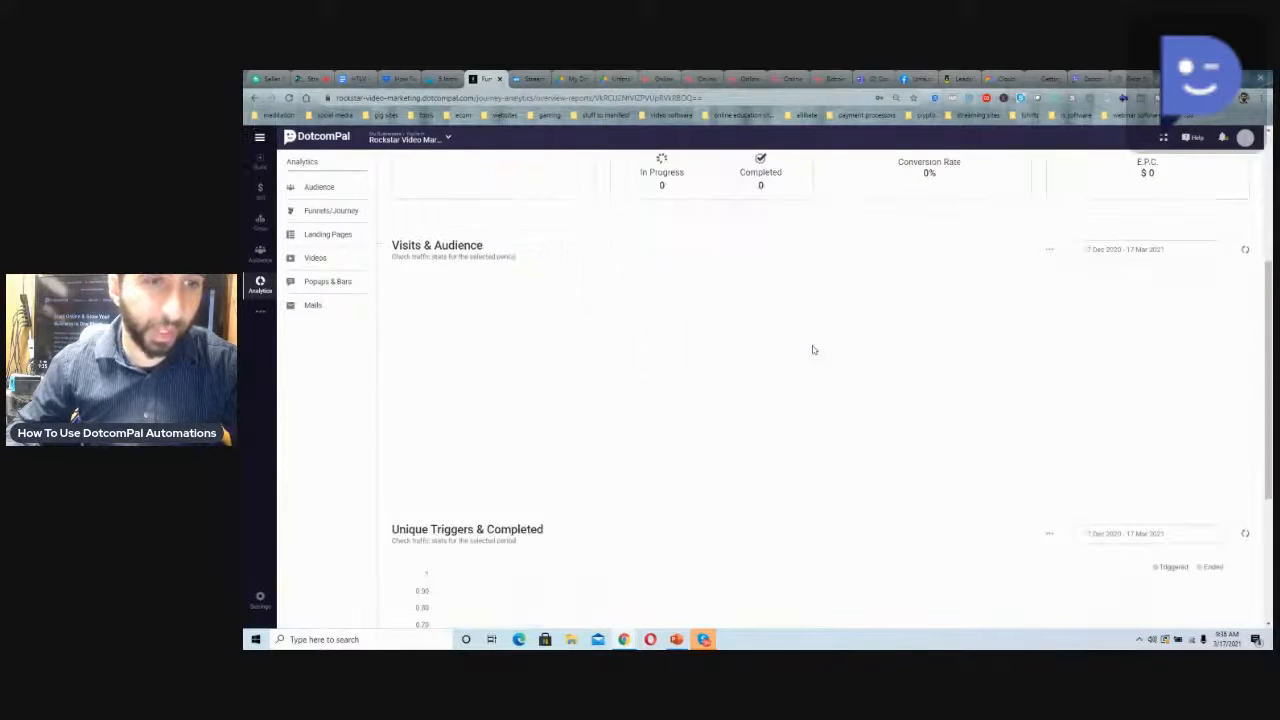
scroll(813, 350, "up", 6)
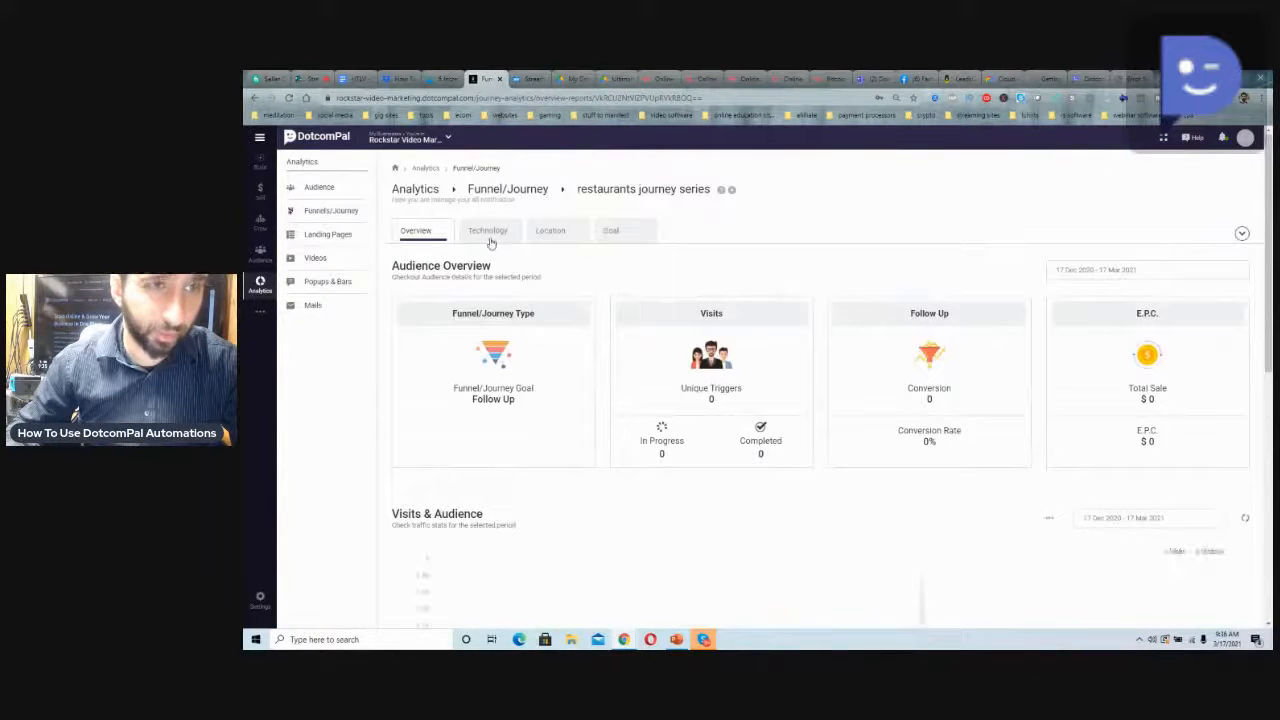
Review the technology report of "restaurants journey series" and return to its overview report
left_click(487, 236)
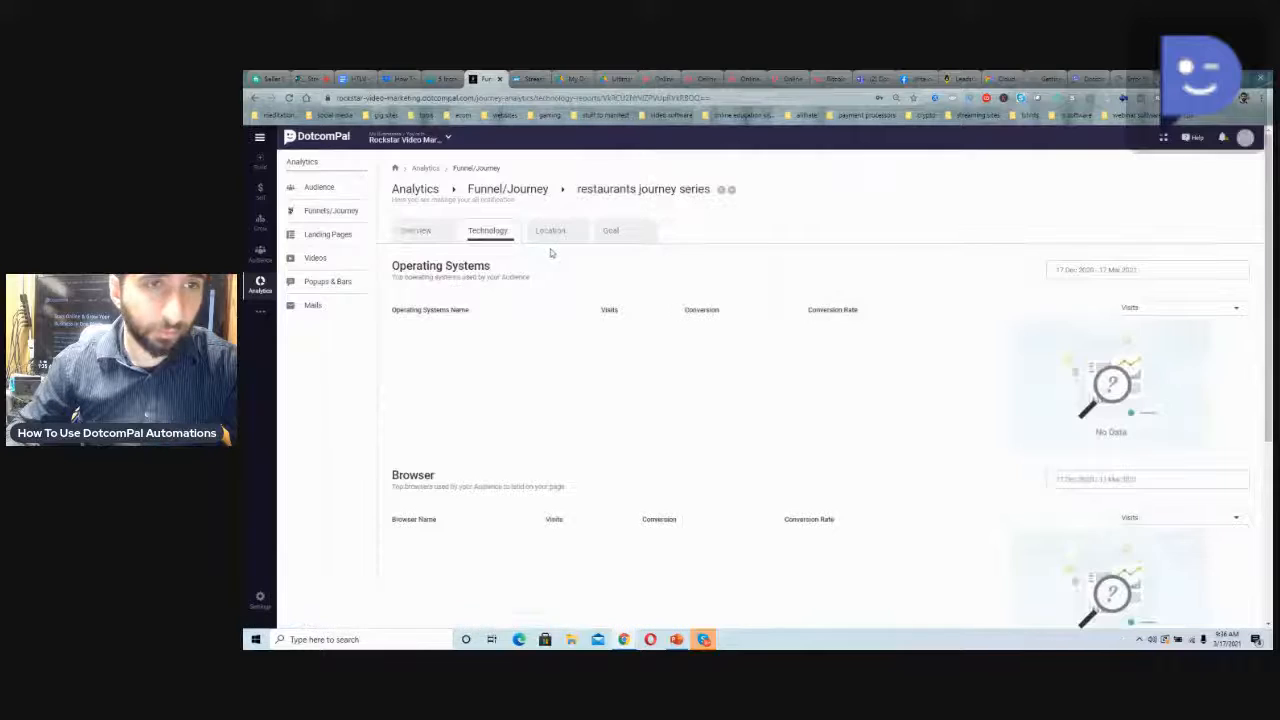
scroll(550, 258, "down", 4)
scroll(546, 266, "up", 4)
left_click(426, 231)
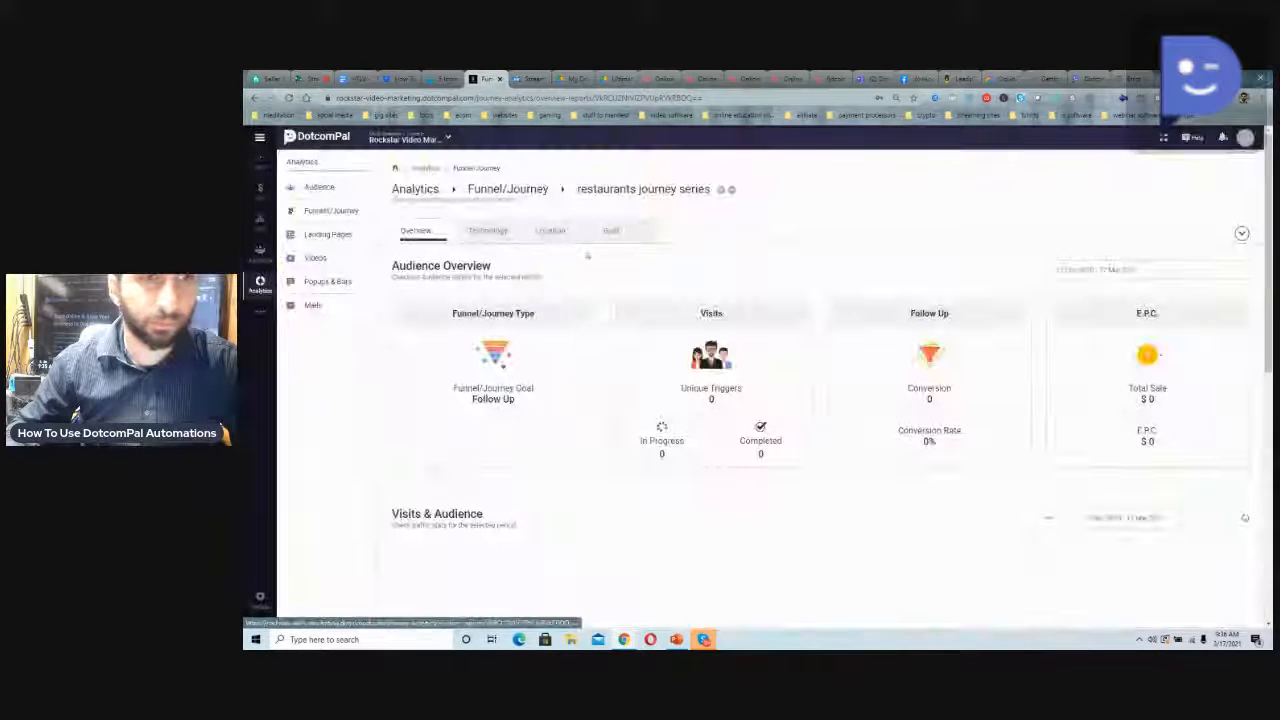
scroll(586, 256, "down", 5)
scroll(581, 263, "up", 4)
scroll(581, 263, "up", 1)
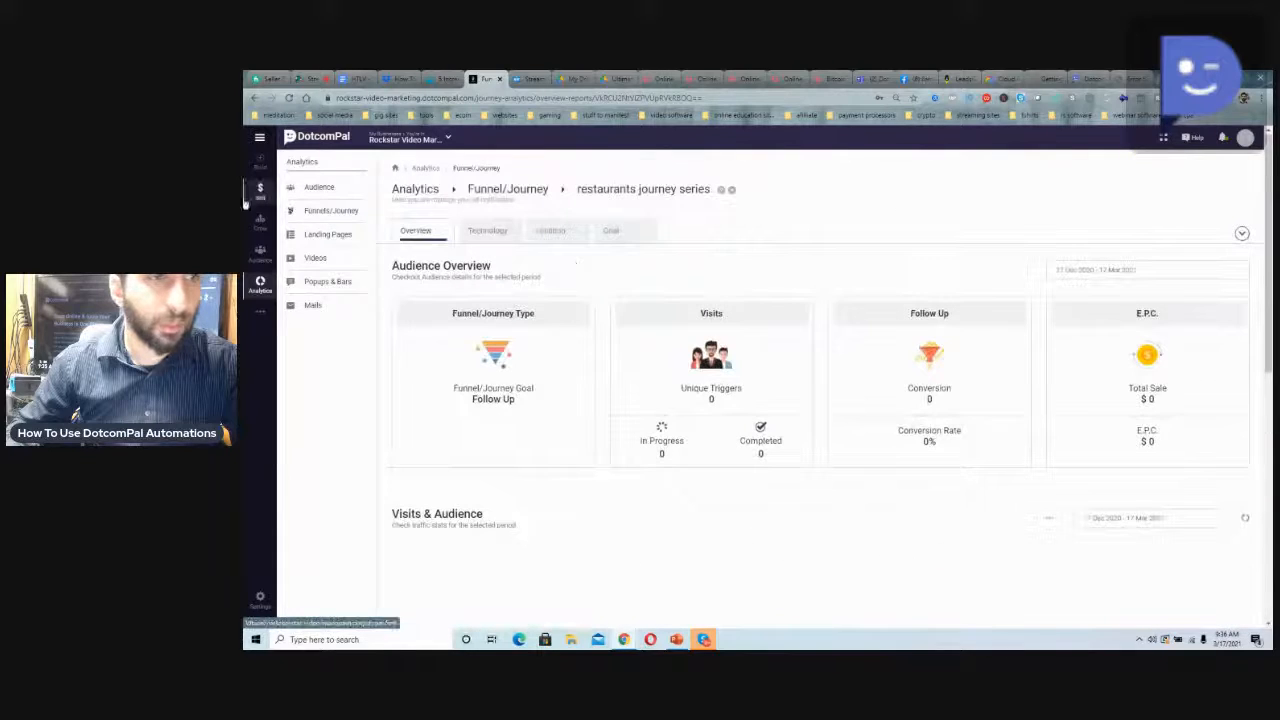
Look through the Landing Pages and Mails campaign lists in the Grow section
left_click(262, 224)
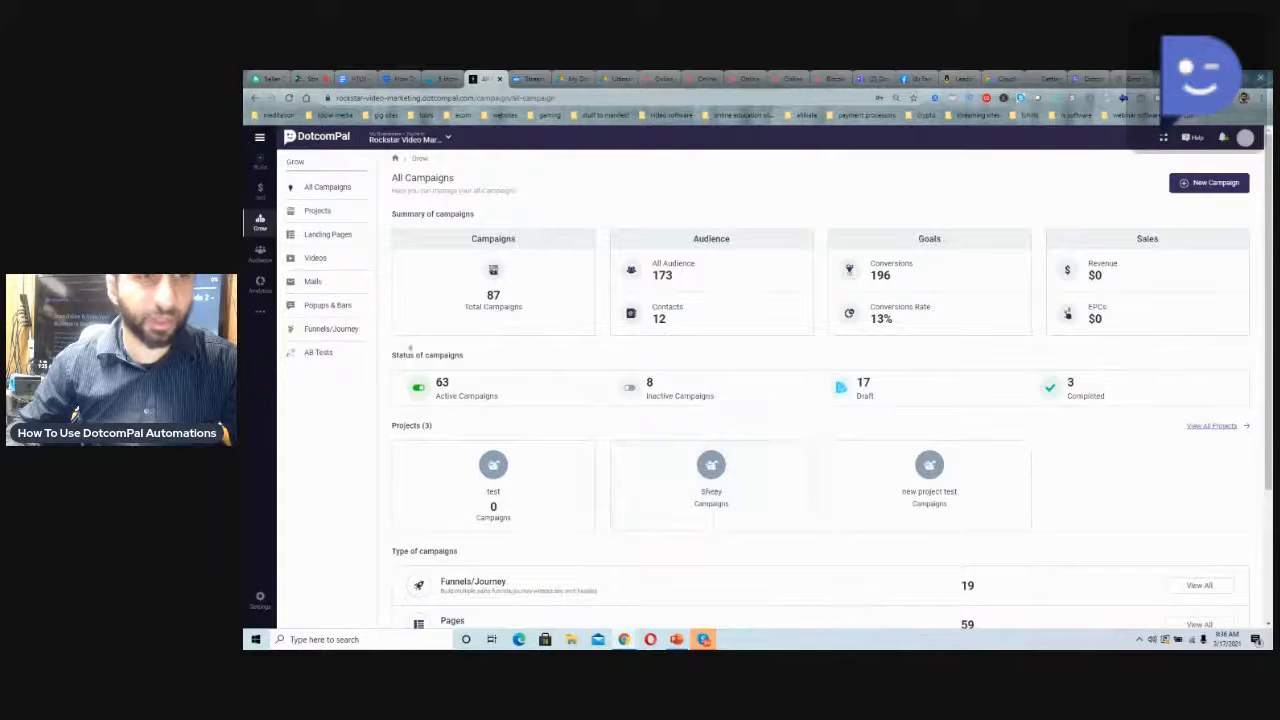
left_click(300, 238)
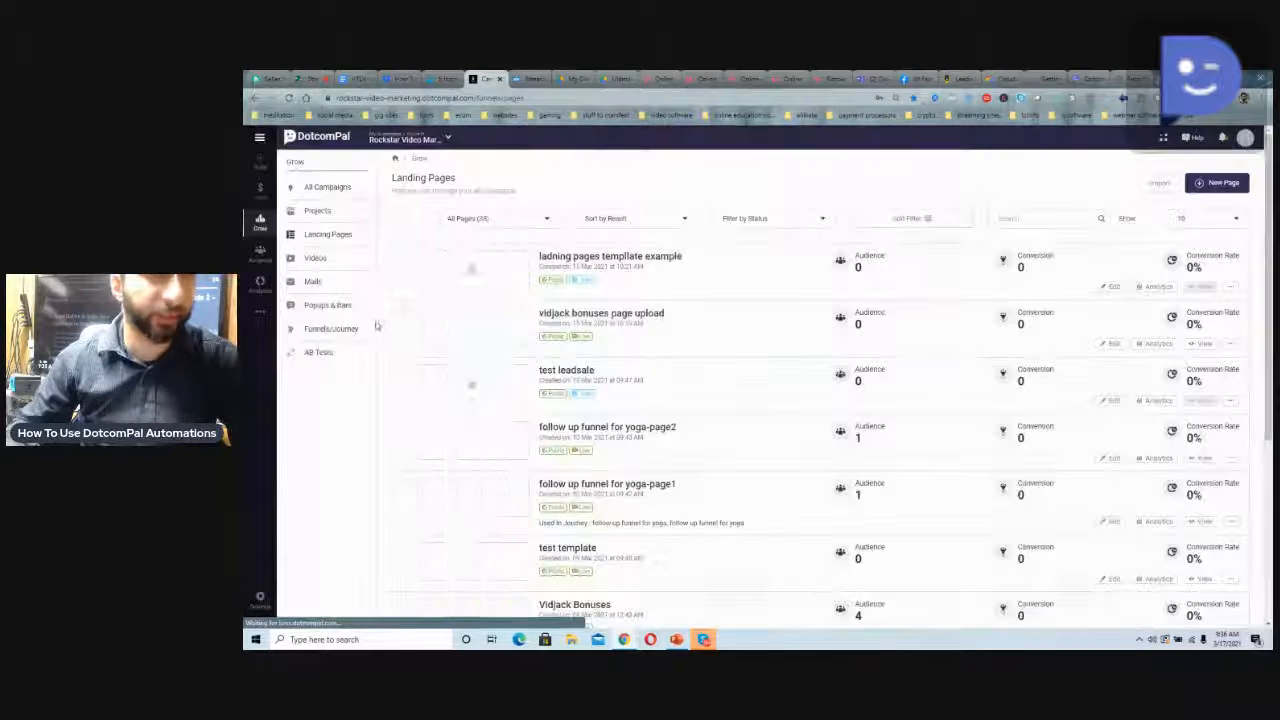
left_click(314, 284)
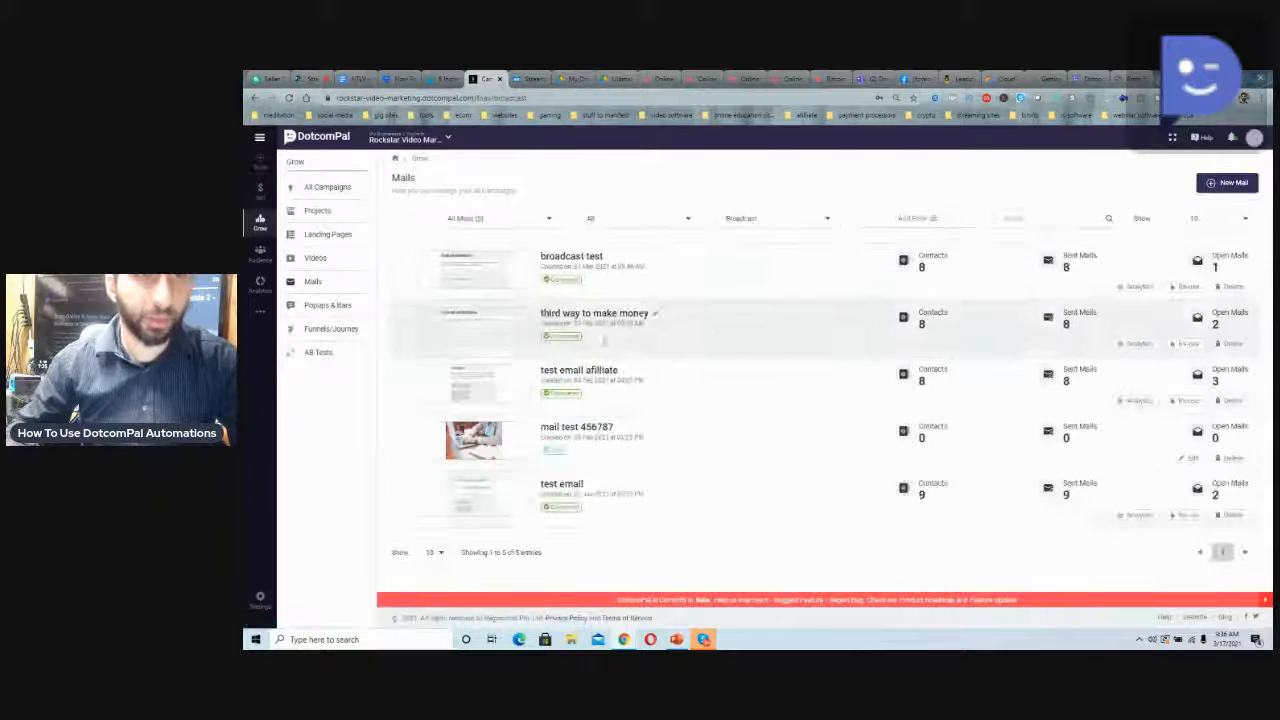
Open the Channels section of the business settings to view the custom domain configuration
left_click(266, 597)
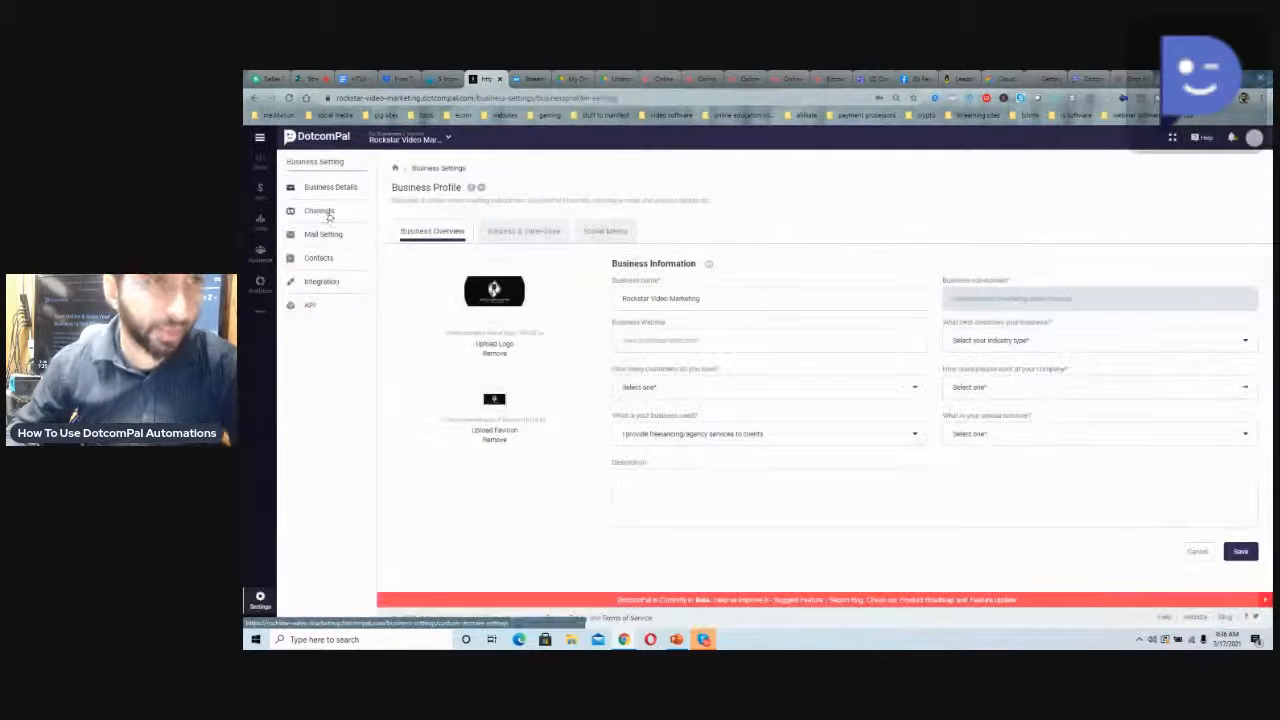
left_click(320, 211)
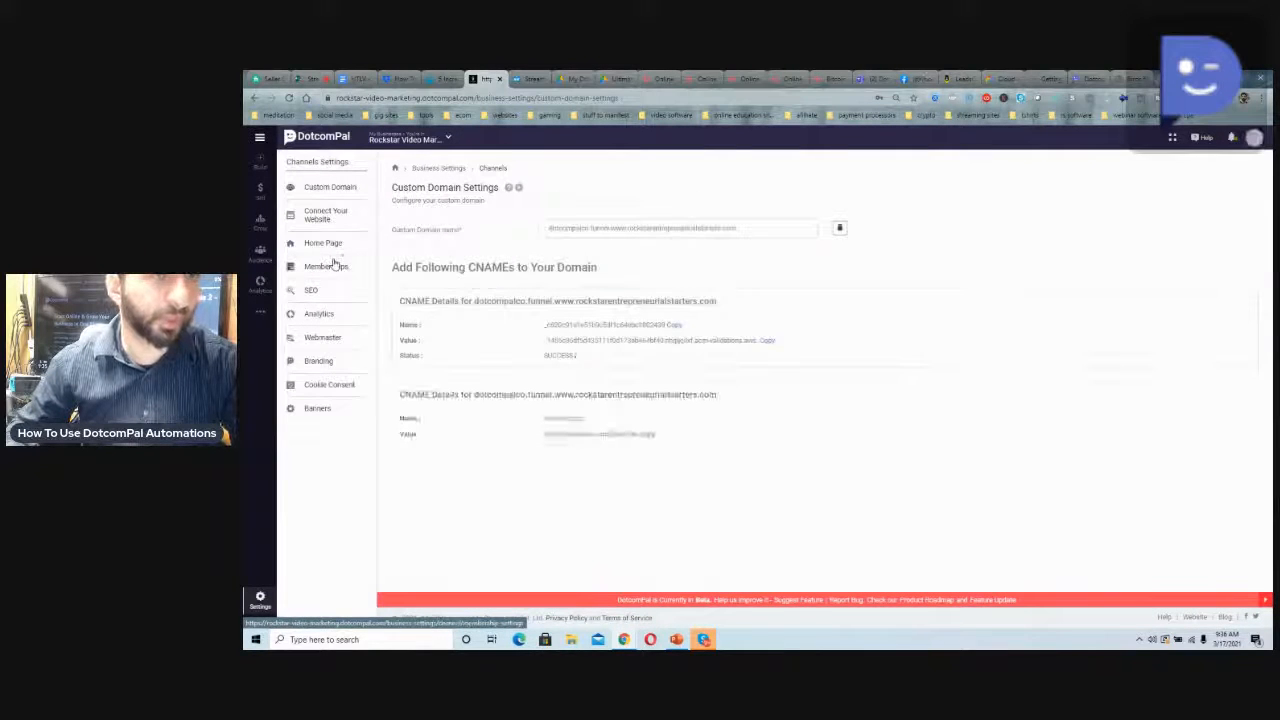
Review the All Campaigns overview, including the campaign summary, statuses, projects and campaign types
left_click(260, 222)
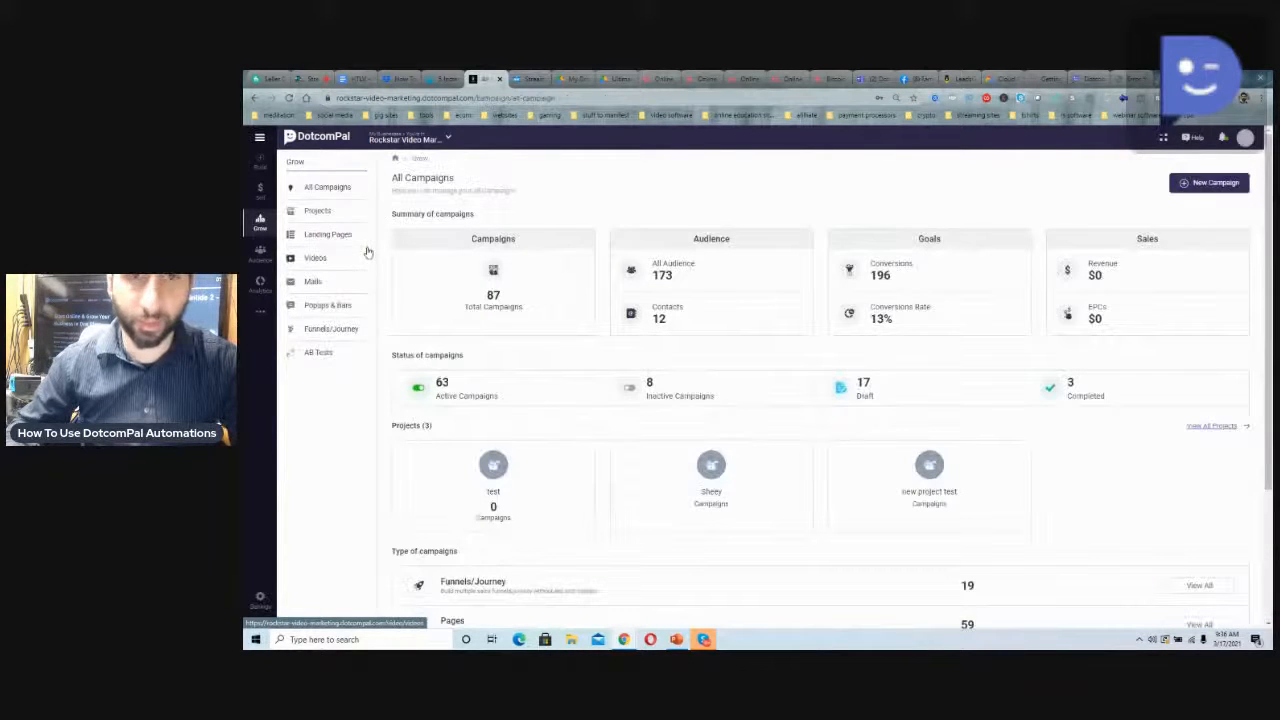
triple_click(438, 216)
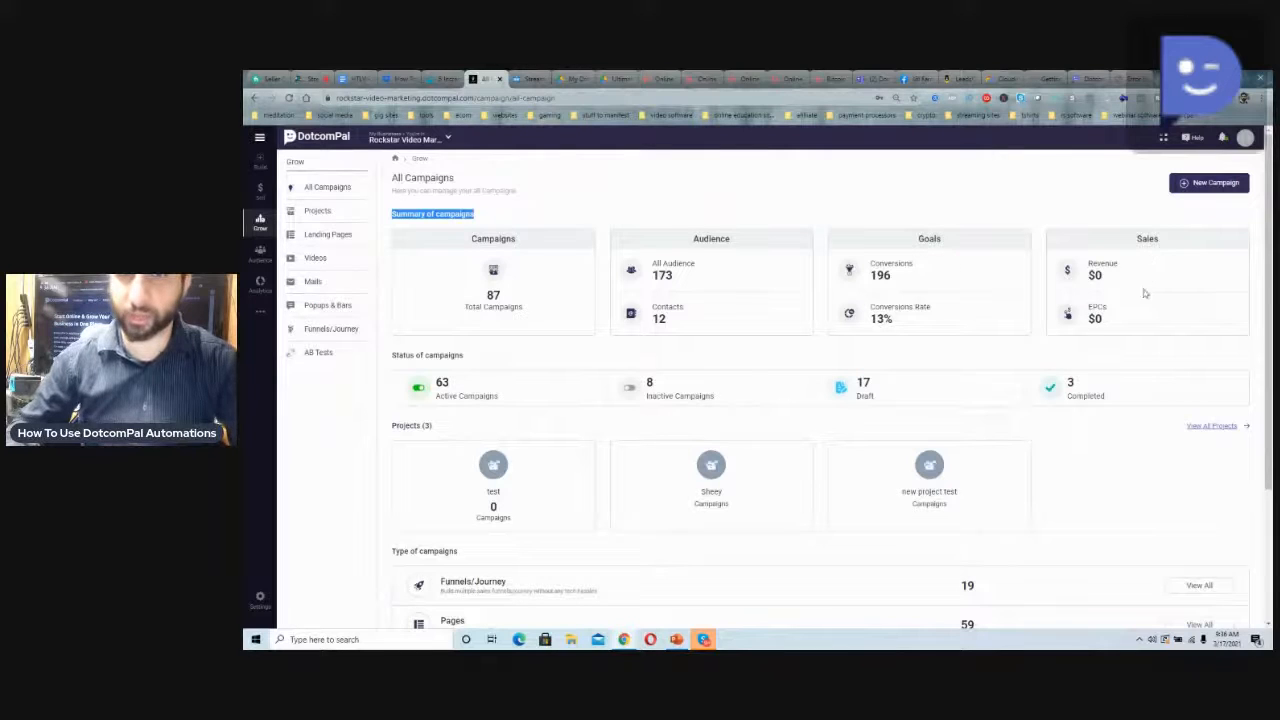
scroll(635, 289, "down", 2)
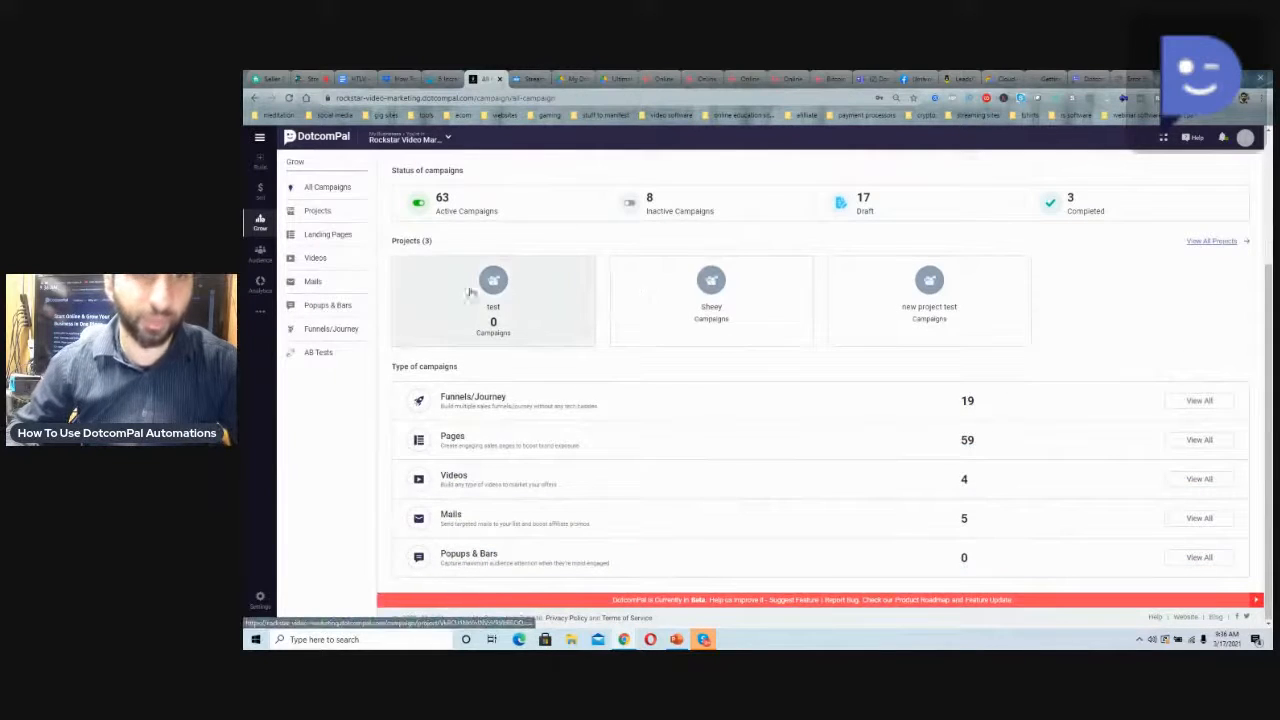
scroll(672, 289, "up", 1)
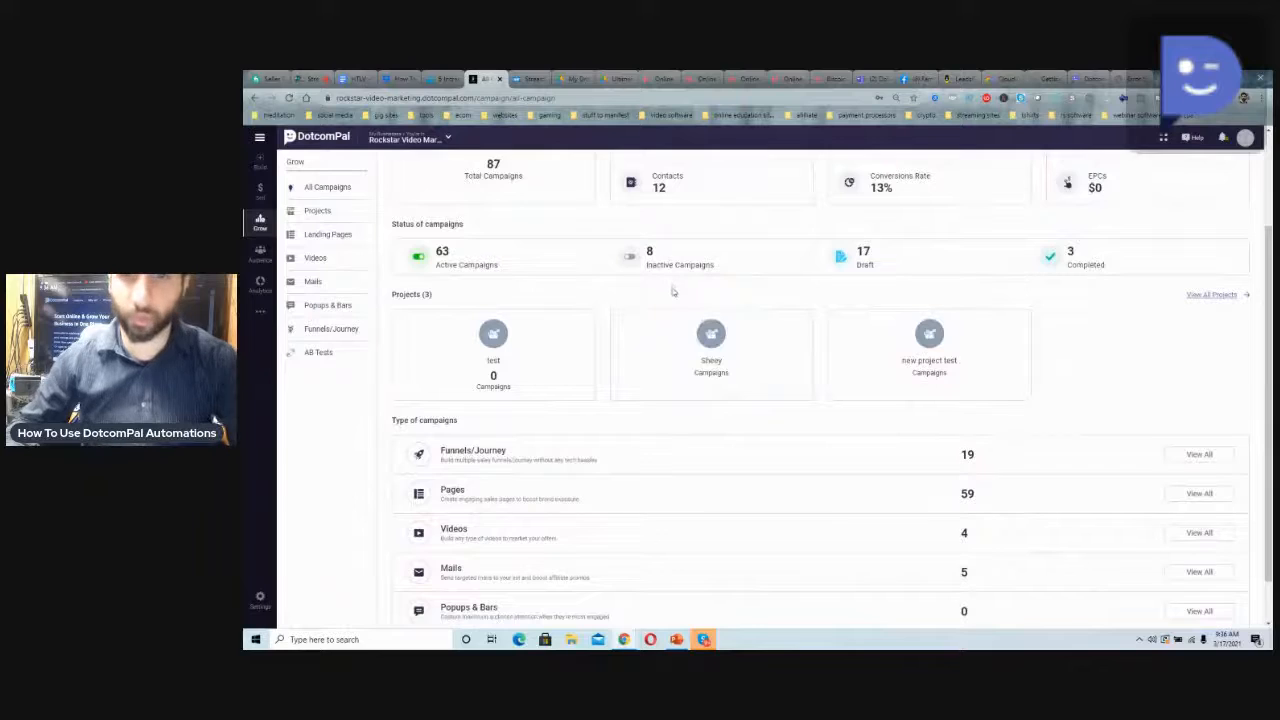
scroll(673, 292, "up", 2)
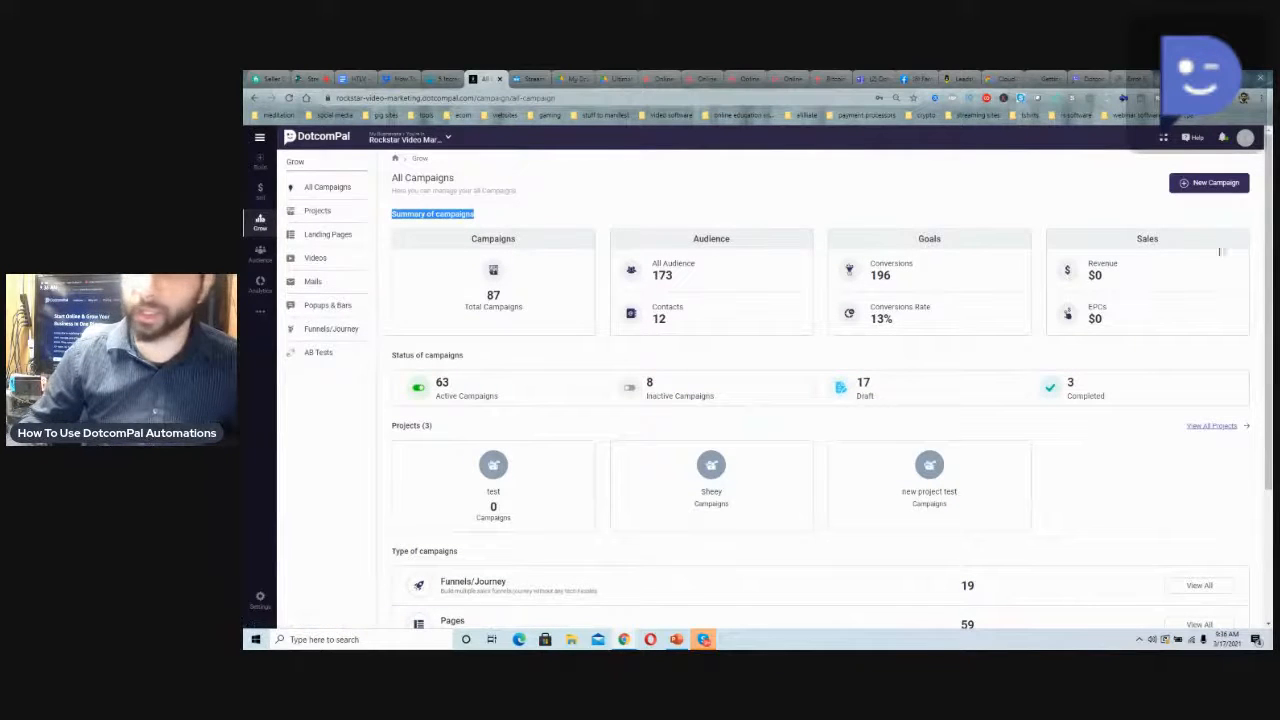
Open the account's team members list and view the team profiles
left_click(1245, 139)
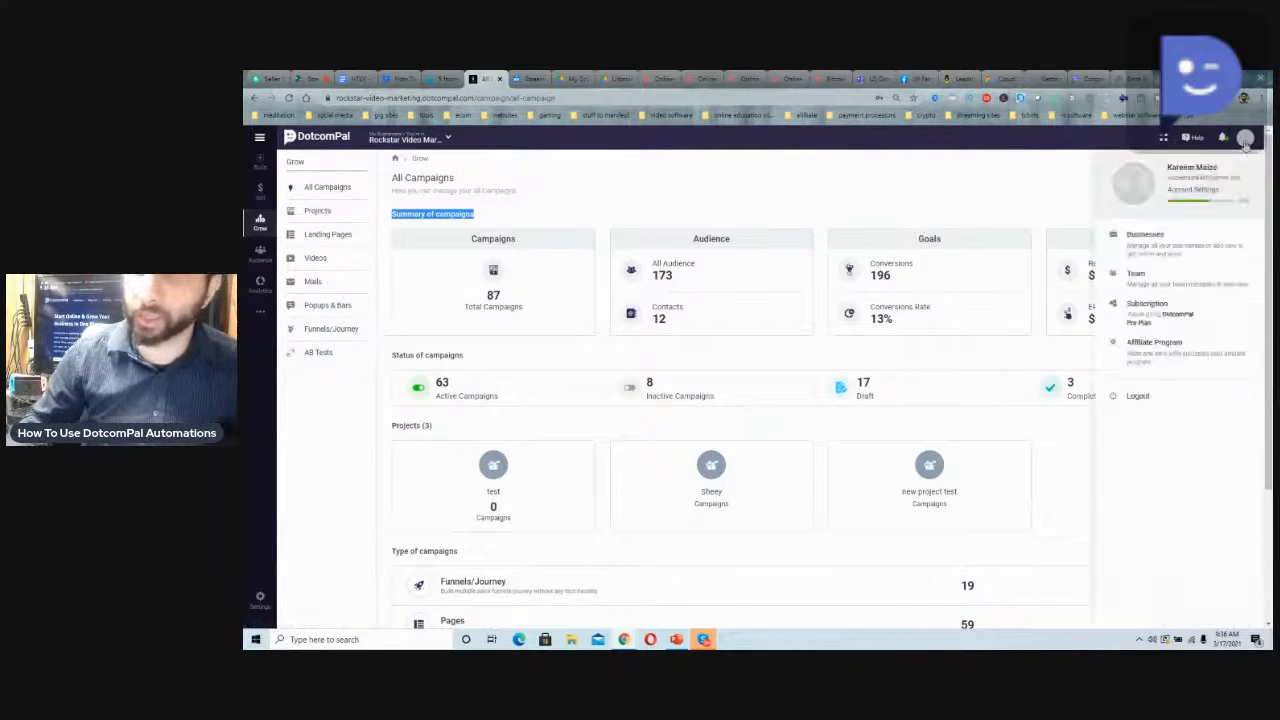
left_click(1162, 289)
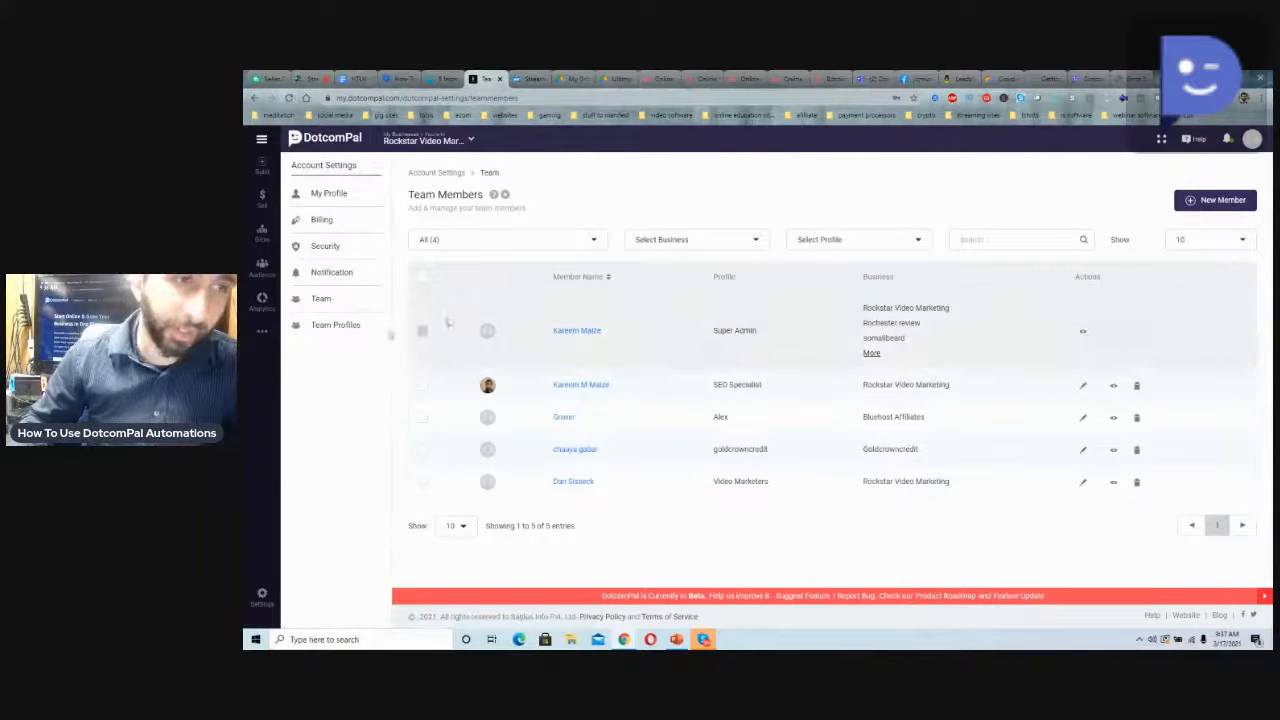
left_click(336, 326)
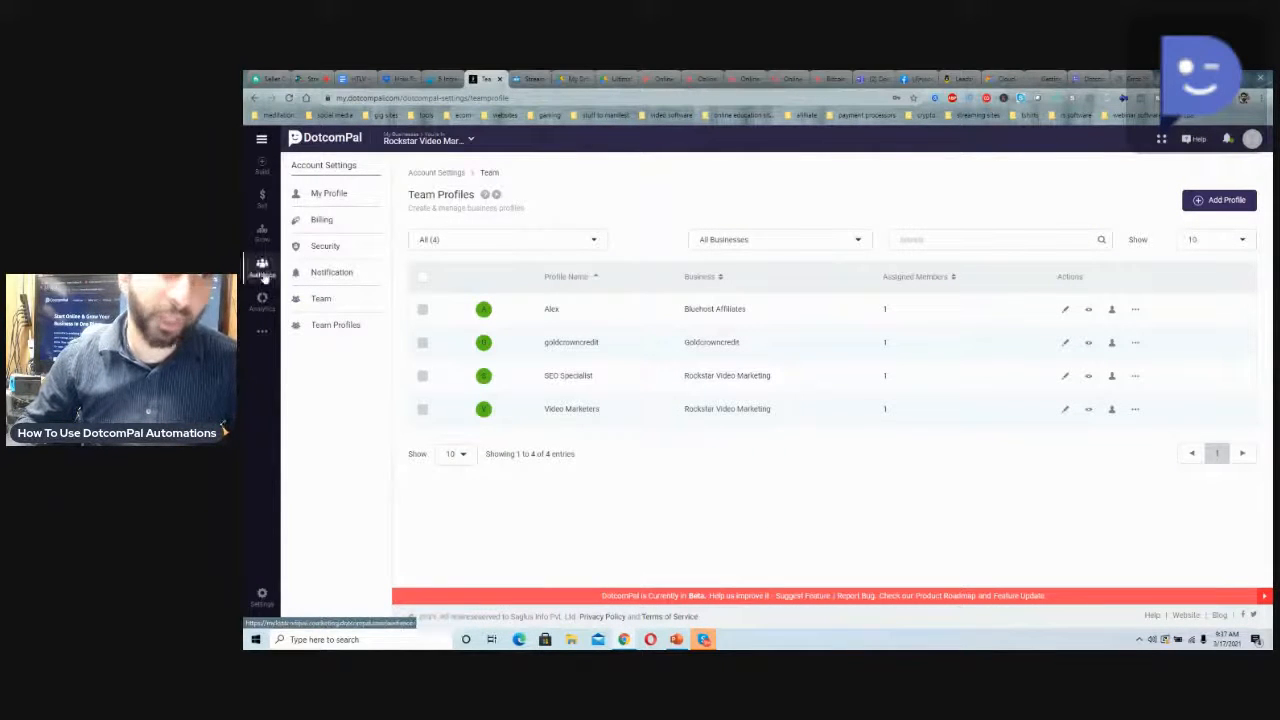
Switch to StreamYard to check the live broadcast
left_click(310, 79)
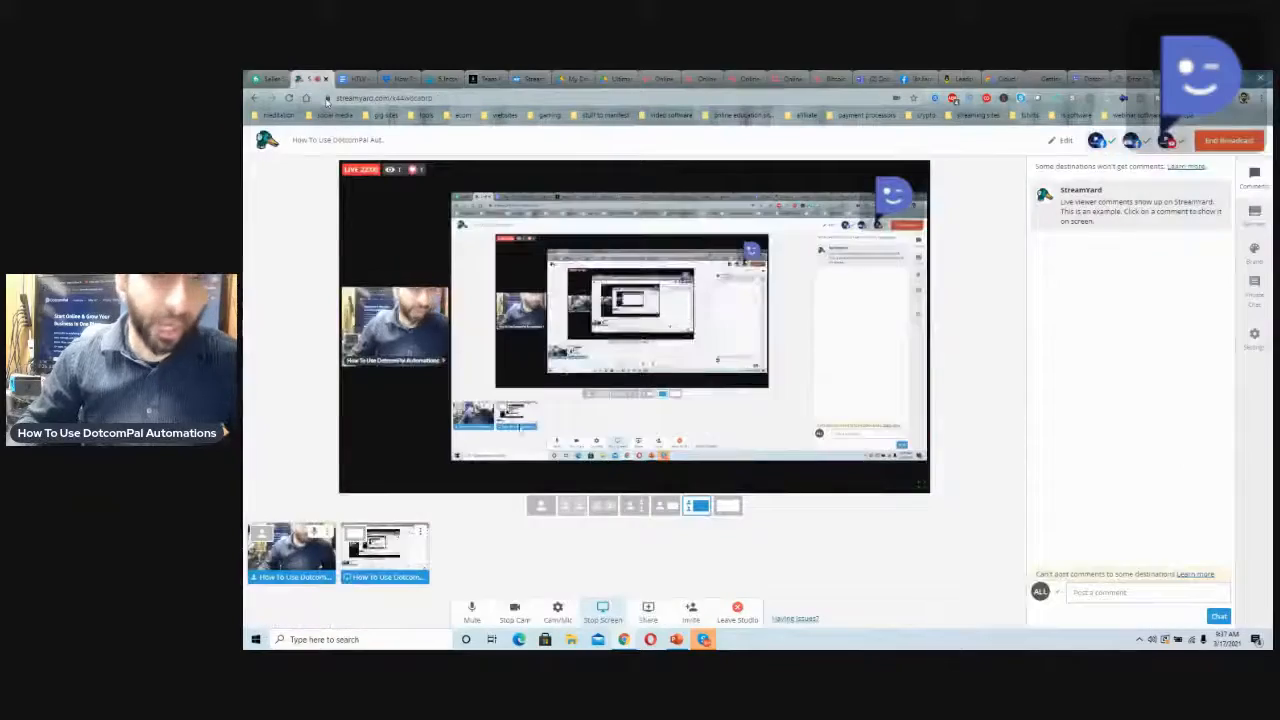